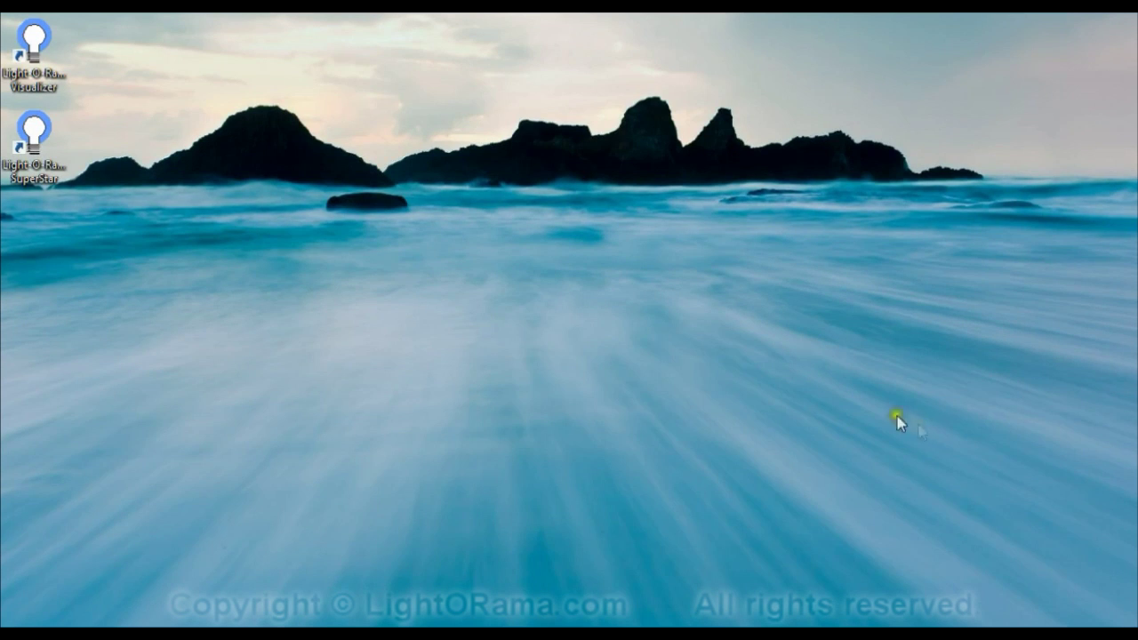
# - Open LOR Visualizer and start a new visualization
pyautogui.click(49, 56)
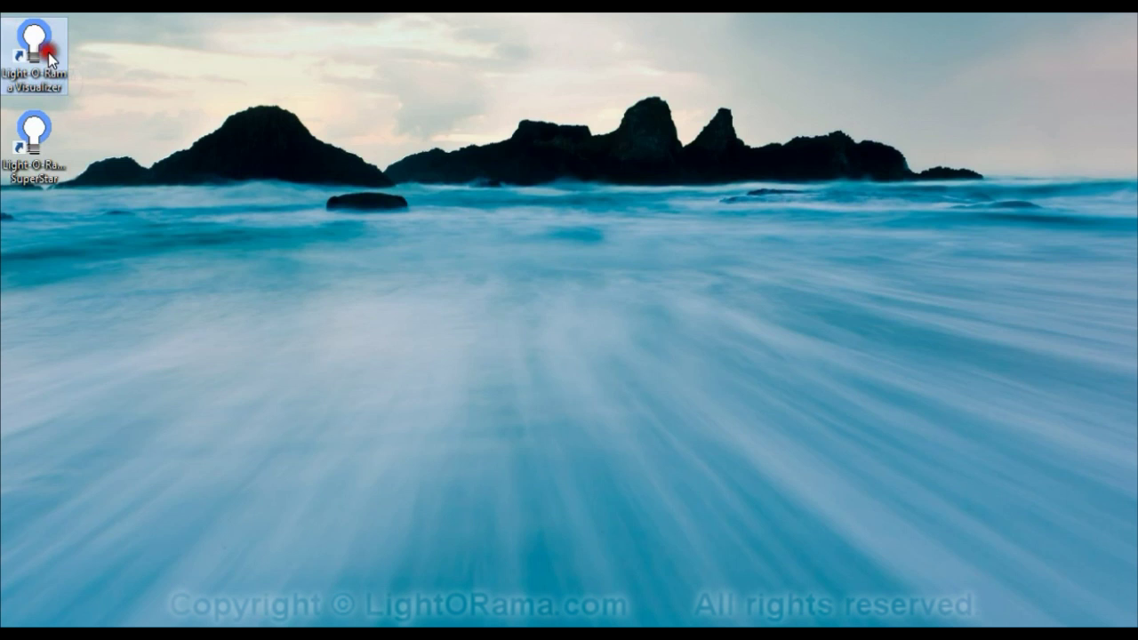
pyautogui.doubleClick(49, 56)
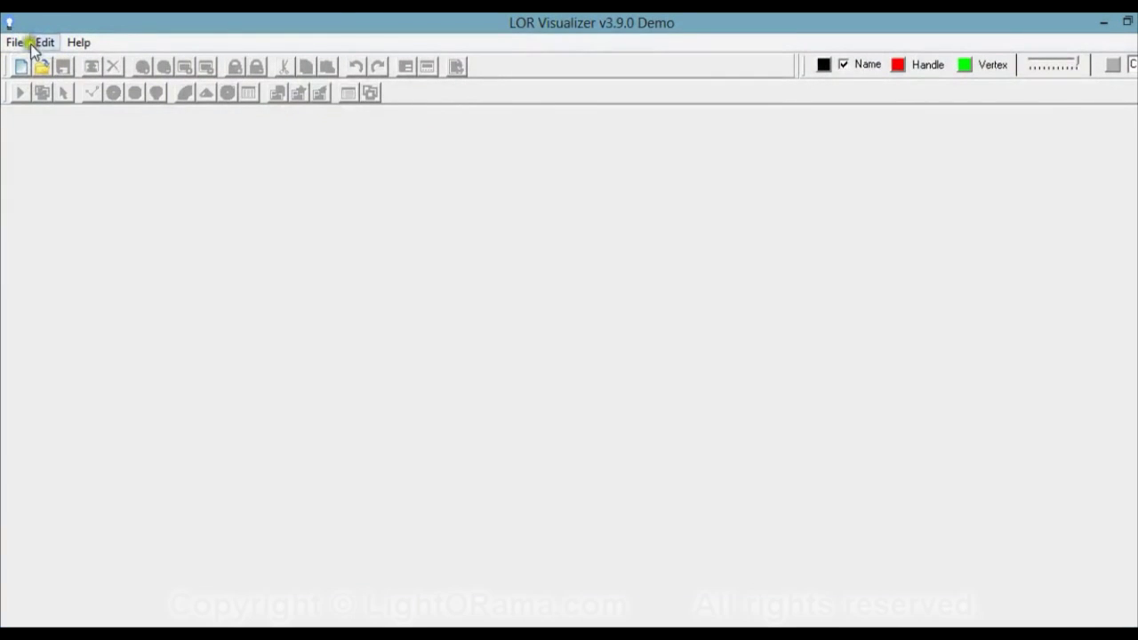
pyautogui.click(14, 42)
pyautogui.click(38, 66)
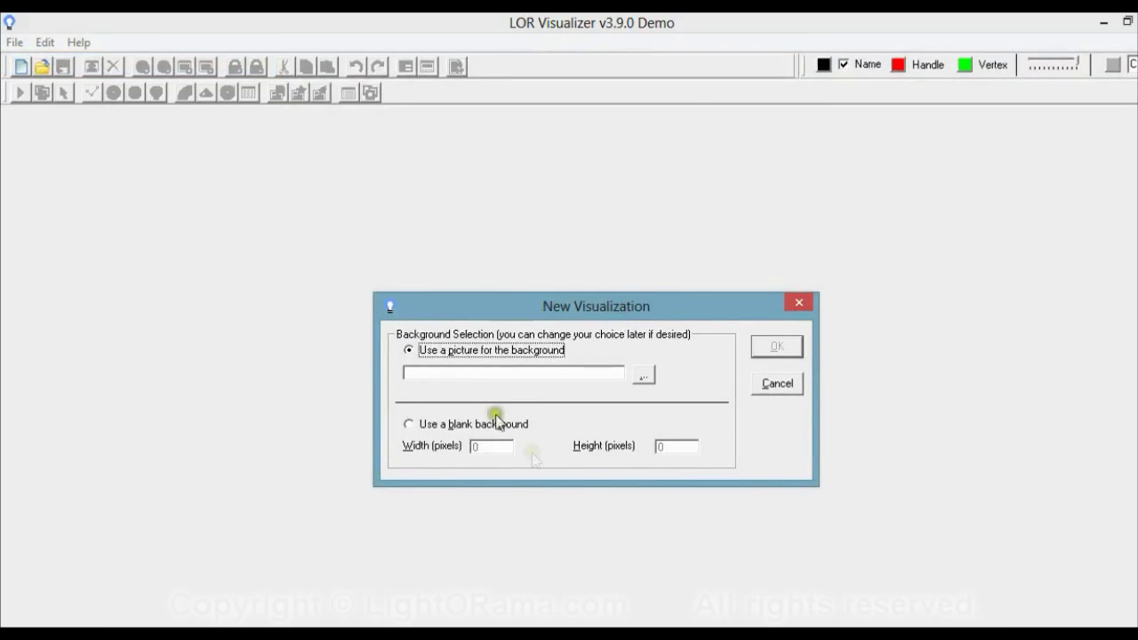
pyautogui.click(536, 348)
pyautogui.click(645, 374)
pyautogui.click(646, 376)
pyautogui.moveTo(641, 307); pyautogui.dragTo(539, 135)
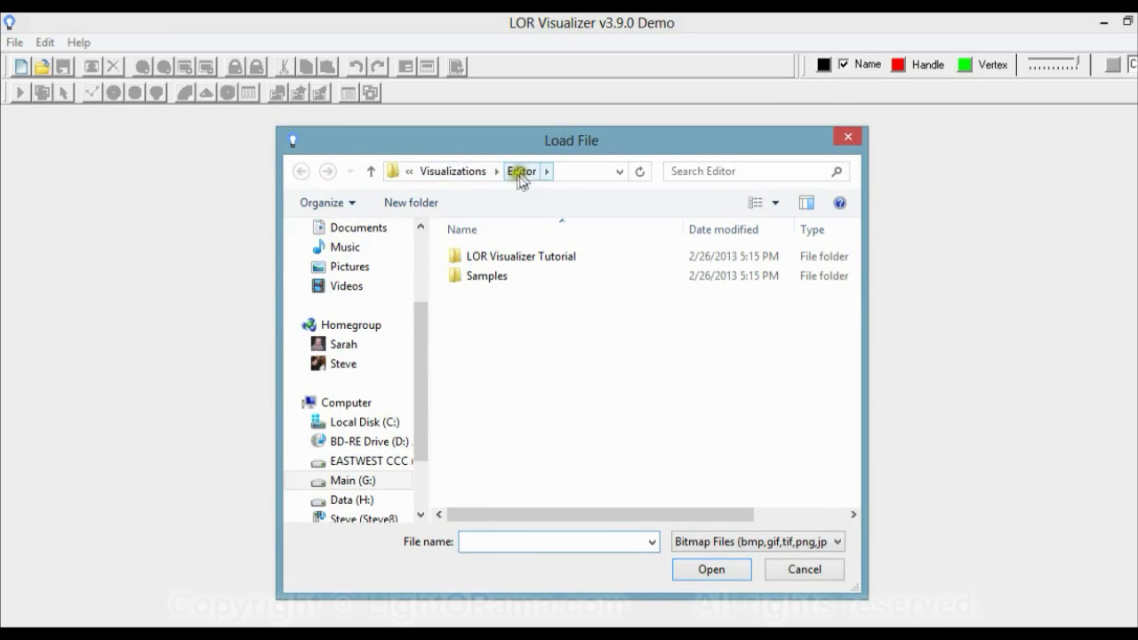
pyautogui.click(804, 570)
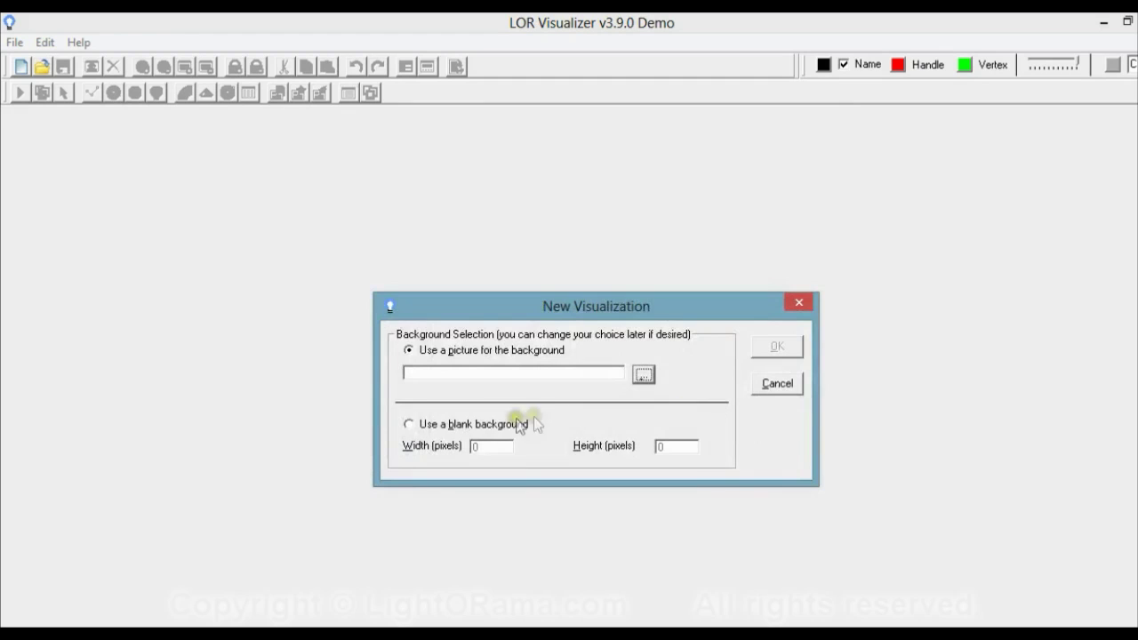
# - Give the new visualization a blank background 1000 pixels wide and 500 pixels high
pyautogui.click(408, 425)
pyautogui.click(503, 445)
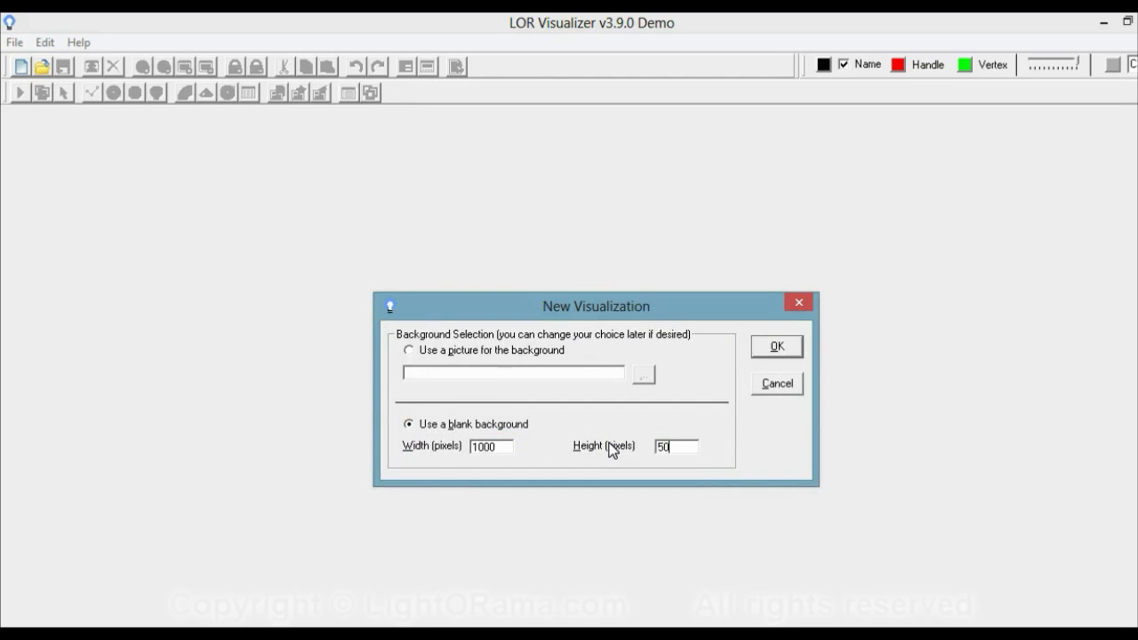
pyautogui.click(780, 348)
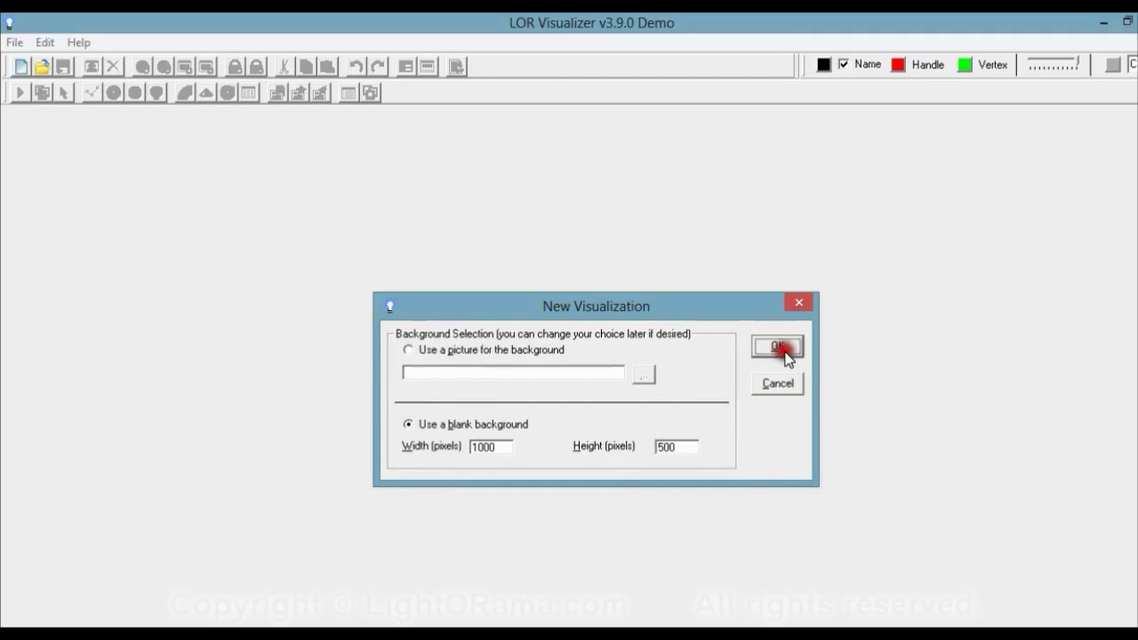
# - Set the background intensity to 50 % and accept the simulation properties
pyautogui.moveTo(659, 306); pyautogui.dragTo(650, 156)
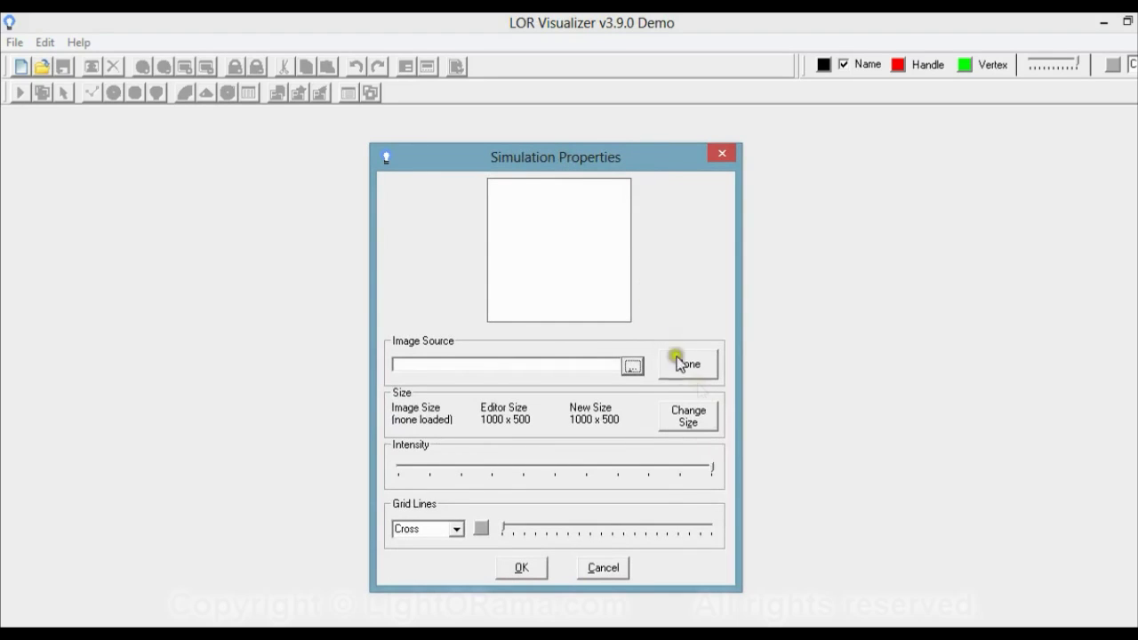
pyautogui.moveTo(712, 468); pyautogui.dragTo(556, 463)
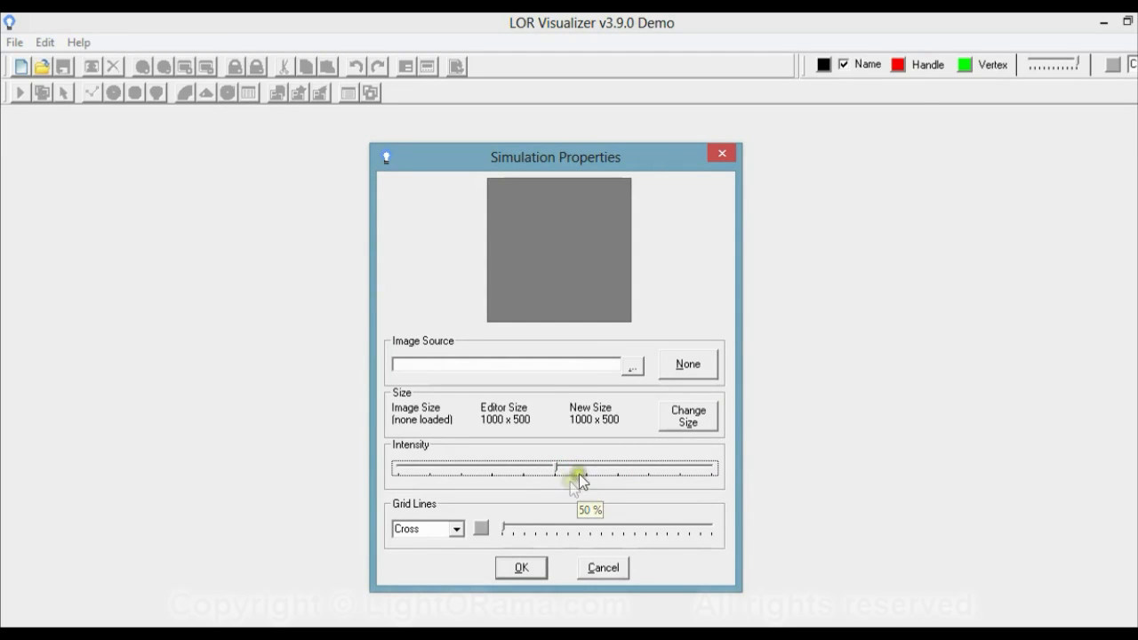
pyautogui.click(528, 571)
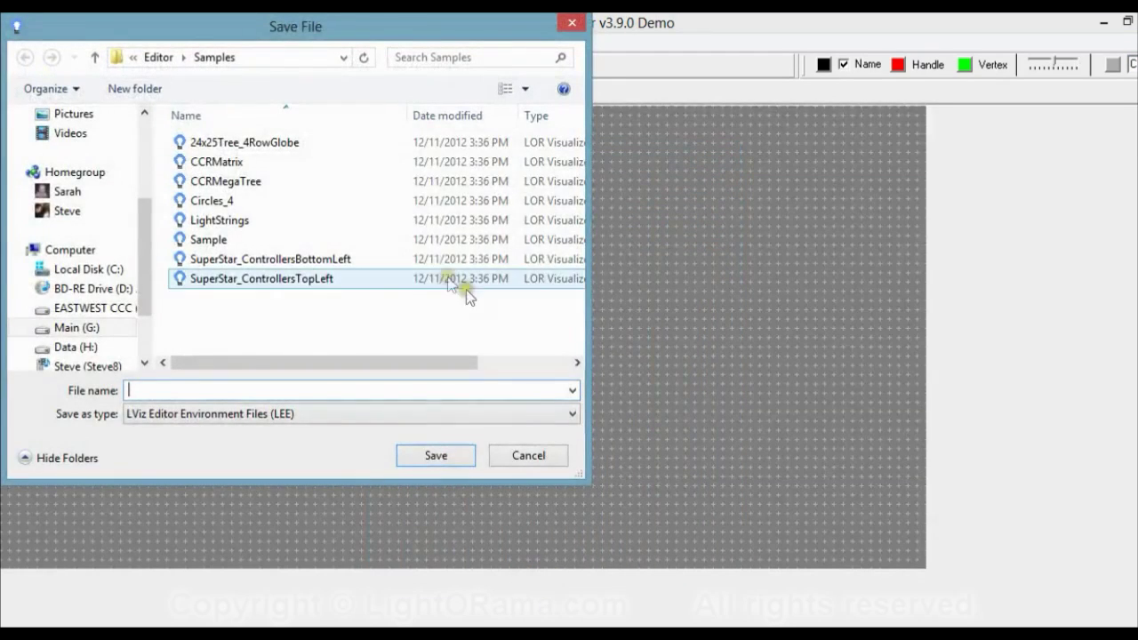
# - Save the visualization as VisualizerTutorial in the Editor folder, replacing the existing file
pyautogui.click(156, 57)
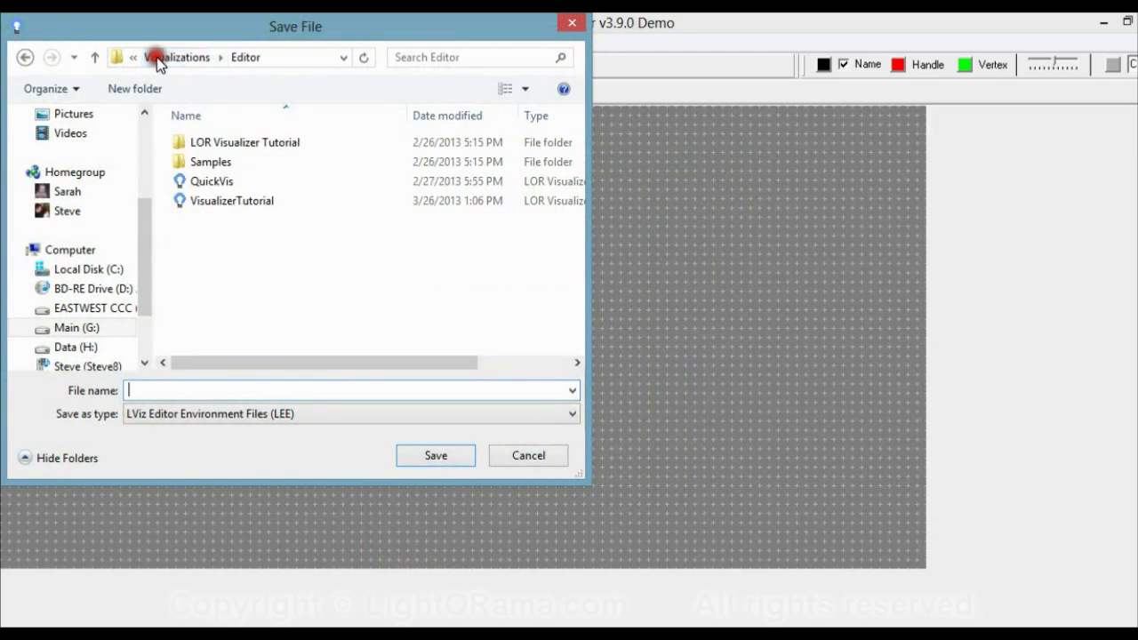
pyautogui.click(236, 200)
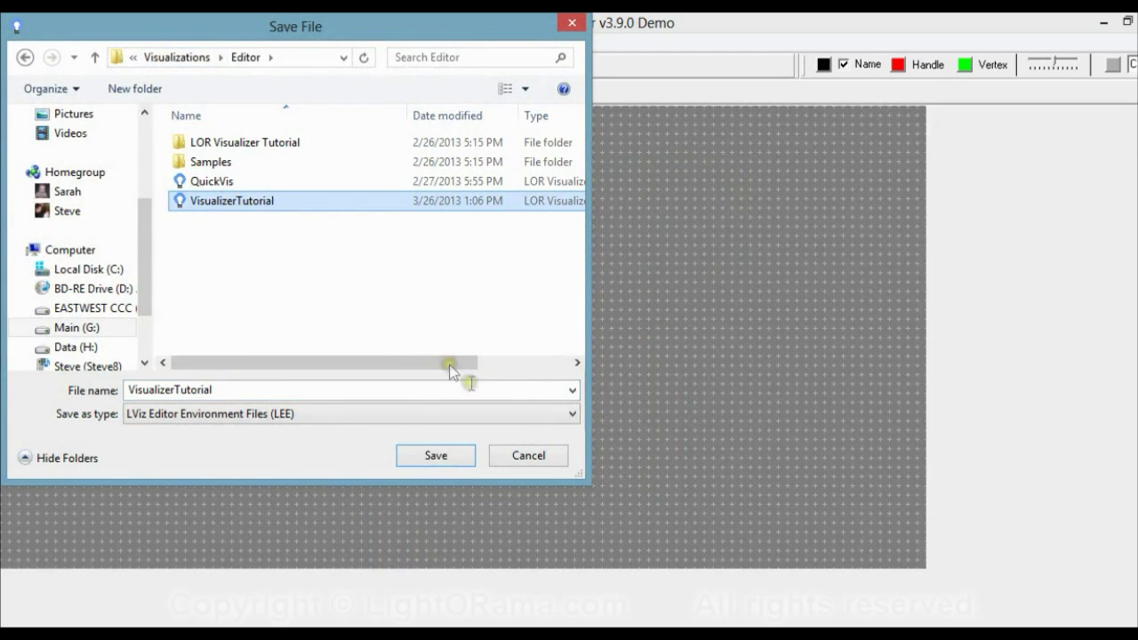
pyautogui.click(448, 460)
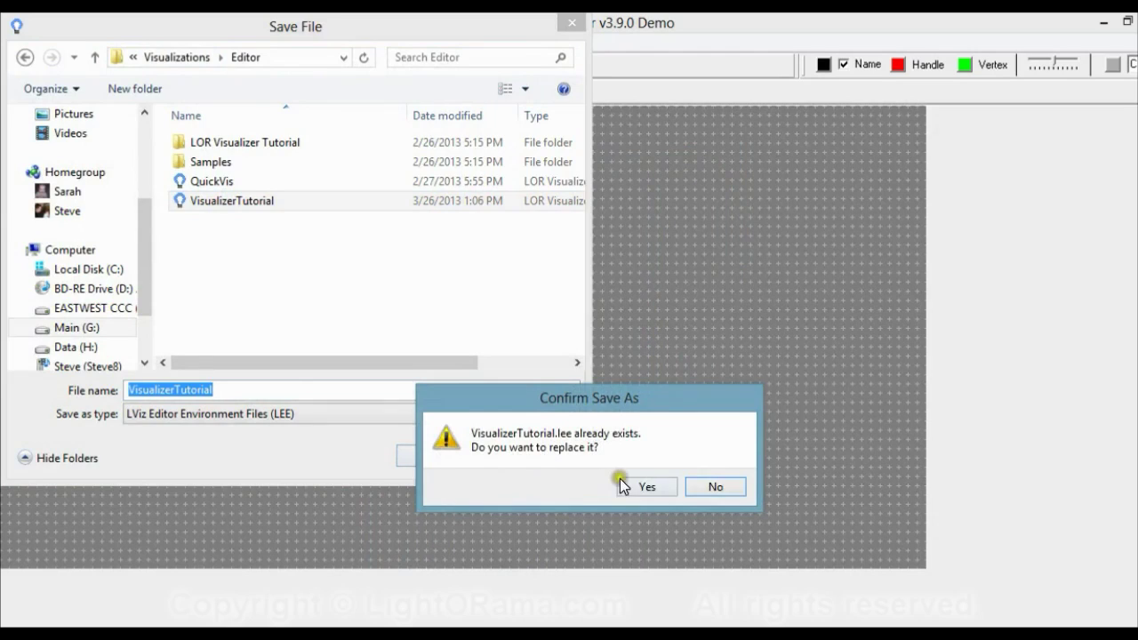
pyautogui.click(628, 484)
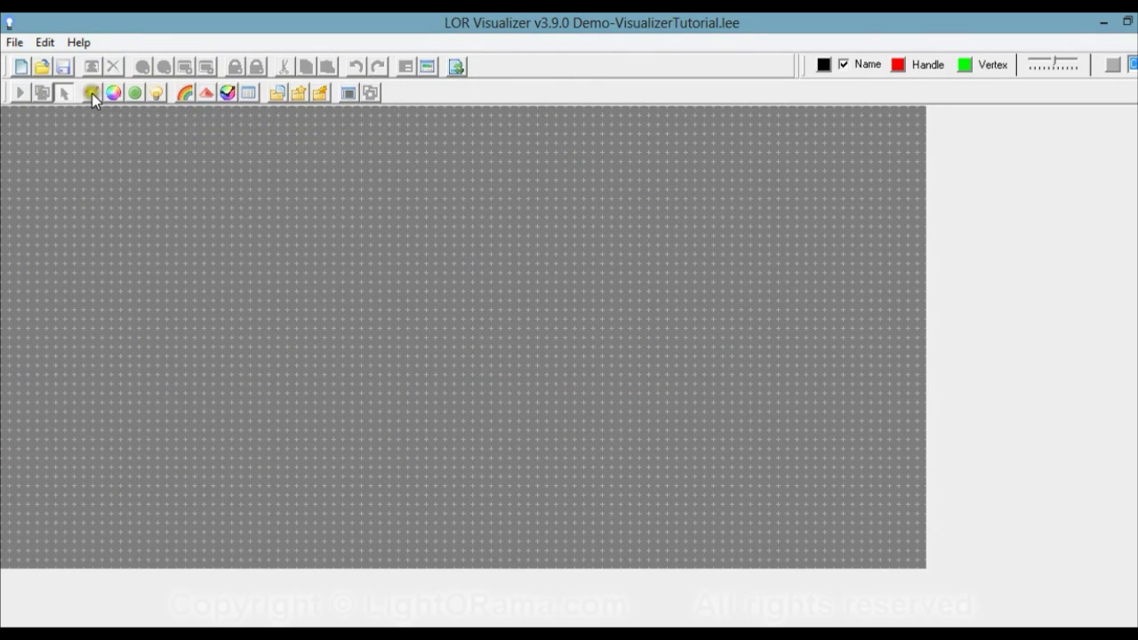
# - Draw a three-point light string shaped like a roof peak in the upper-left area of the canvas
pyautogui.click(91, 93)
pyautogui.click(62, 205)
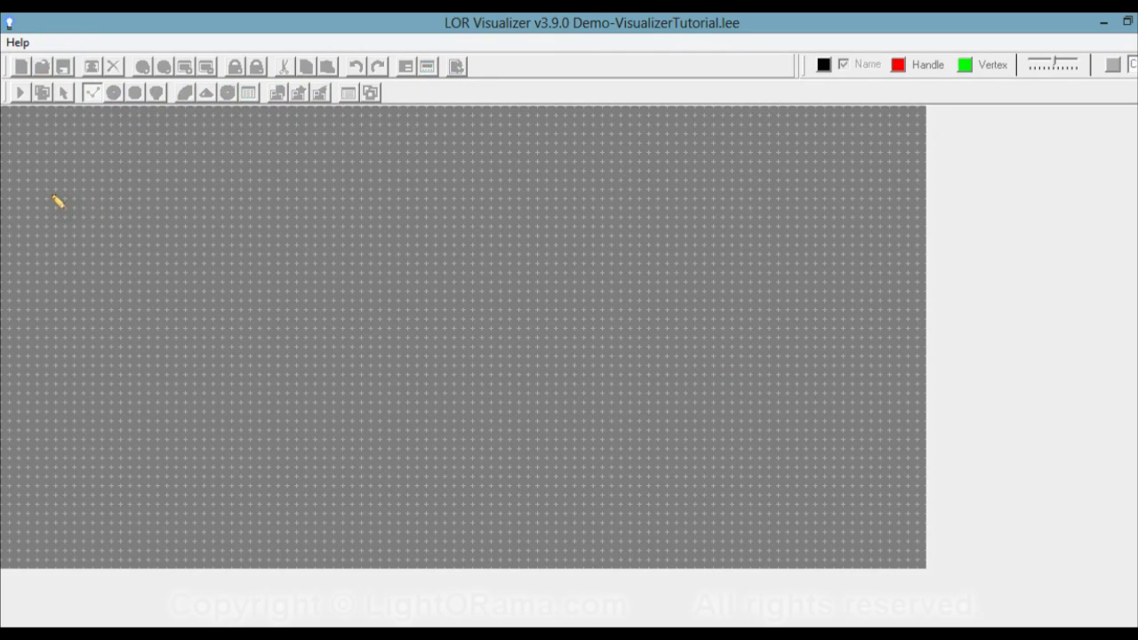
pyautogui.click(166, 161)
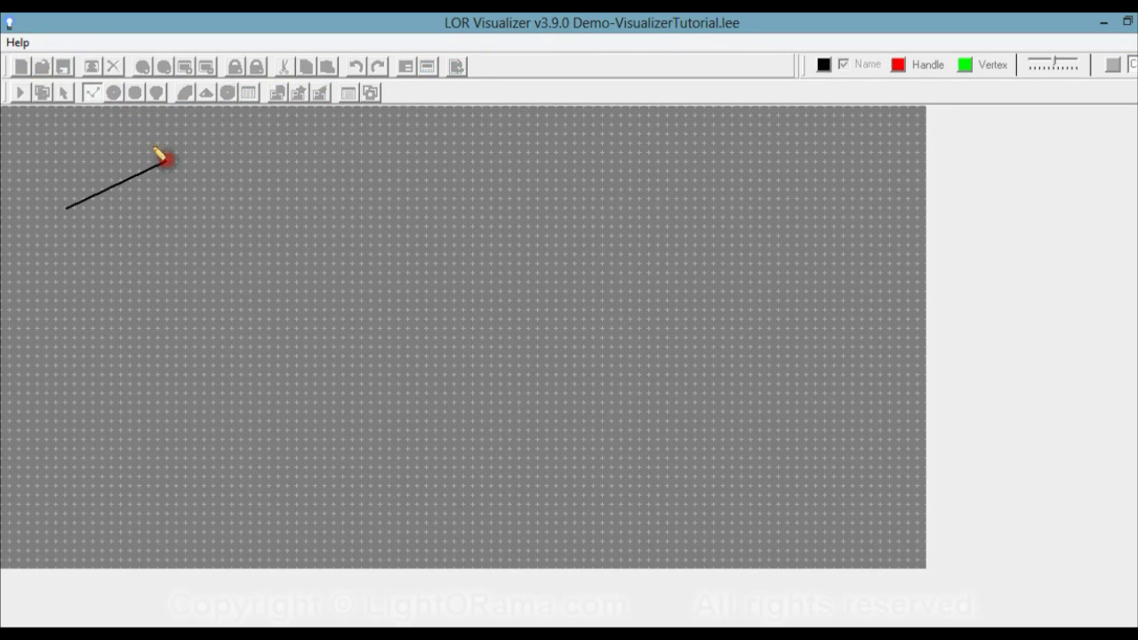
pyautogui.doubleClick(251, 208)
# - Name the new light string fixture Eaves 01
pyautogui.click(413, 229)
pyautogui.moveTo(413, 228); pyautogui.dragTo(562, 43)
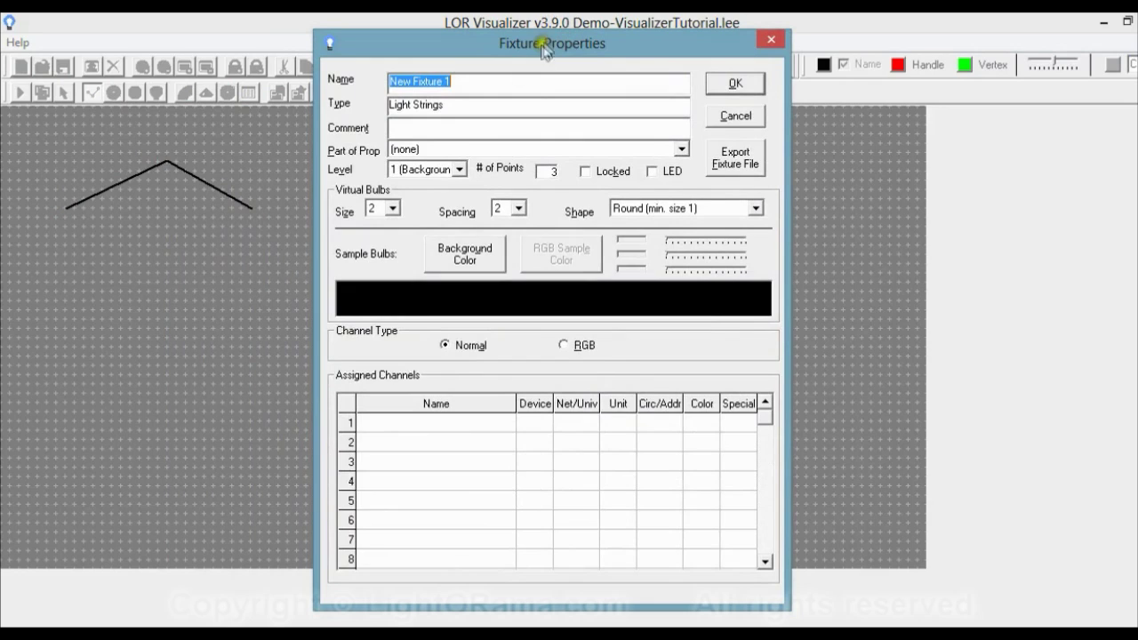
pyautogui.write('Eaves 01')
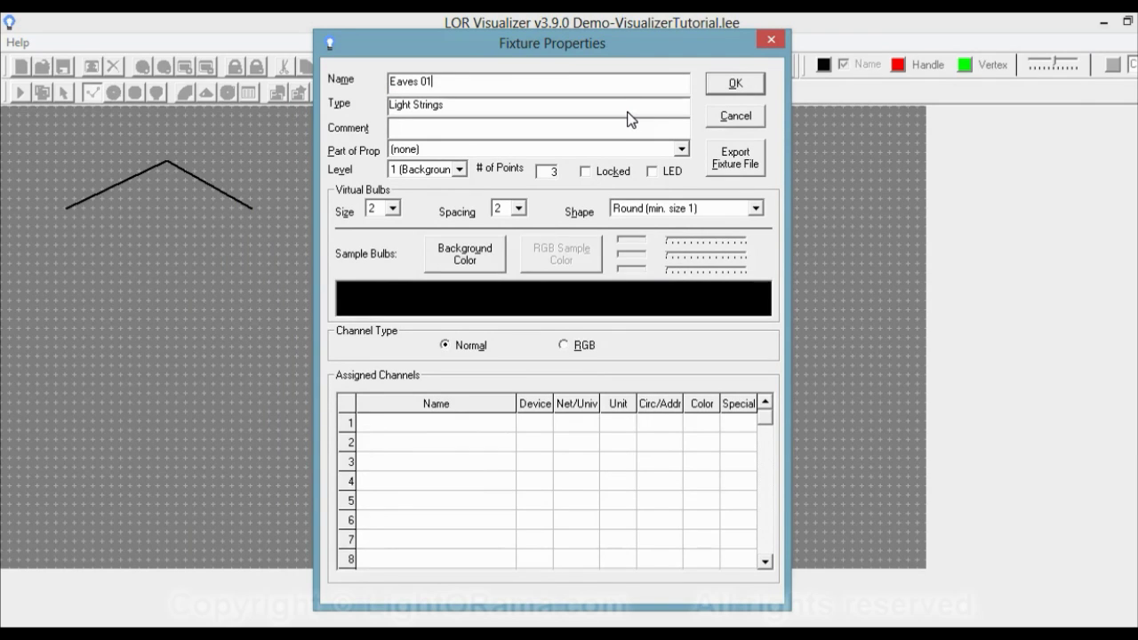
pyautogui.click(442, 81)
# - Add a first channel to Eaves 01 named Red and give it the basic color red
pyautogui.doubleClick(437, 420)
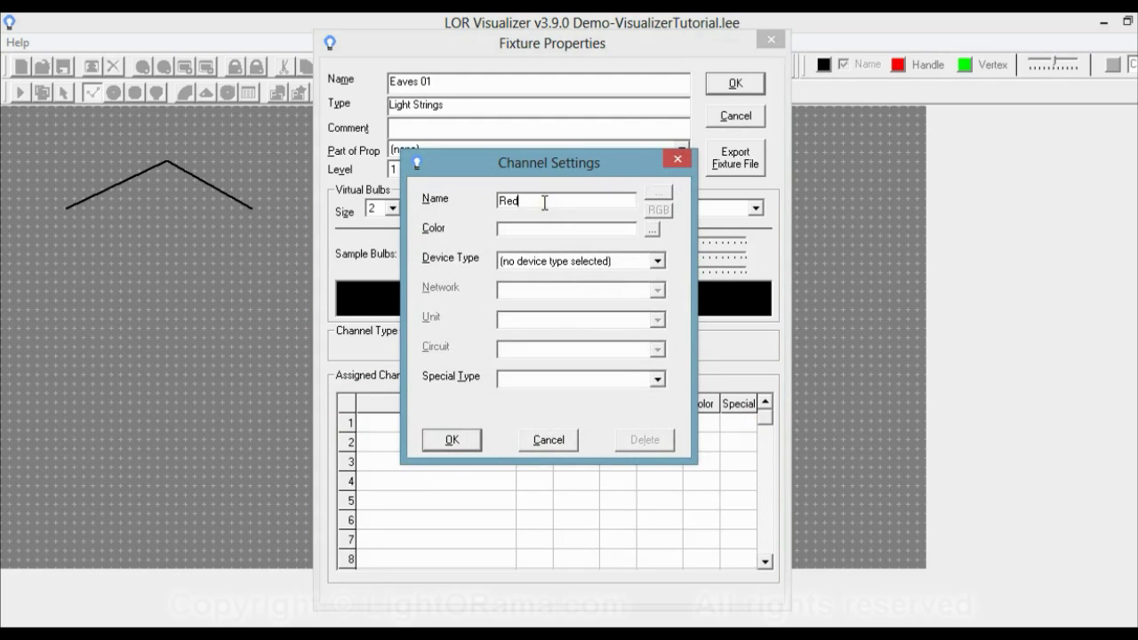
pyautogui.click(655, 235)
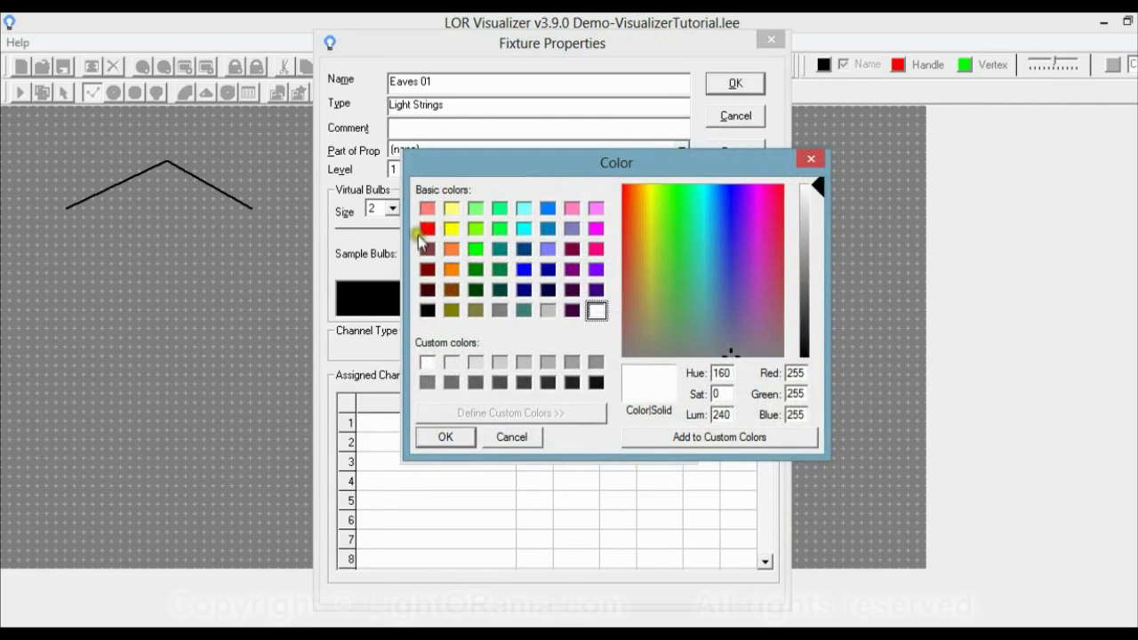
pyautogui.click(427, 230)
pyautogui.click(446, 436)
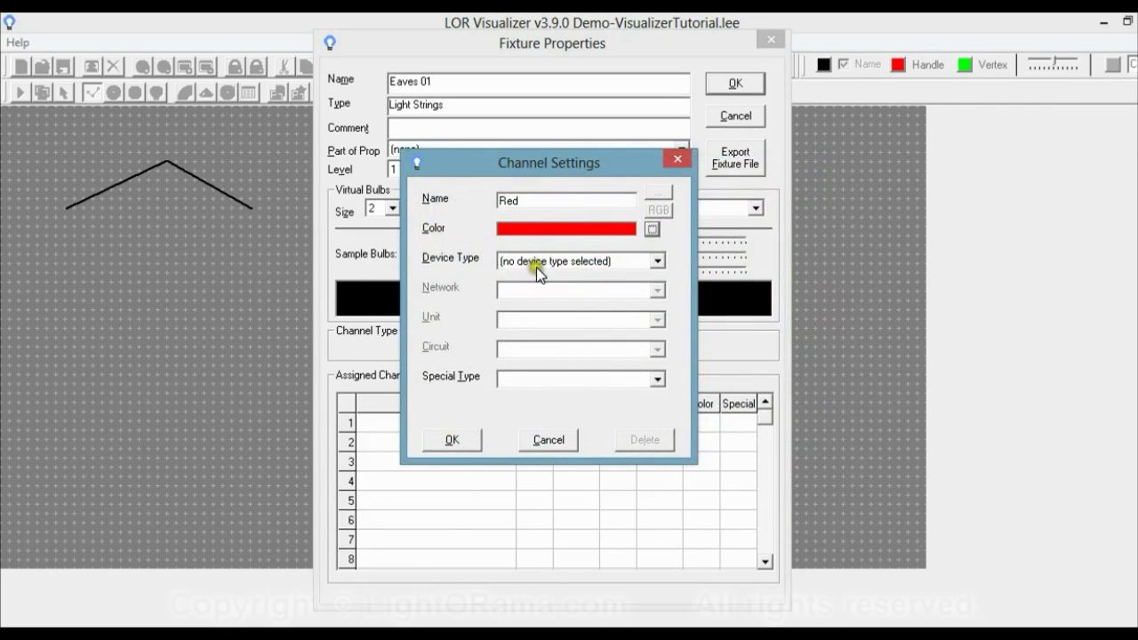
# - Assign the Red channel to a Light-O-Rama Controller on the Regular network, unit 01, circuit 1, and accept the fixture
pyautogui.click(536, 268)
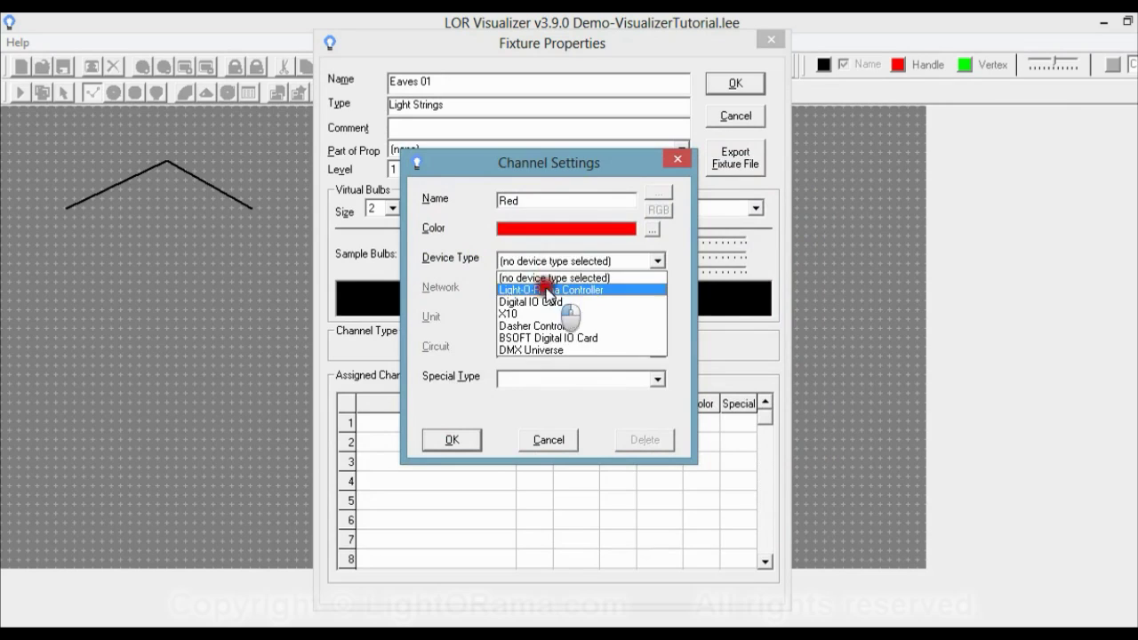
pyautogui.click(546, 291)
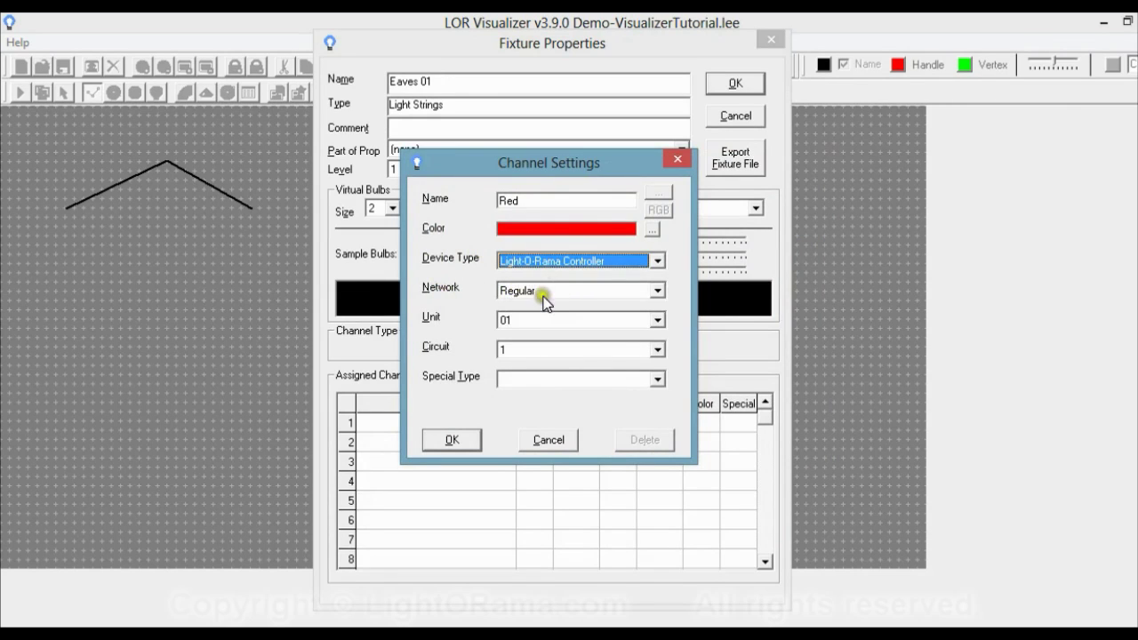
pyautogui.click(463, 441)
pyautogui.click(752, 81)
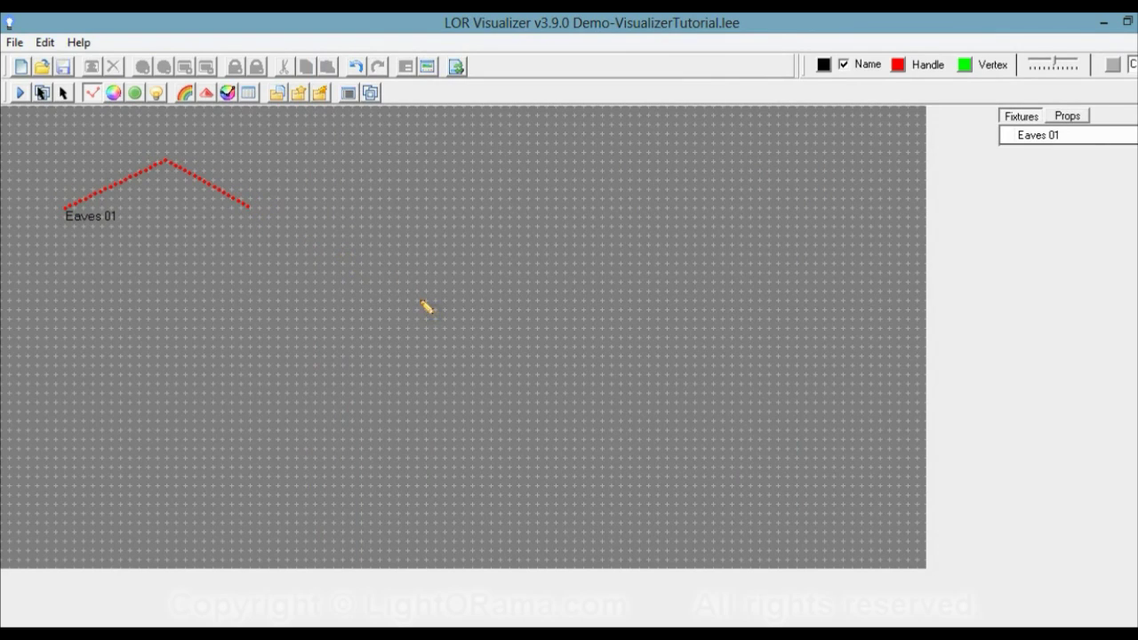
# - Set the virtual bulbs of Eaves 01 to size 3 and spacing 4, then deselect the fixture
pyautogui.click(1040, 134)
pyautogui.doubleClick(1053, 138)
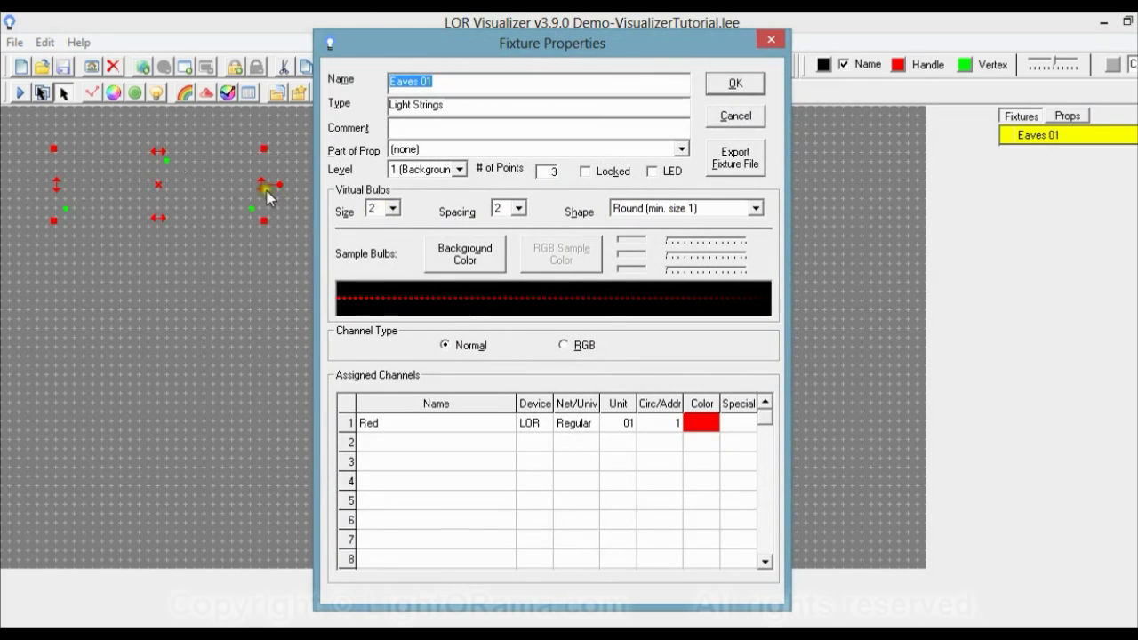
pyautogui.click(392, 209)
pyautogui.click(384, 237)
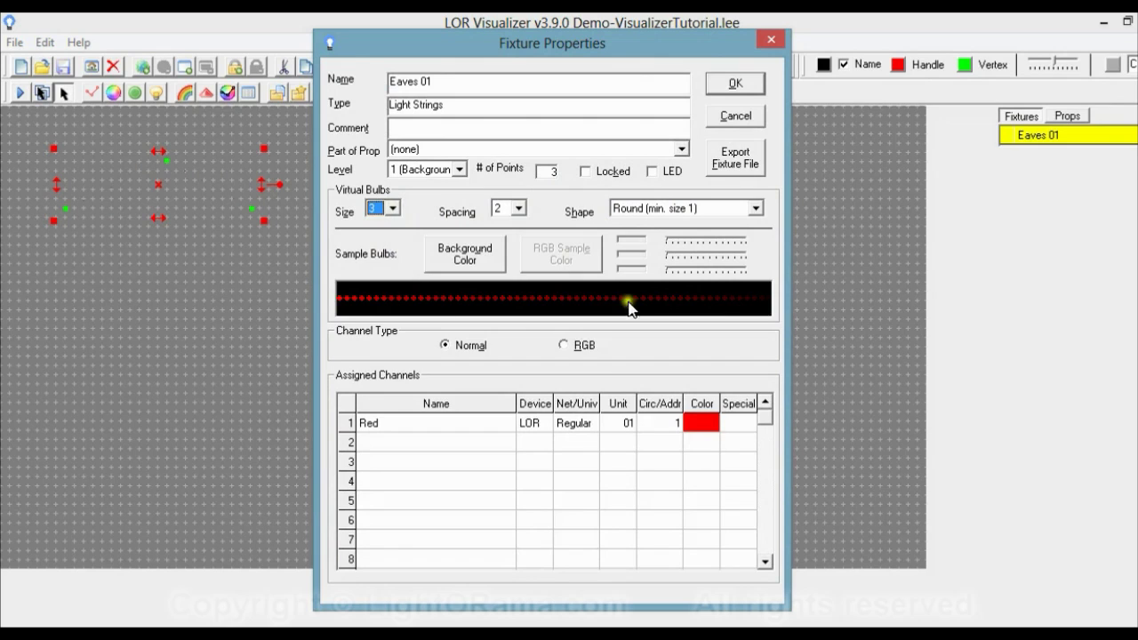
pyautogui.click(519, 208)
pyautogui.click(508, 249)
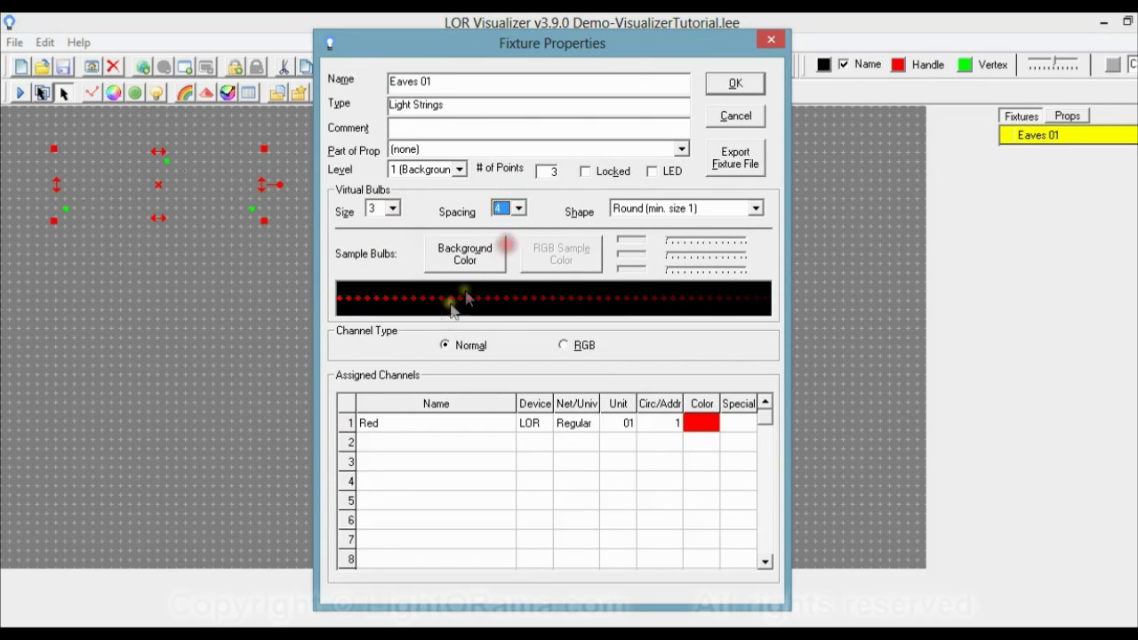
pyautogui.click(731, 84)
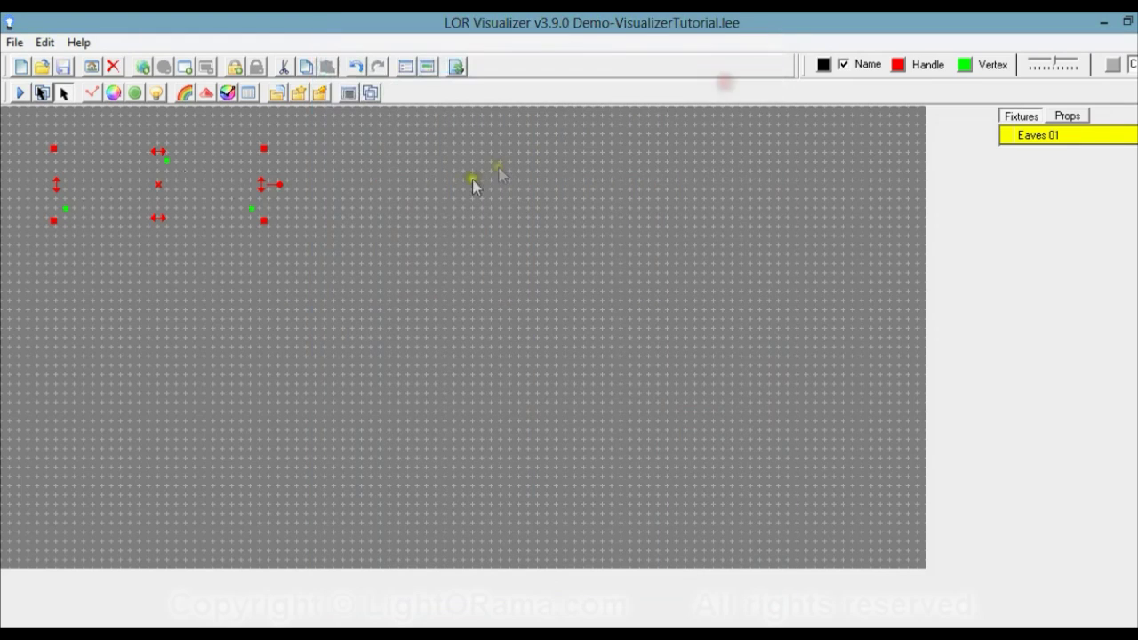
pyautogui.click(542, 249)
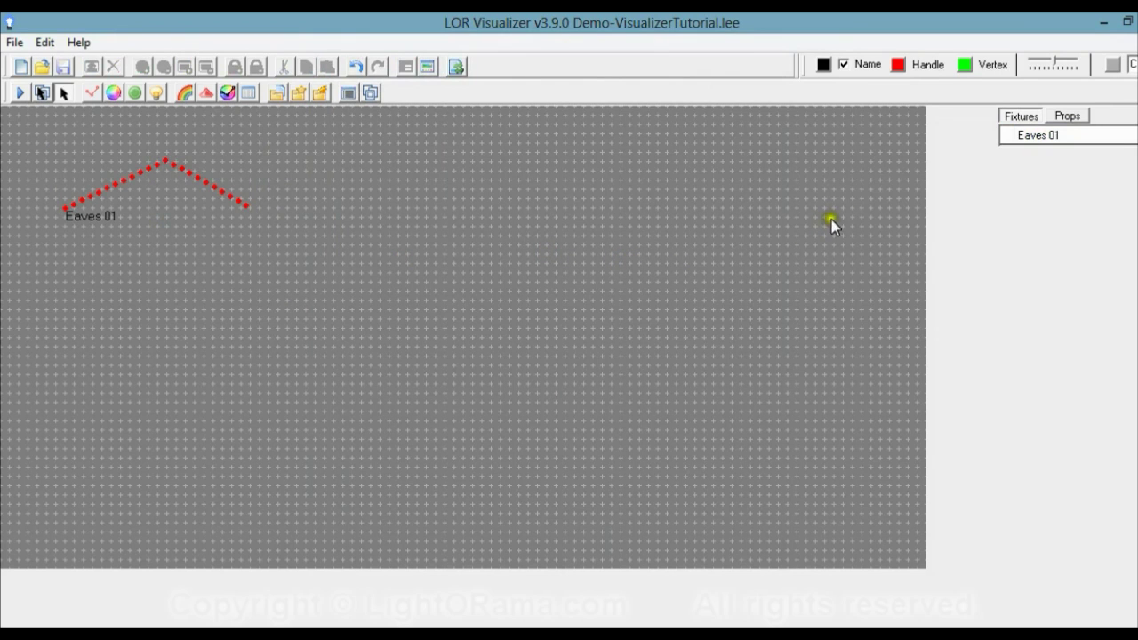
# - Set the virtual bulbs of Eaves 01 back to size 2 and spacing 2, and deselect the fixture
pyautogui.click(1047, 136)
pyautogui.doubleClick(1054, 138)
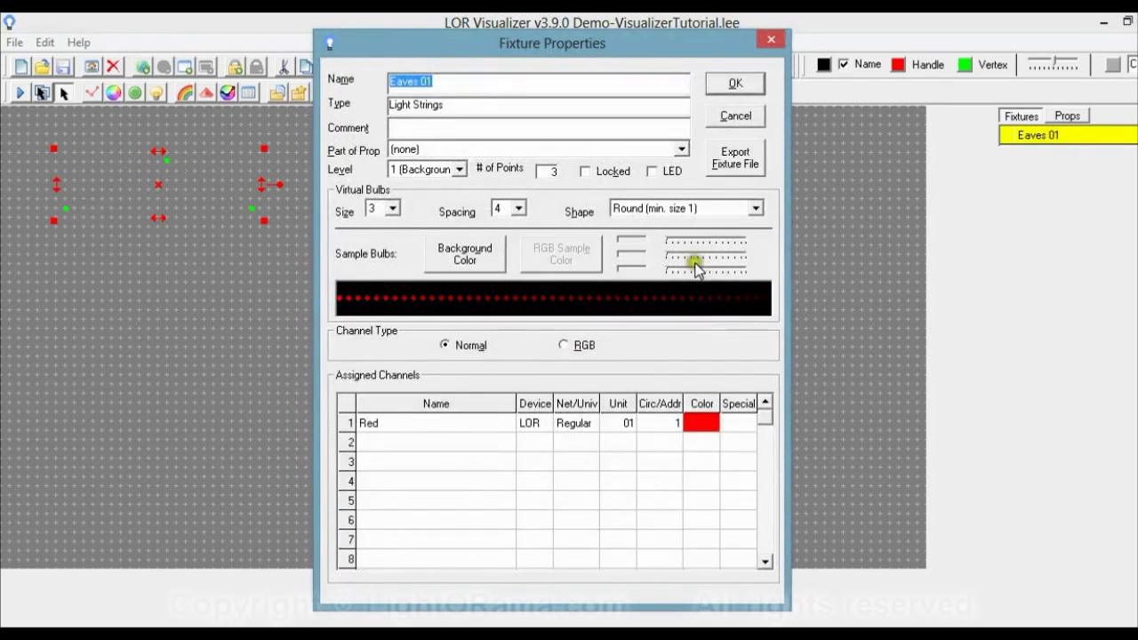
pyautogui.click(392, 208)
pyautogui.click(392, 229)
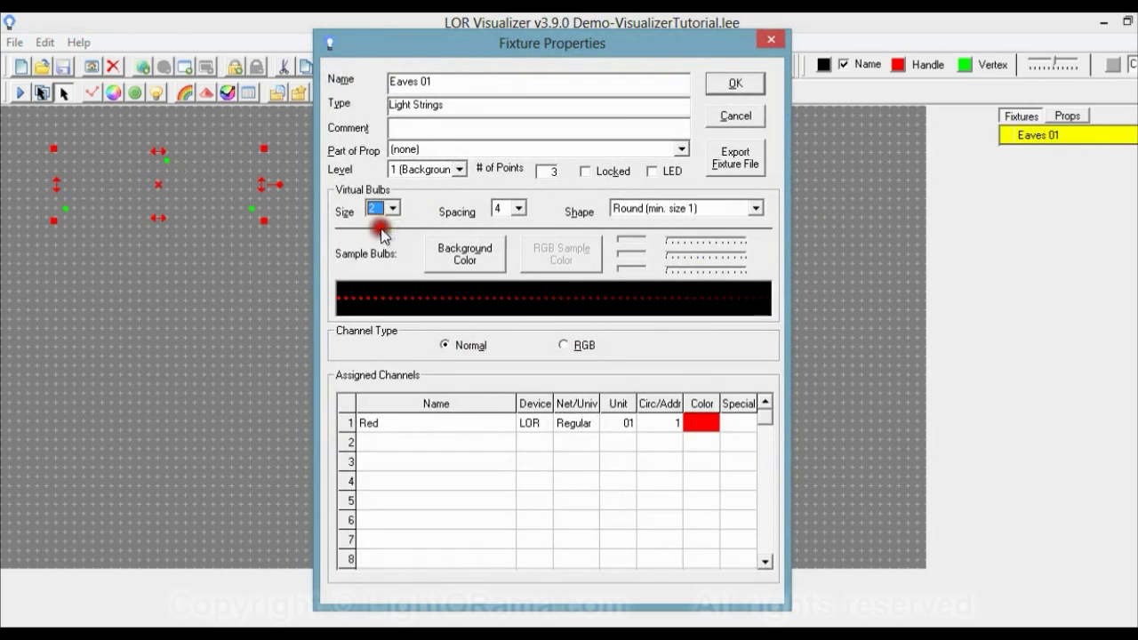
pyautogui.click(518, 208)
pyautogui.click(514, 226)
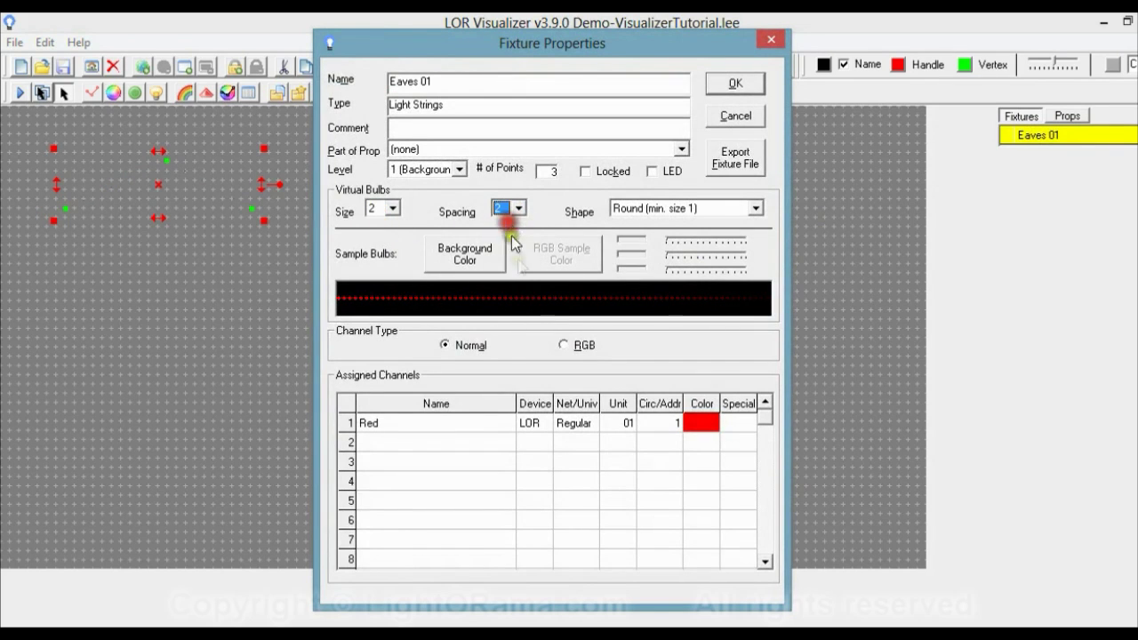
pyautogui.click(734, 83)
pyautogui.click(447, 297)
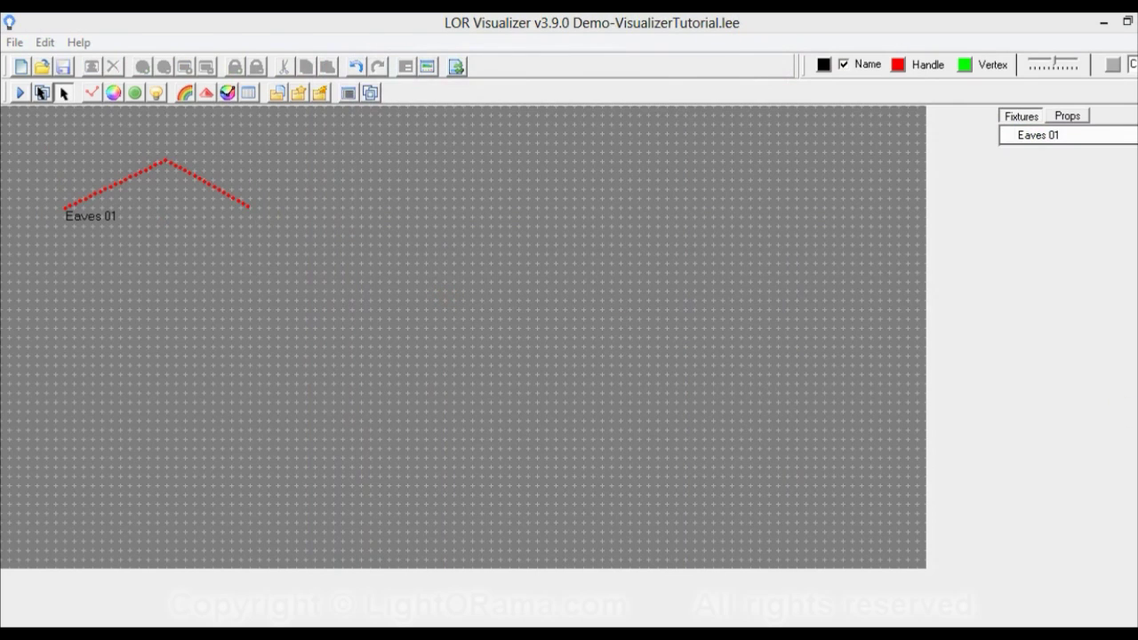
# - Draw a three-point peaked light string starting on the descending side of Eaves 01 and create it as new fixture Eaves 02
pyautogui.click(92, 92)
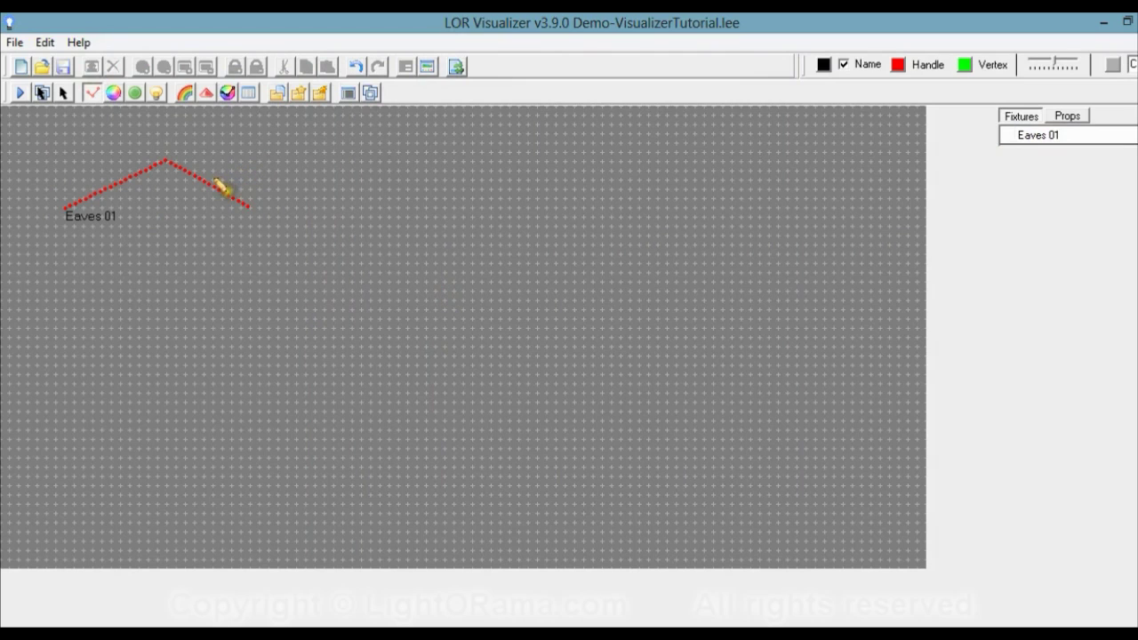
pyautogui.click(219, 187)
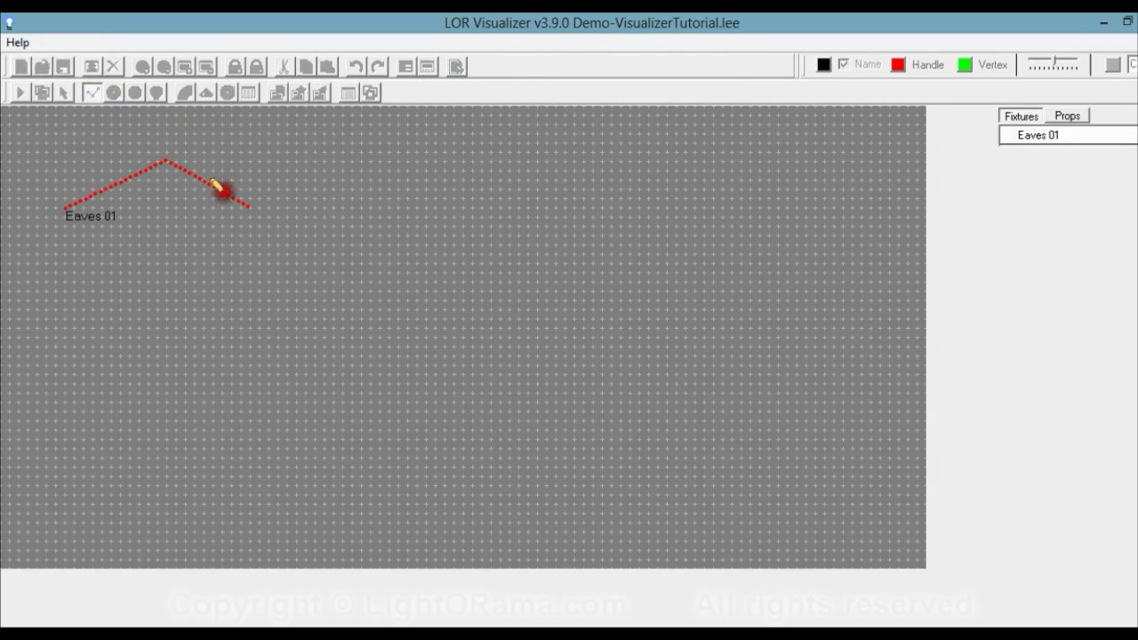
pyautogui.click(372, 135)
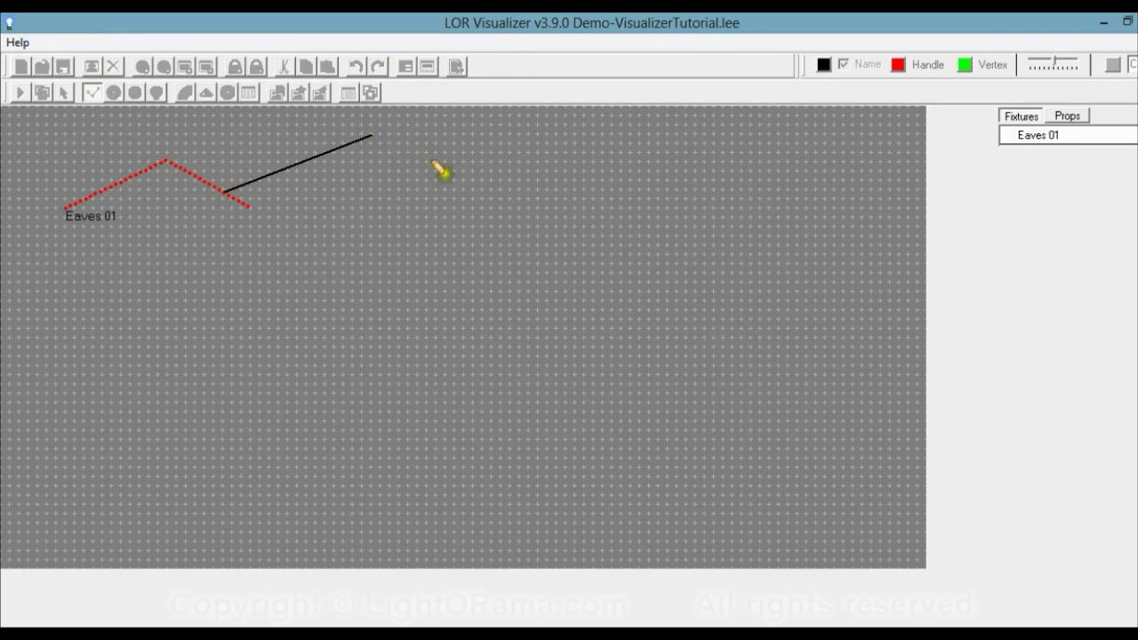
pyautogui.doubleClick(447, 172)
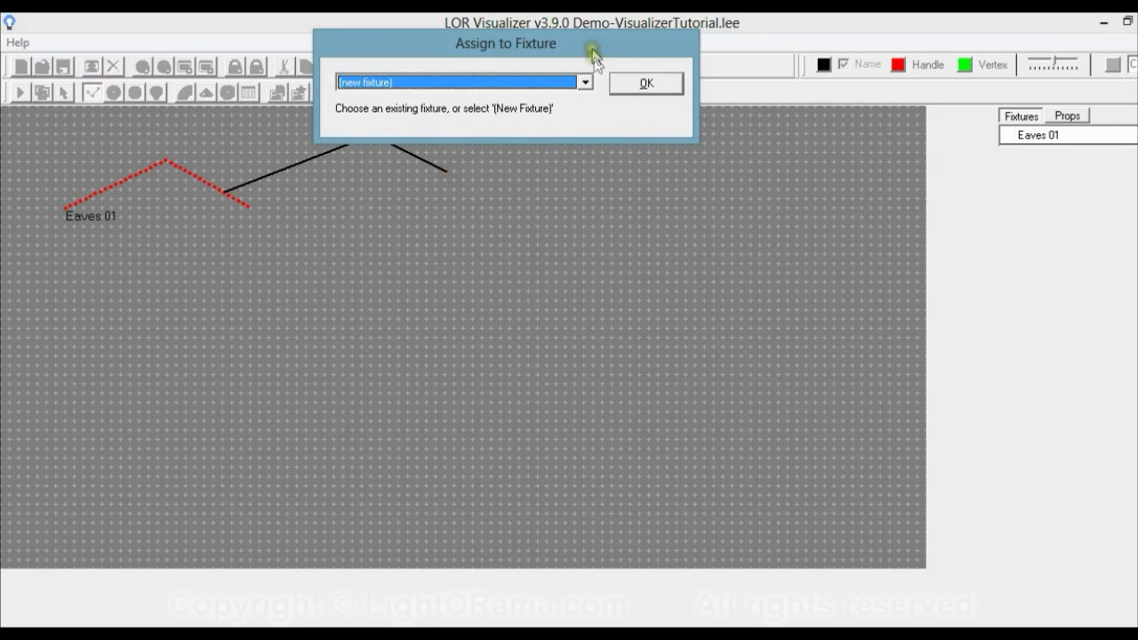
pyautogui.click(645, 83)
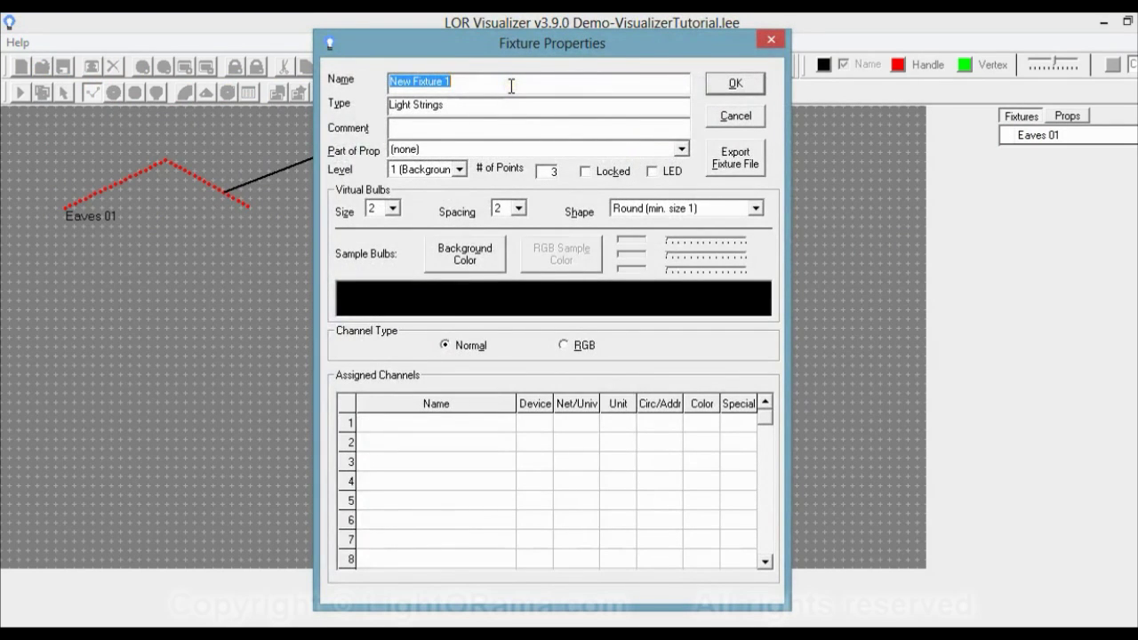
pyautogui.write('Eaves 02')
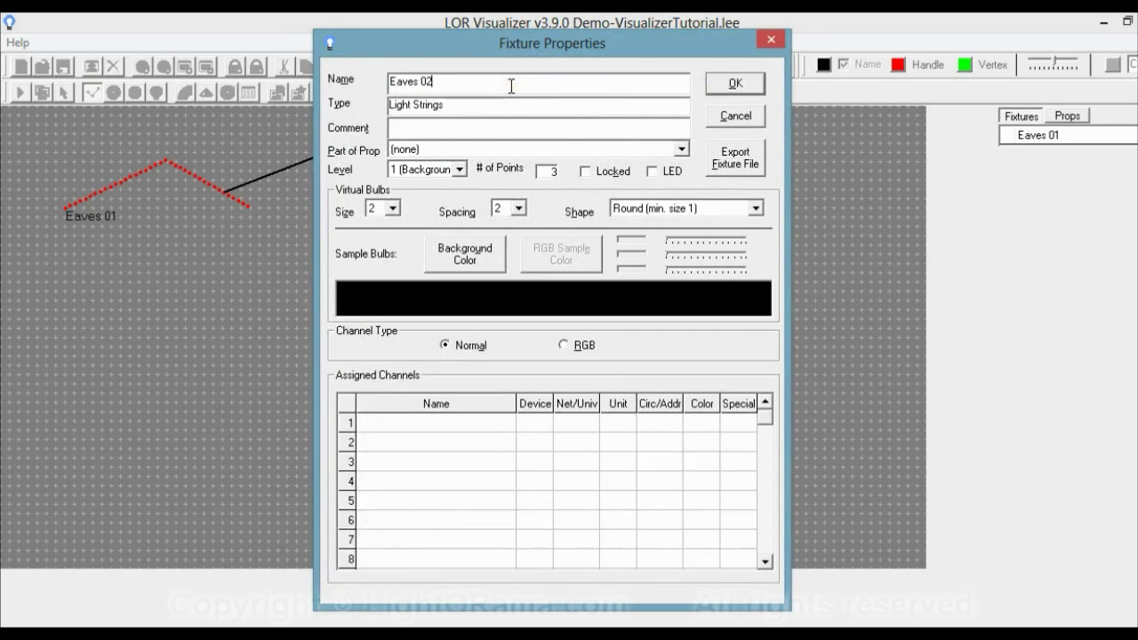
# - Add a first channel to Eaves 02 named Green and give it the basic color bright green
pyautogui.doubleClick(437, 425)
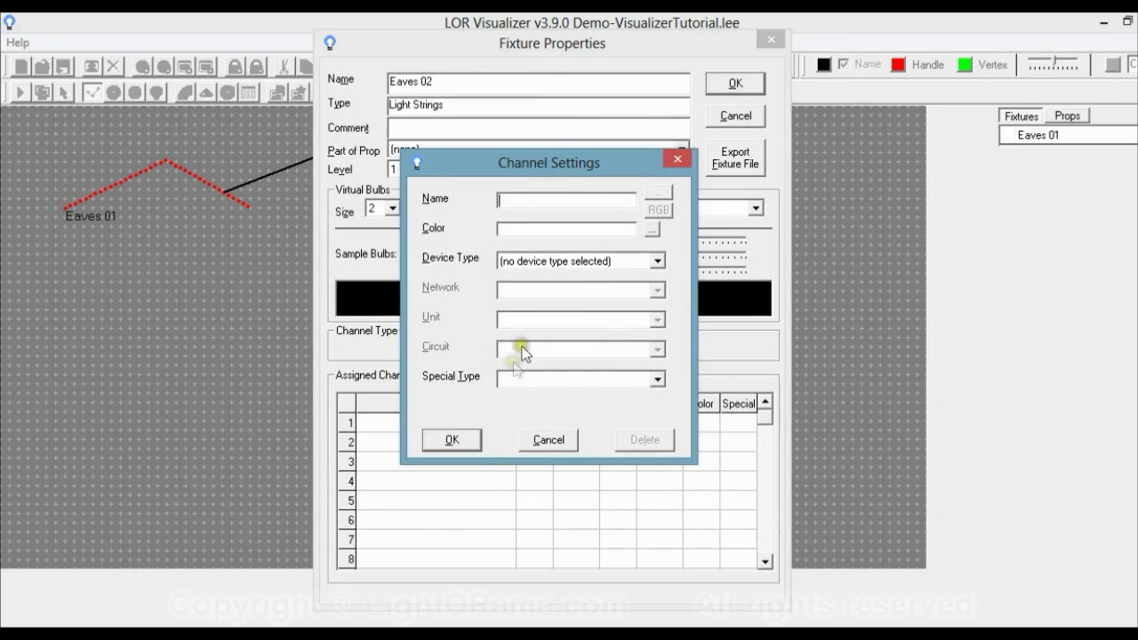
pyautogui.click(527, 200)
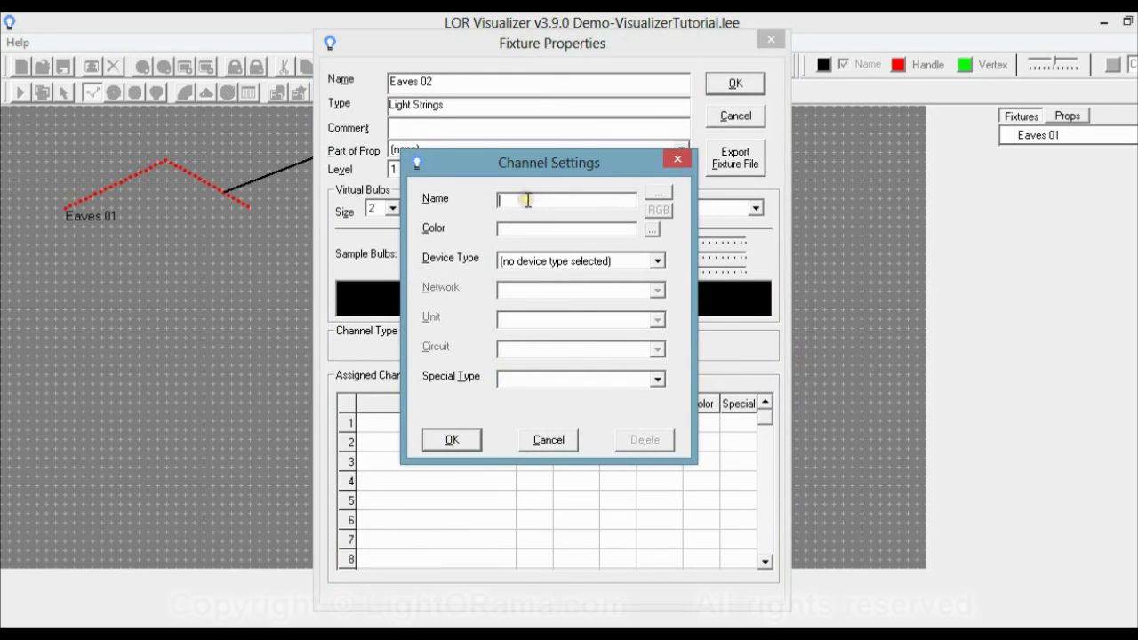
pyautogui.click(652, 228)
pyautogui.click(476, 249)
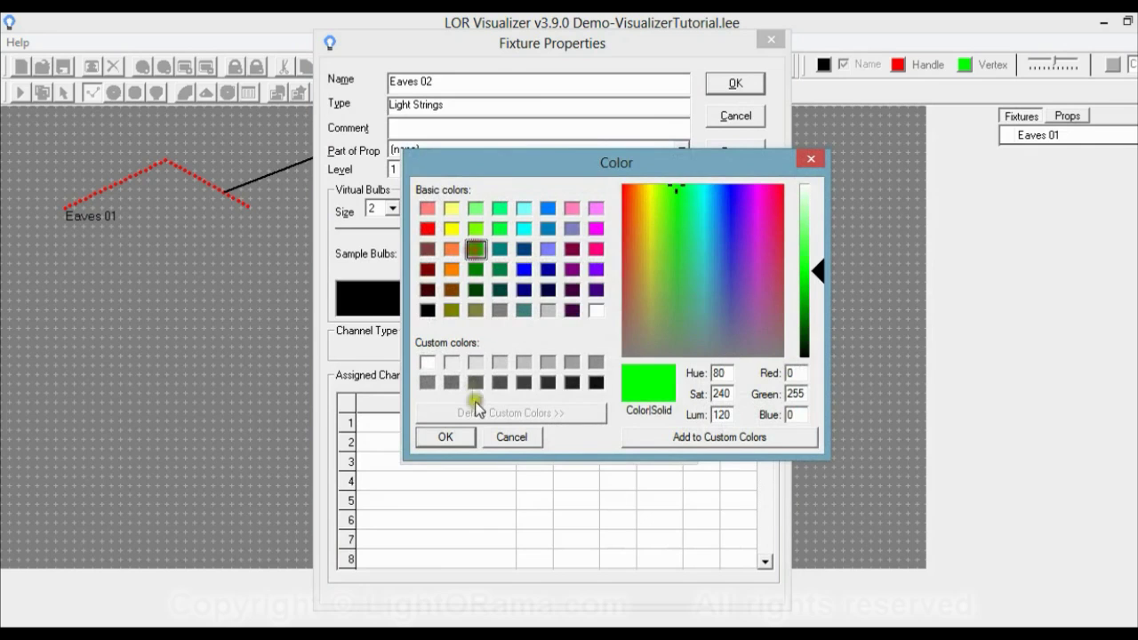
pyautogui.click(462, 436)
# - Assign the Green channel to a Light-O-Rama Controller on the Regular network, unit 01, circuit 2, and accept the fixture
pyautogui.click(531, 260)
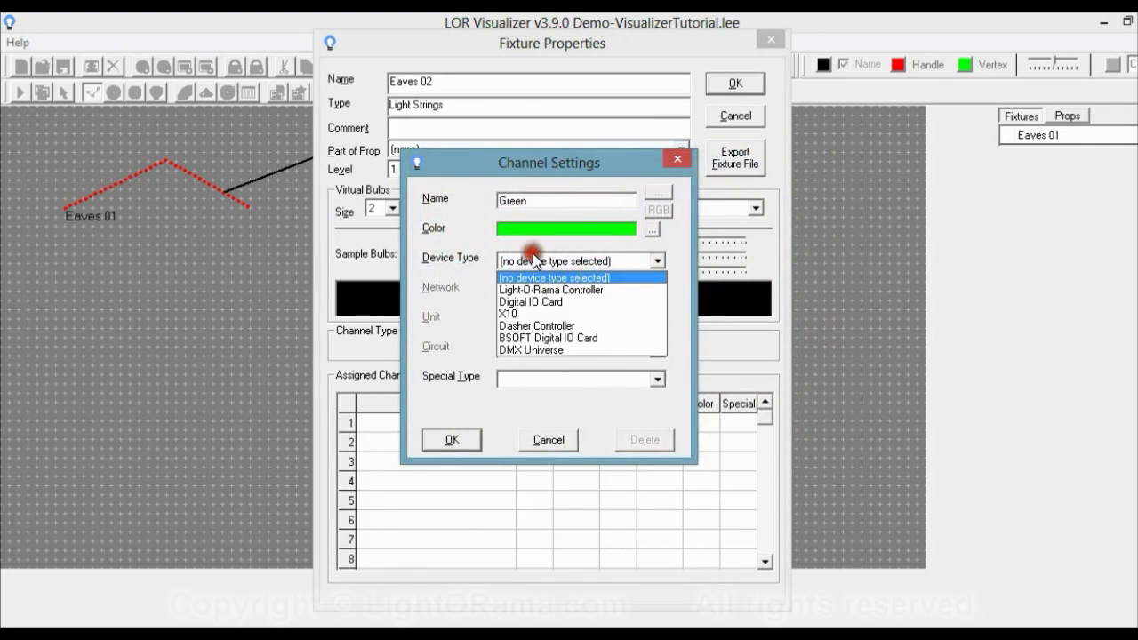
pyautogui.click(541, 290)
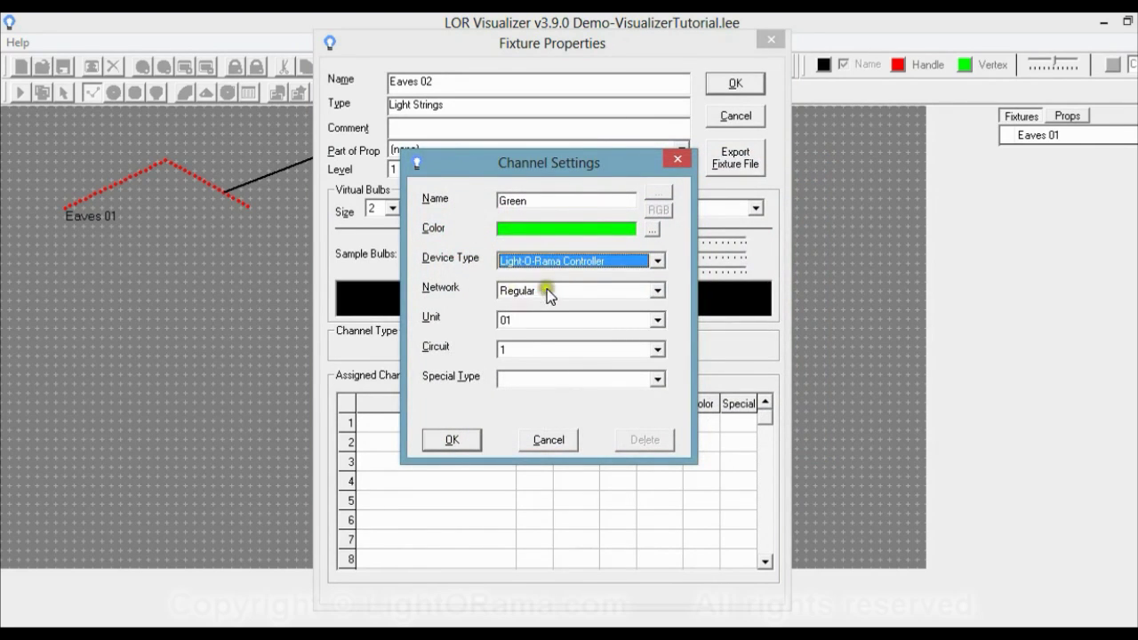
pyautogui.click(515, 351)
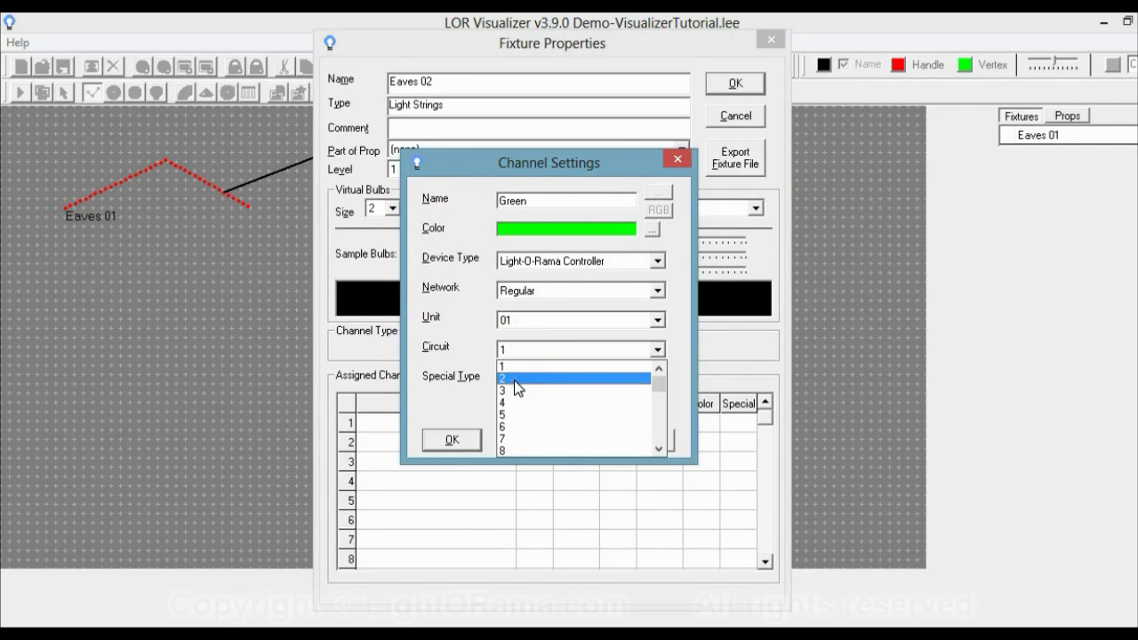
pyautogui.click(514, 380)
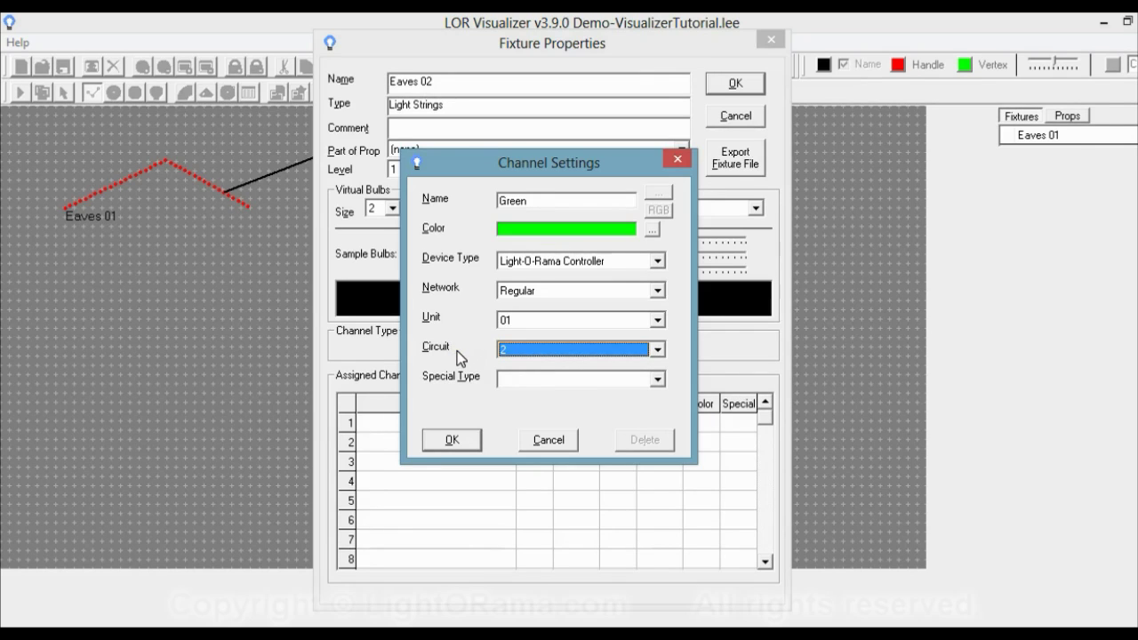
pyautogui.click(449, 436)
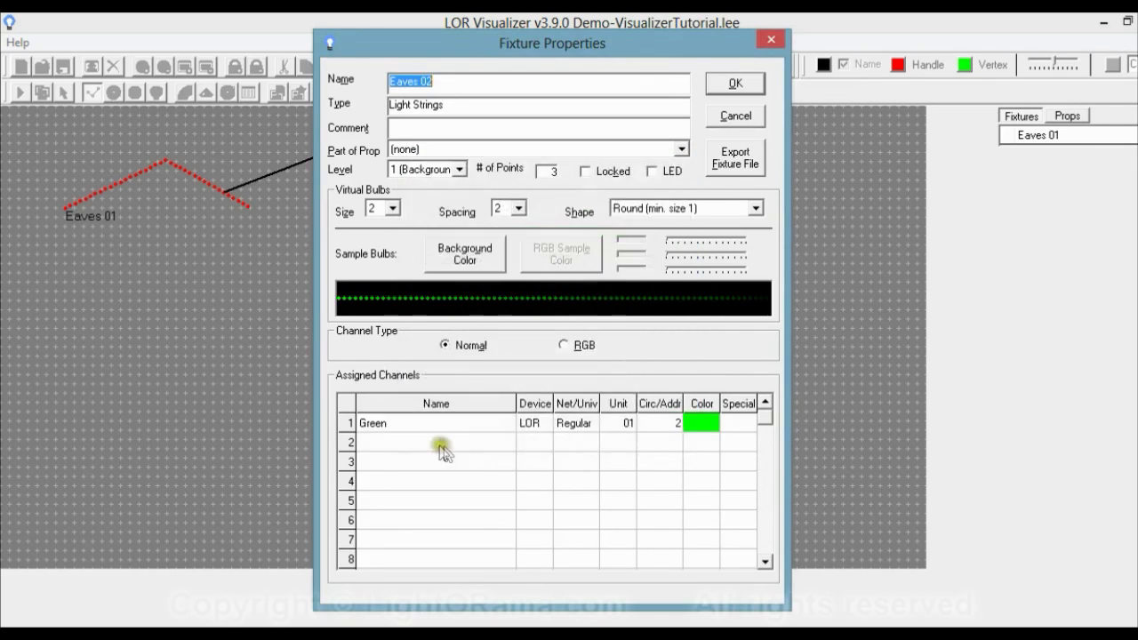
pyautogui.click(725, 83)
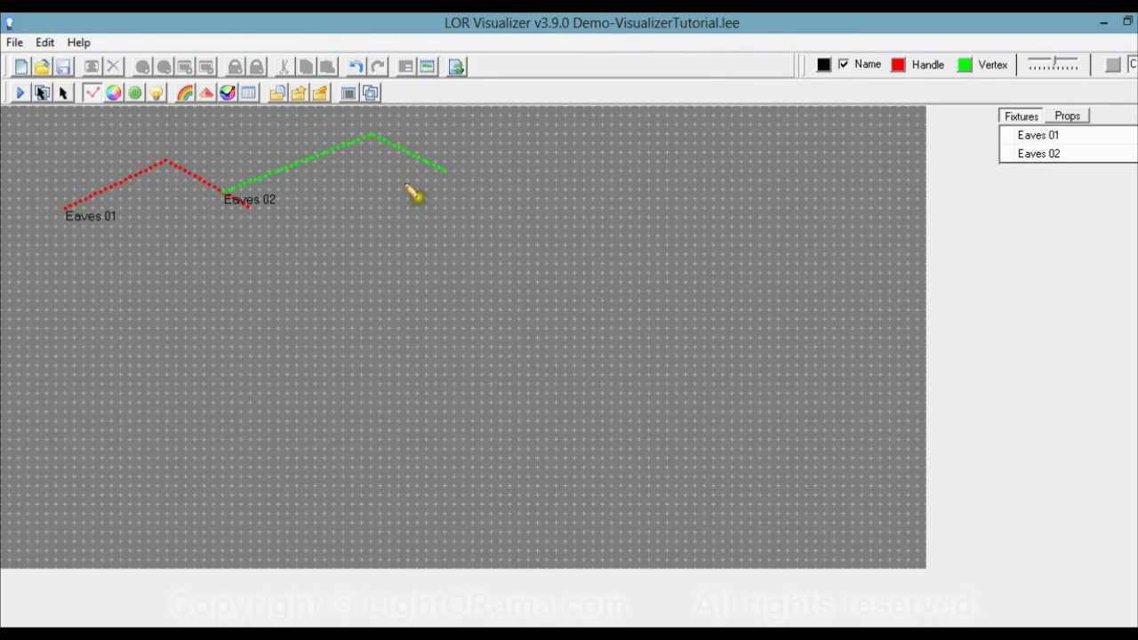
# - Draw a wide three-point peaked light string beginning below the end of Eaves 02 and create it as new fixture Eaves 03
pyautogui.click(409, 196)
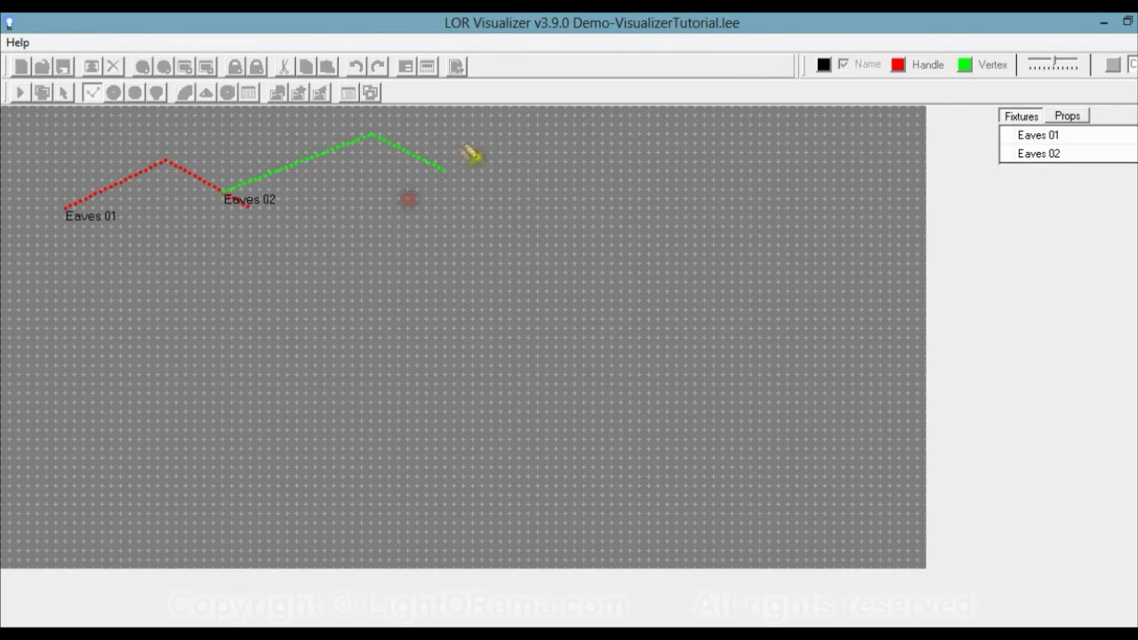
pyautogui.click(639, 143)
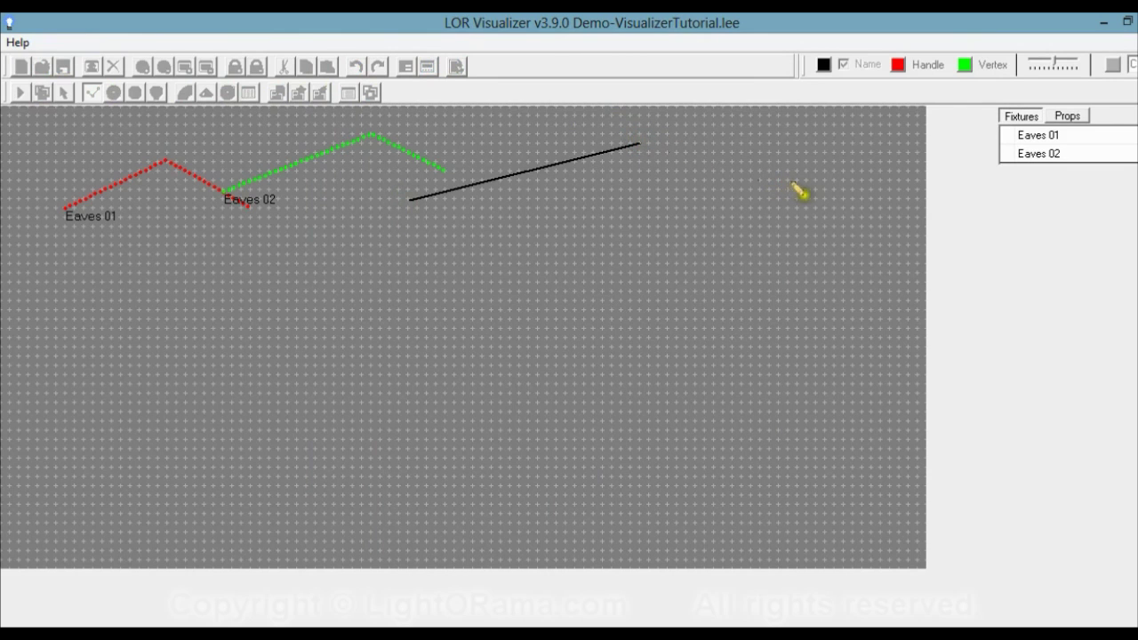
pyautogui.doubleClick(816, 199)
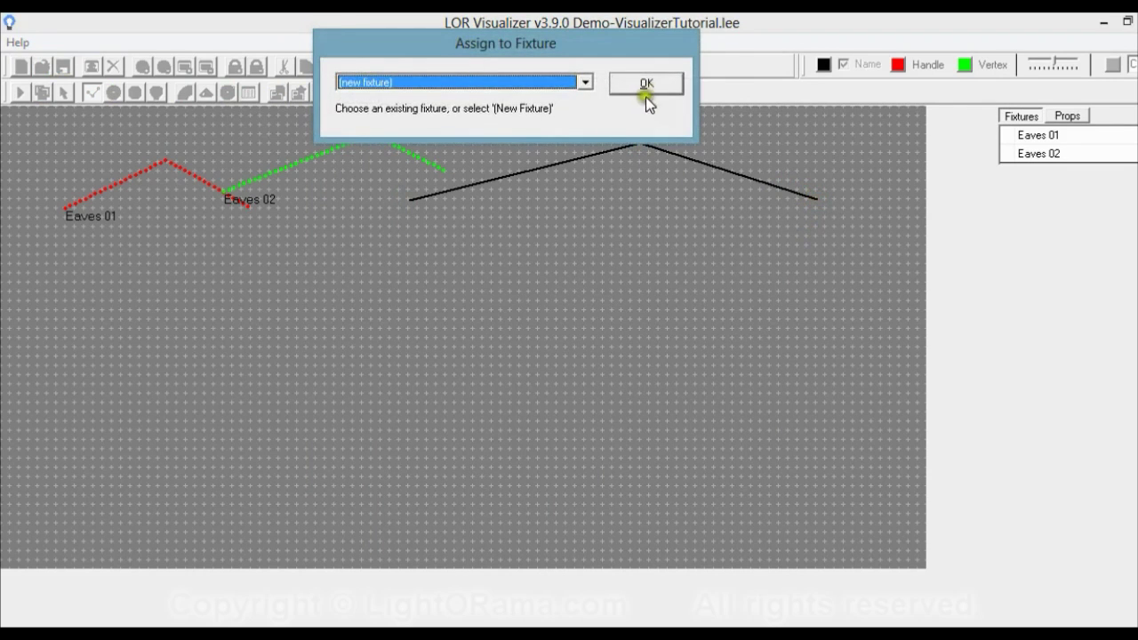
pyautogui.click(646, 85)
pyautogui.write('Eaves 03')
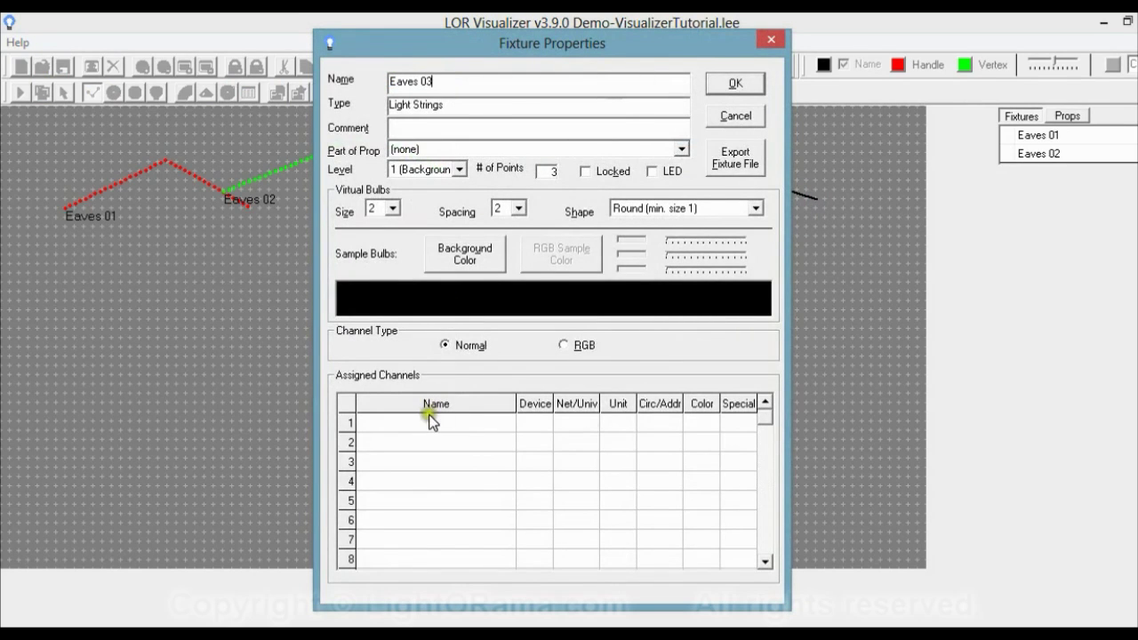
# - Add a first channel to Eaves 03 named Blue and give it the basic color blue
pyautogui.doubleClick(429, 422)
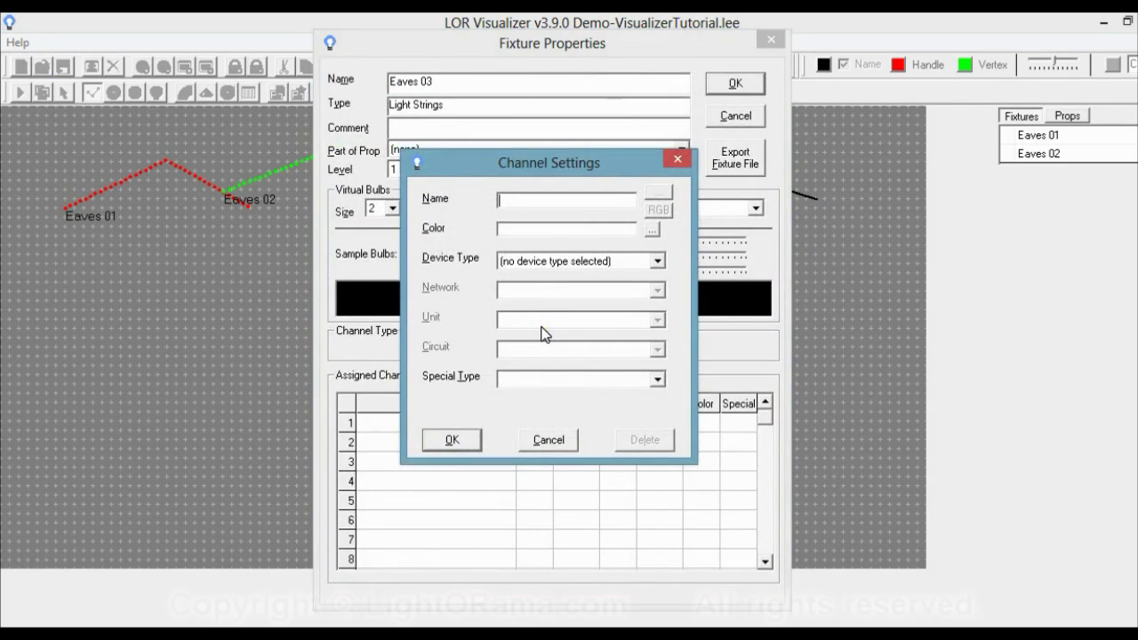
pyautogui.click(542, 199)
pyautogui.write('Blue')
pyautogui.click(652, 230)
pyautogui.click(526, 271)
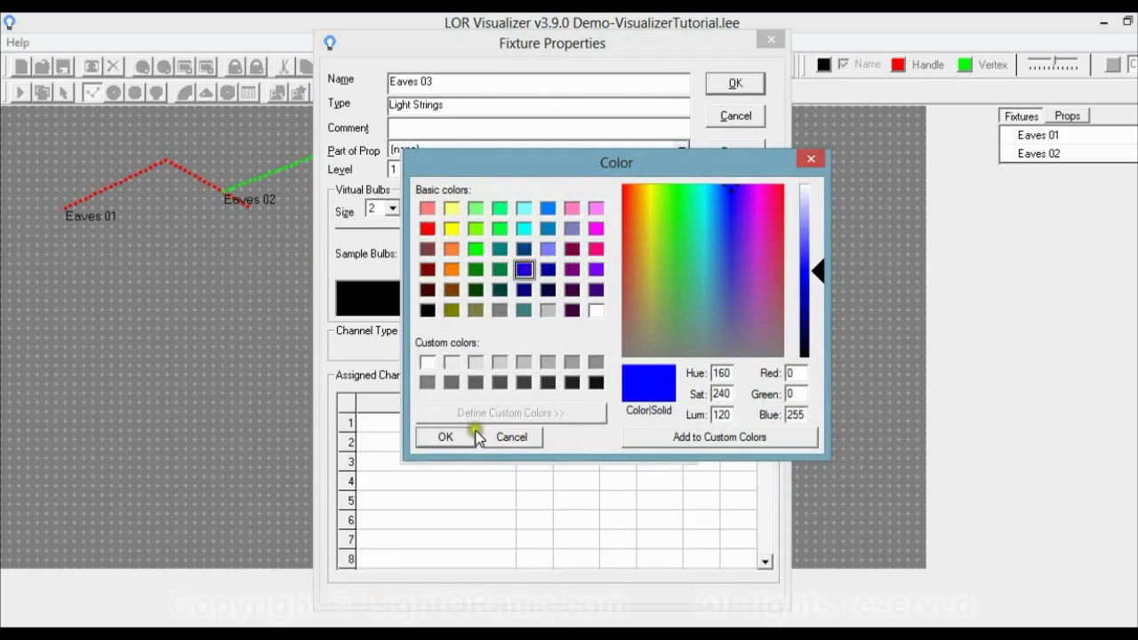
pyautogui.click(445, 437)
# - Assign the Blue channel to a Light-O-Rama Controller on the Regular network, unit 01, circuit 3, and accept the fixture
pyautogui.click(538, 260)
pyautogui.click(534, 290)
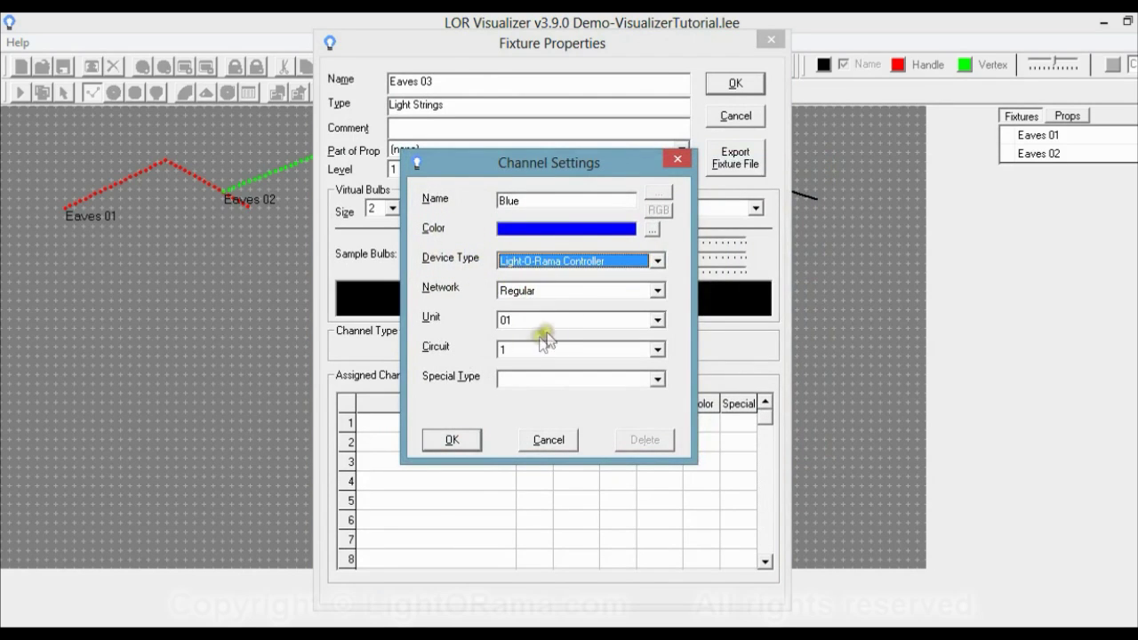
pyautogui.click(515, 349)
pyautogui.click(517, 392)
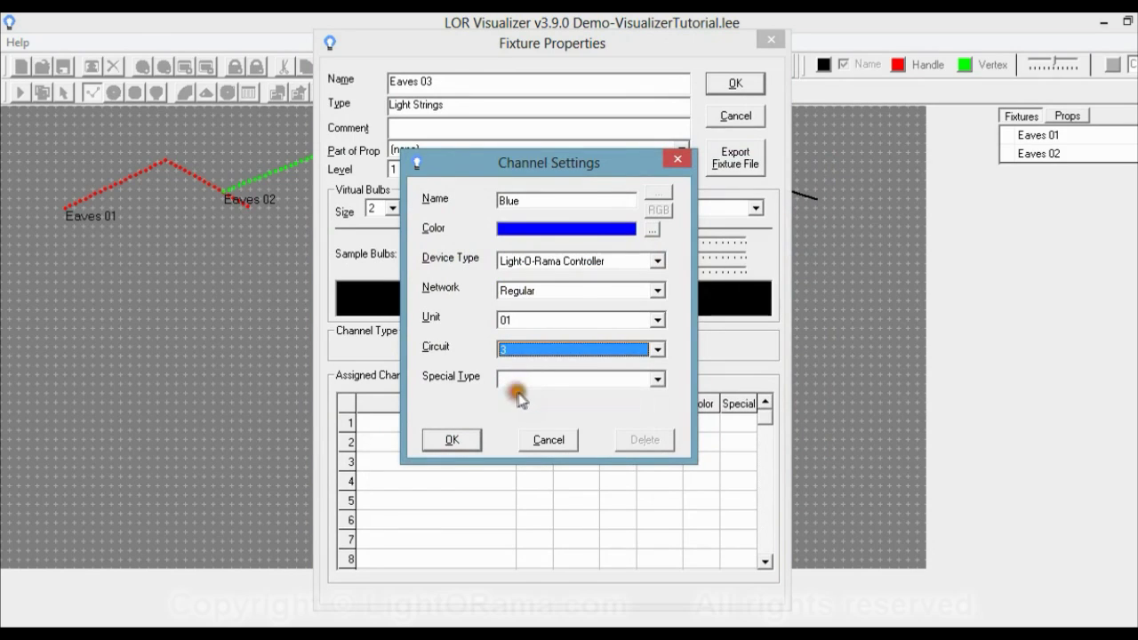
pyautogui.click(466, 440)
pyautogui.click(731, 84)
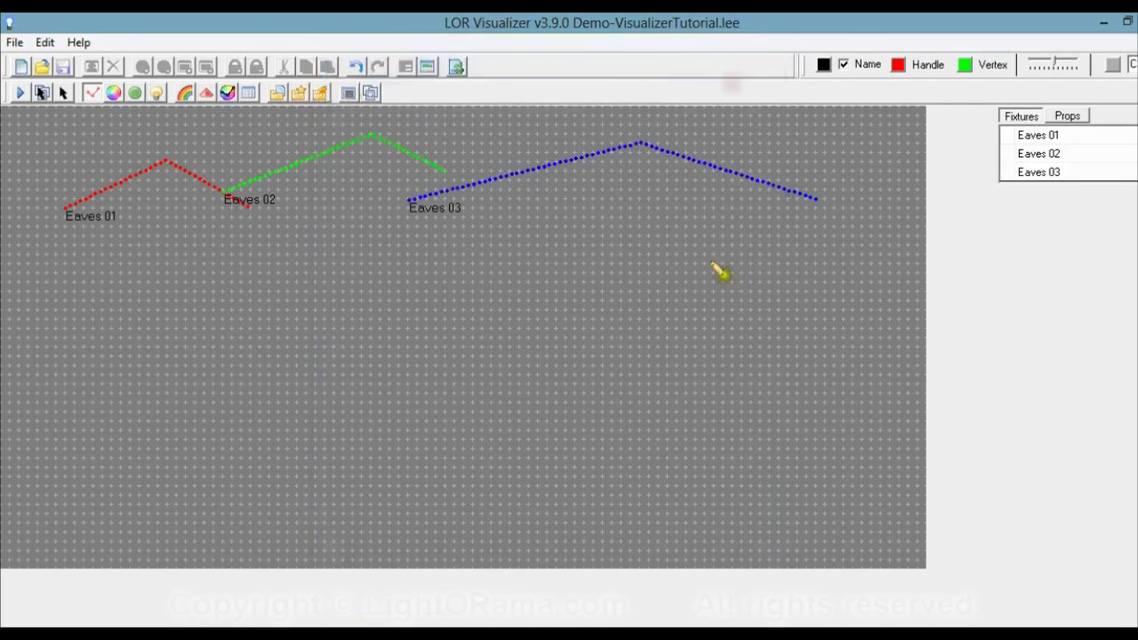
# - Extend the right end point of Eaves 02 down to meet the Eaves 03 string, then deselect the fixture
pyautogui.click(1058, 153)
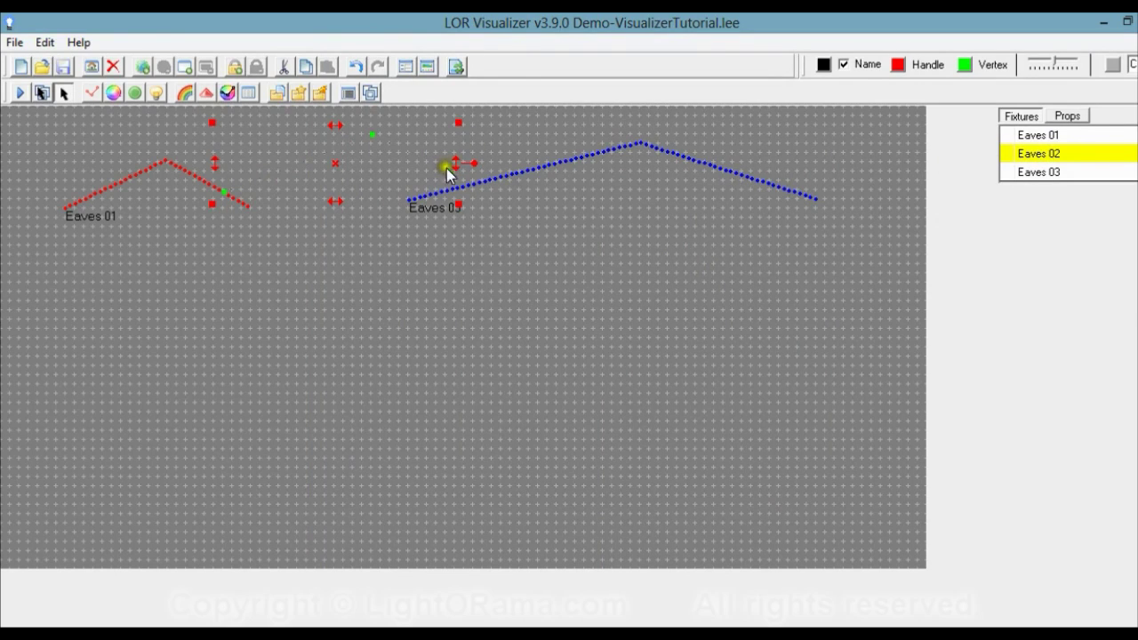
pyautogui.moveTo(445, 169); pyautogui.dragTo(469, 181)
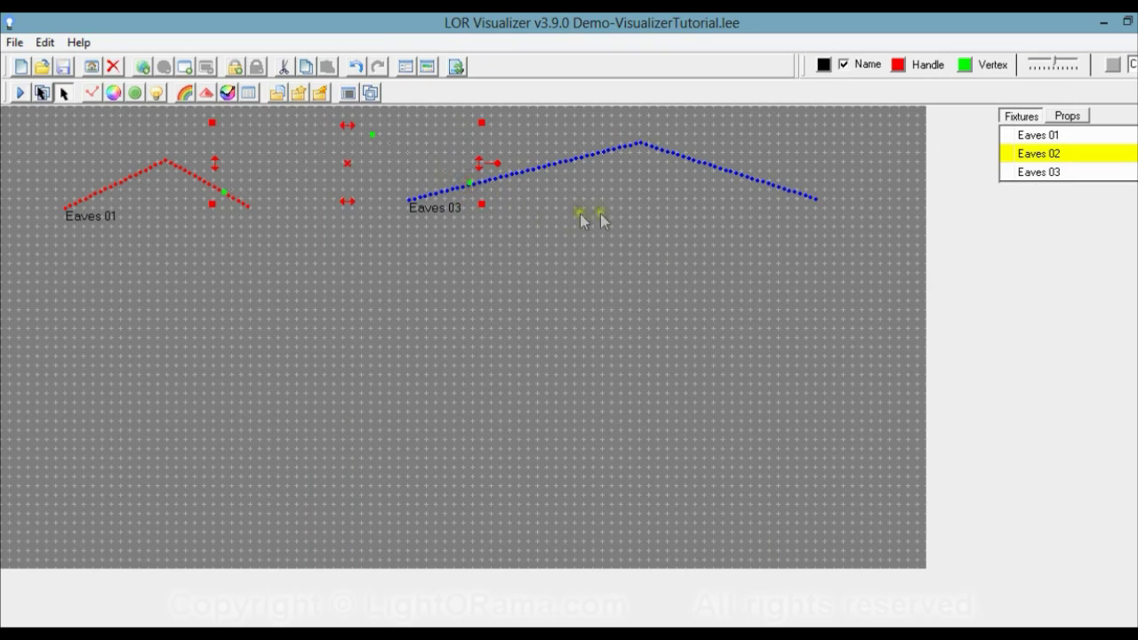
pyautogui.click(506, 256)
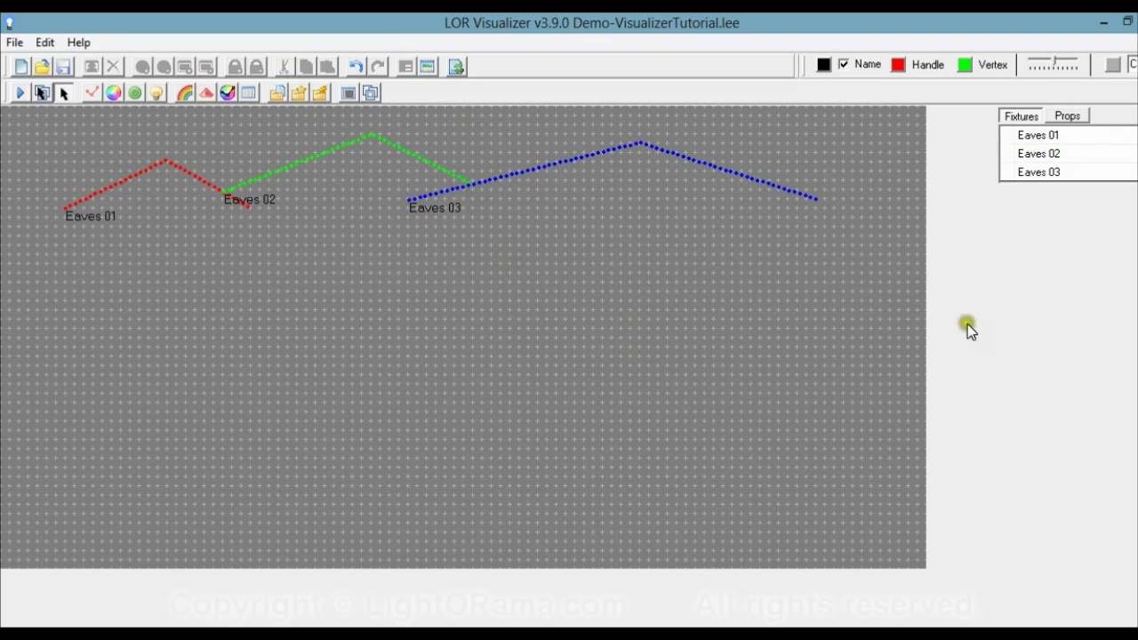
# - Draw a straight two-point light string joining the two lower ends of Eaves 03 and create it as new fixture Eaves 04
pyautogui.click(91, 92)
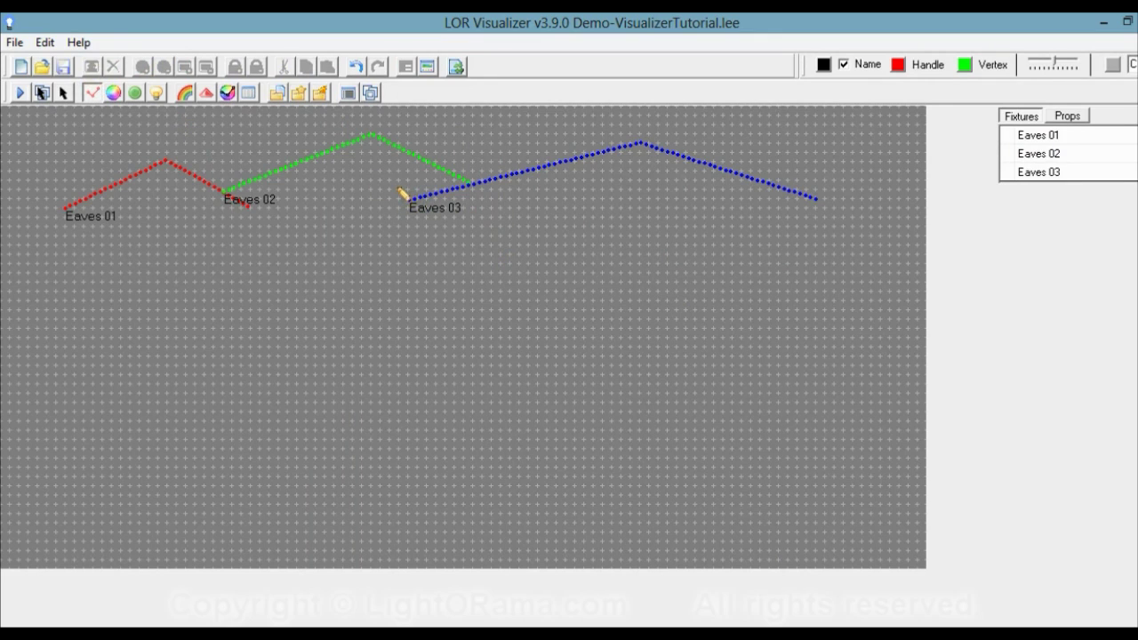
pyautogui.click(409, 199)
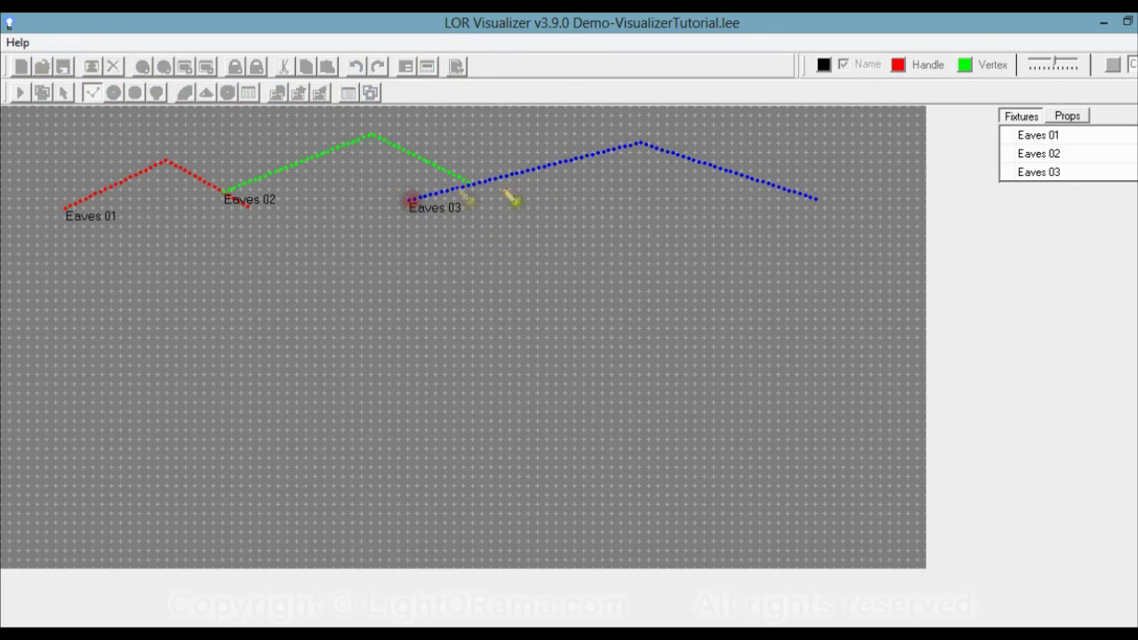
pyautogui.click(814, 196)
pyautogui.press('Return')
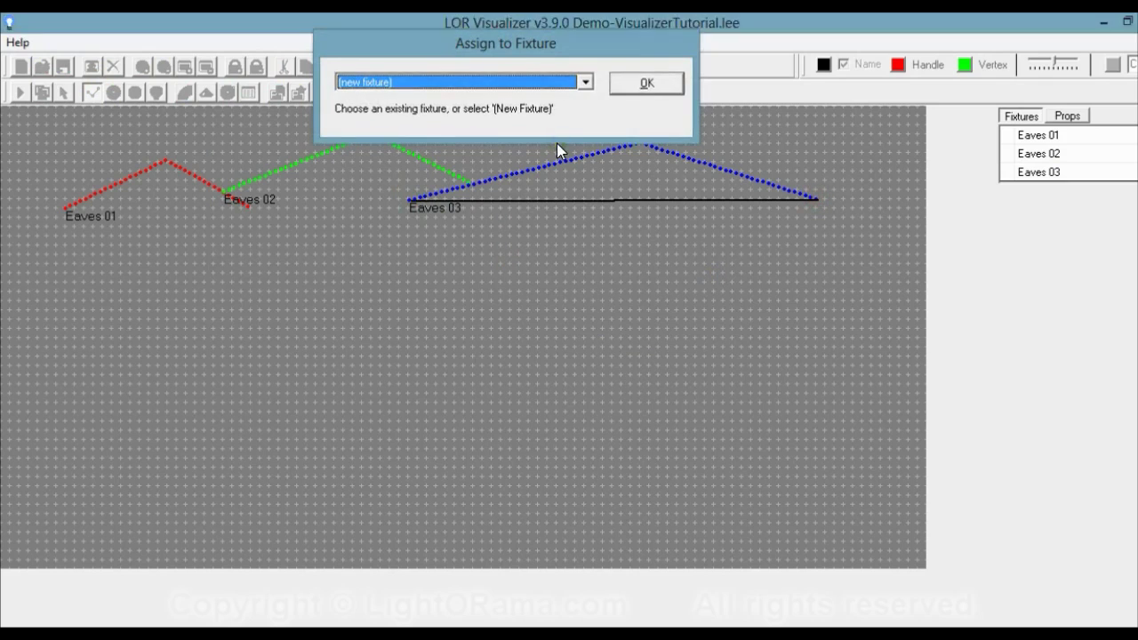
pyautogui.write('Eaves 04')
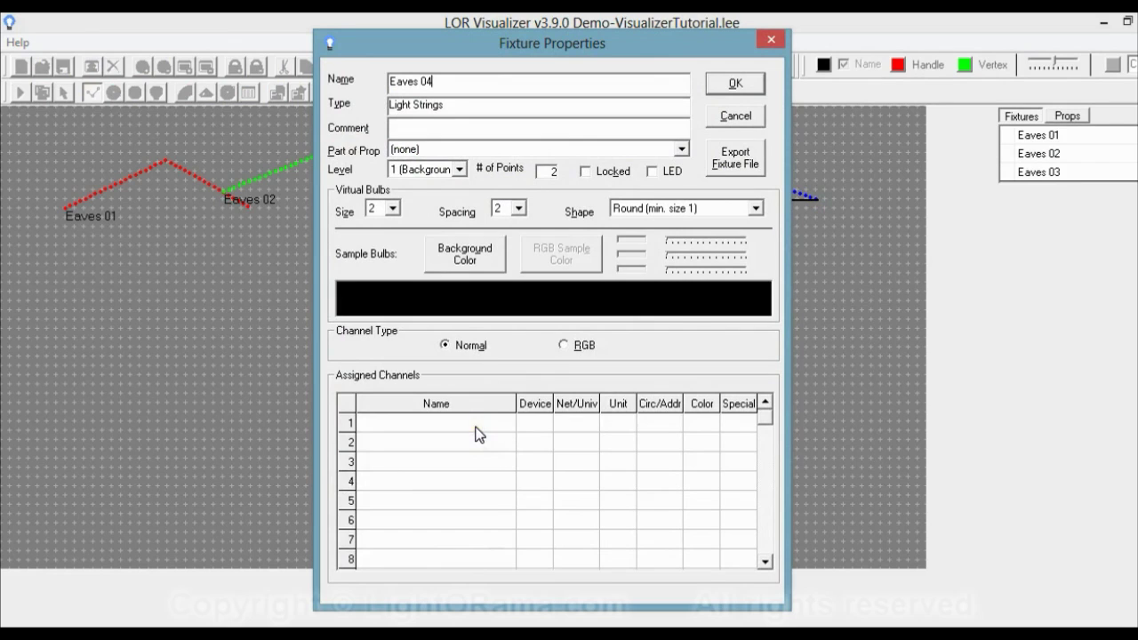
# - Add a White channel to Eaves 04 on a Light-O-Rama Controller, Regular network, unit 01, circuit 4, and accept the fixture
pyautogui.doubleClick(477, 428)
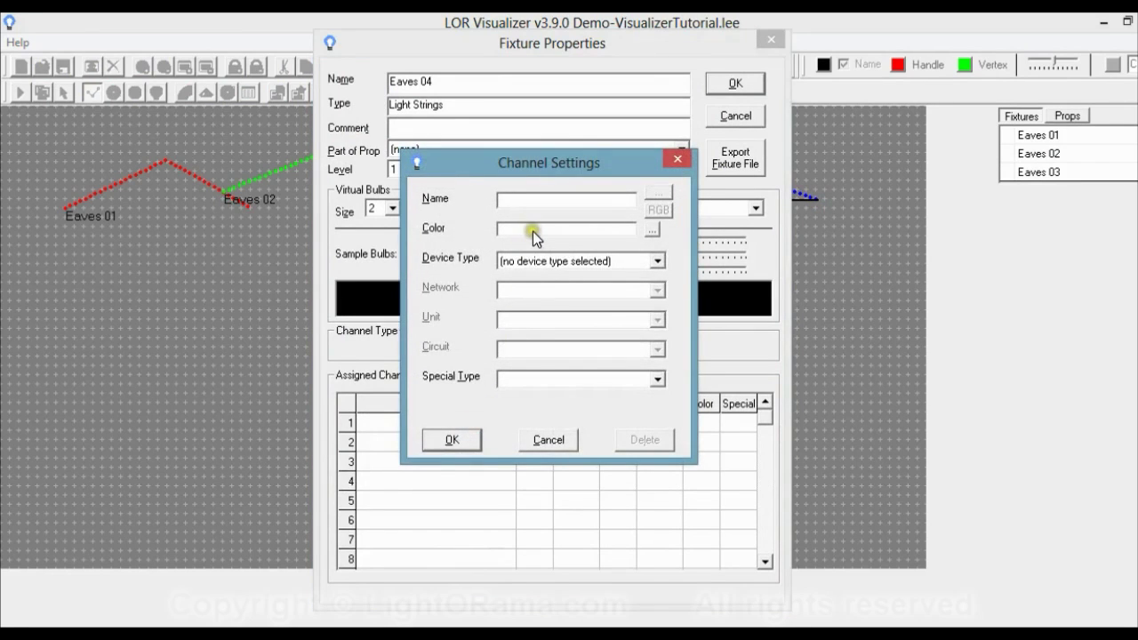
pyautogui.click(590, 224)
pyautogui.click(618, 269)
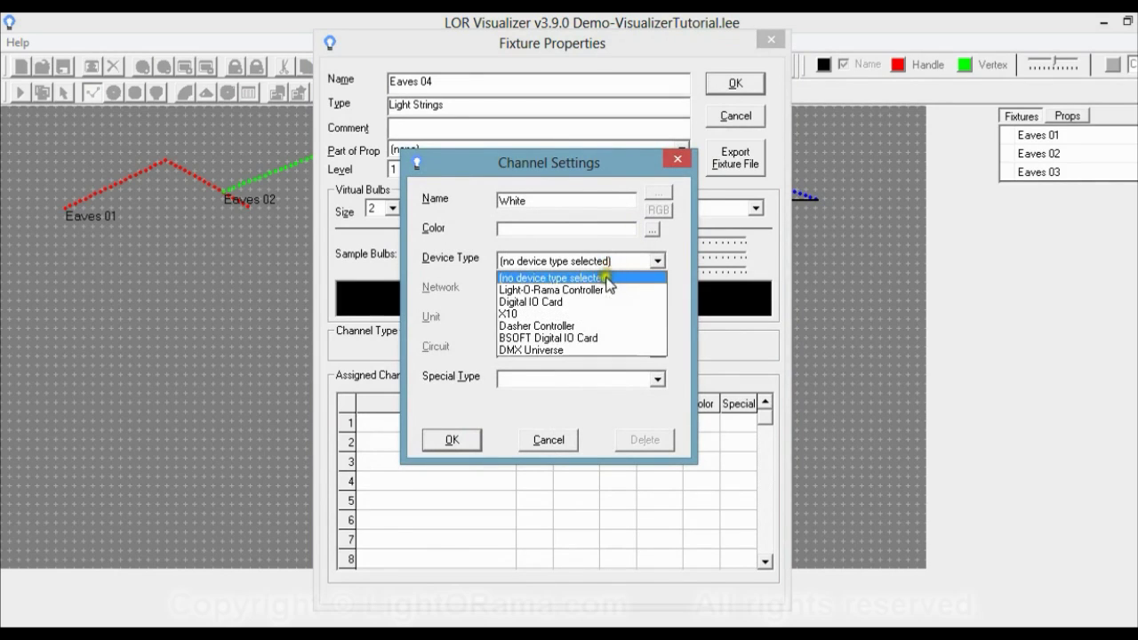
pyautogui.click(602, 289)
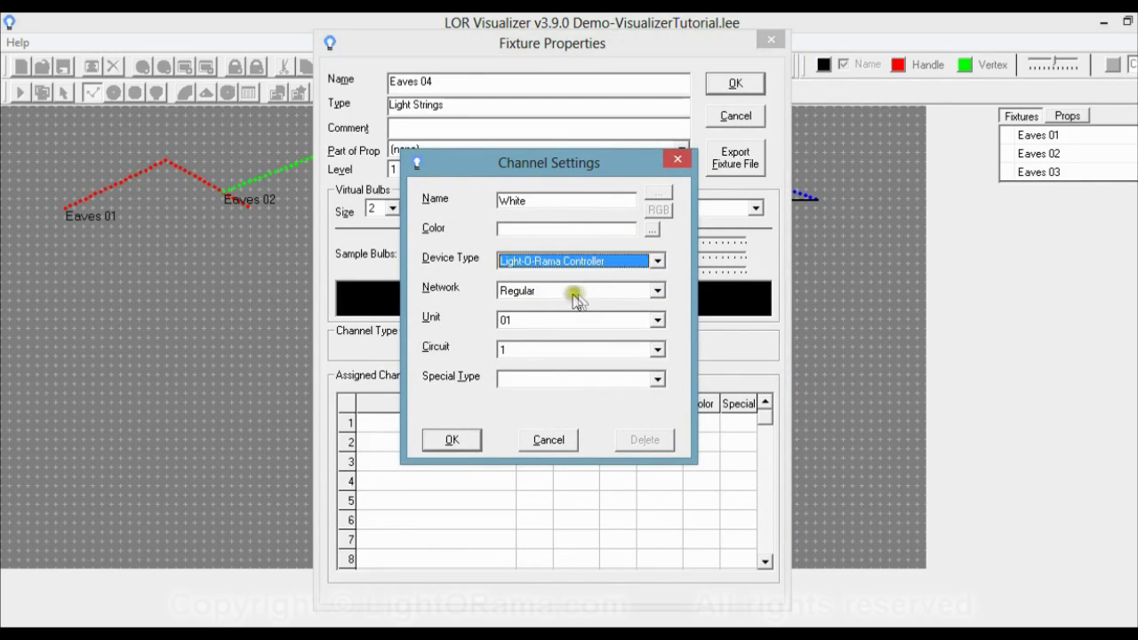
pyautogui.click(514, 352)
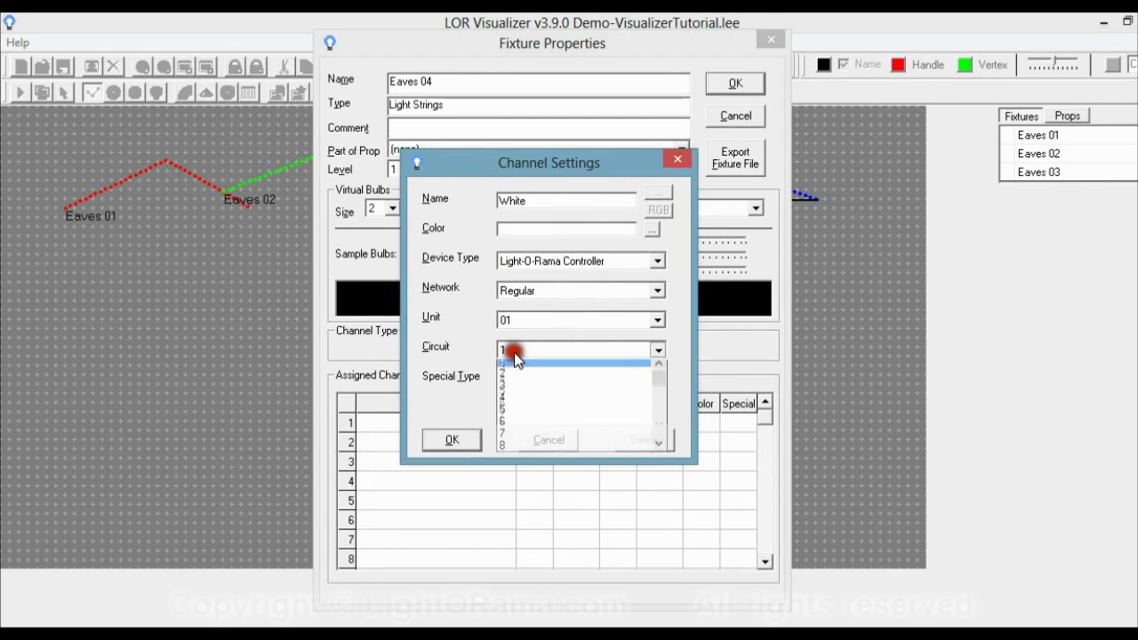
pyautogui.click(520, 403)
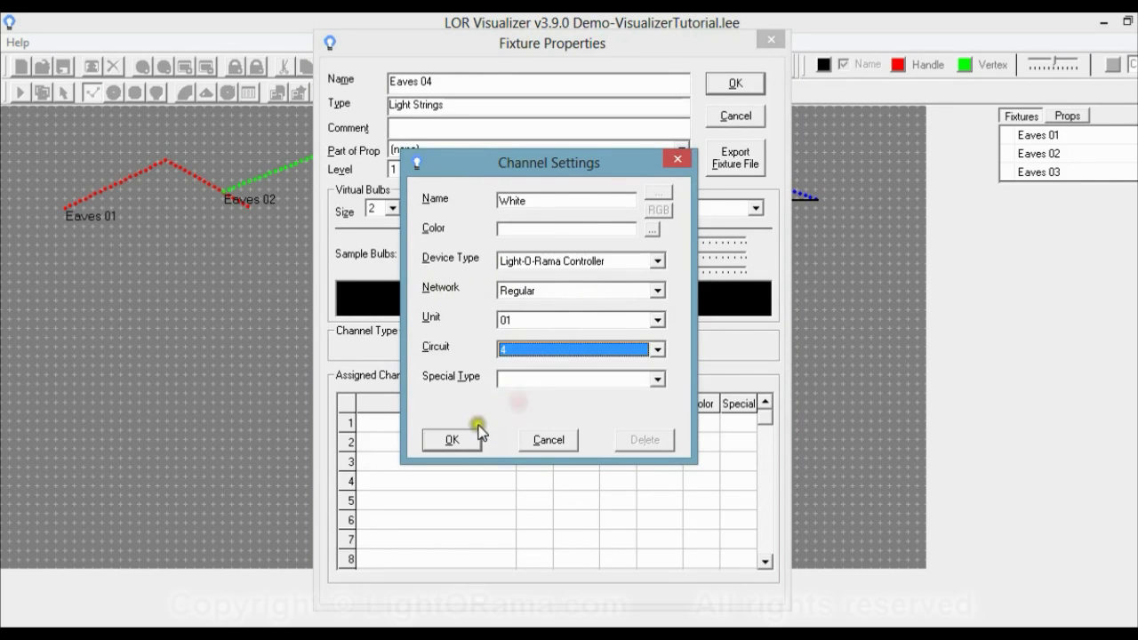
pyautogui.click(452, 440)
pyautogui.click(733, 83)
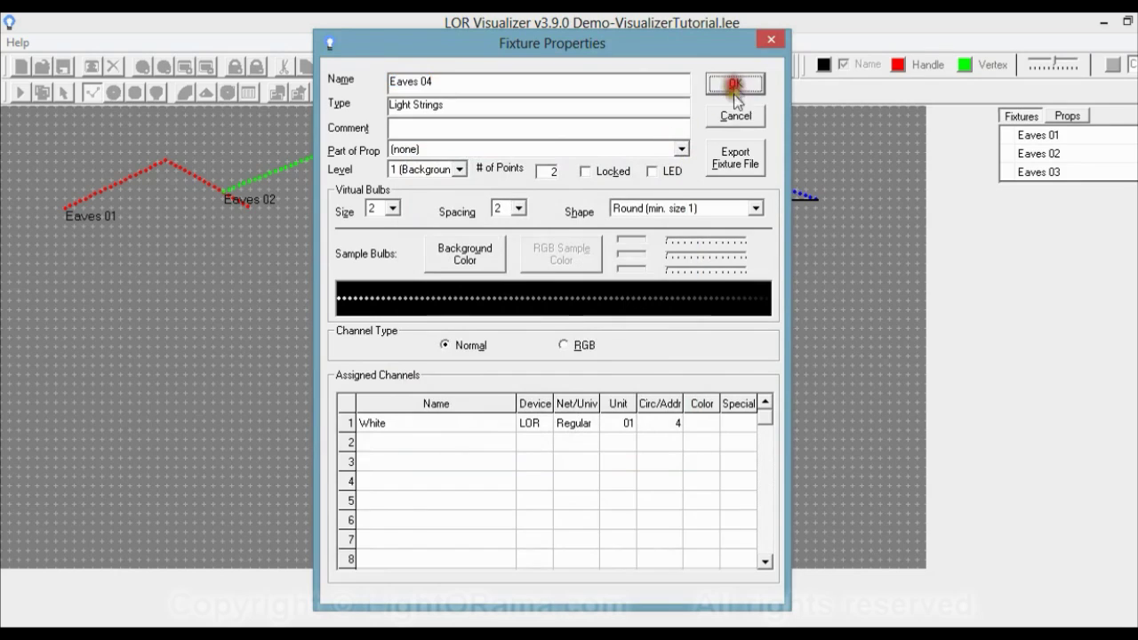
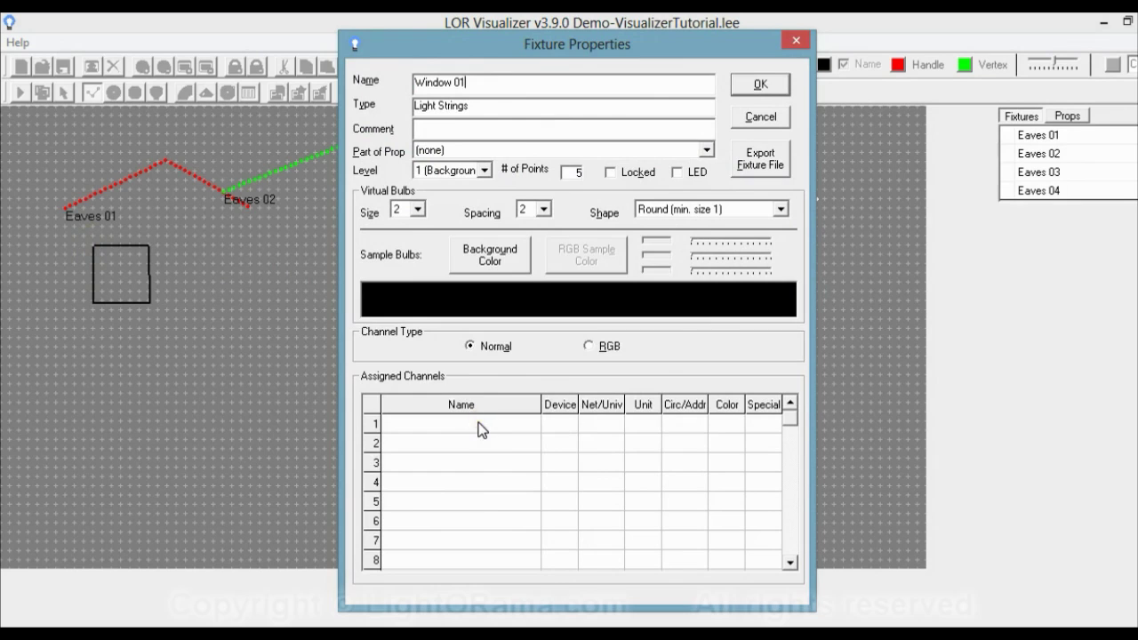
# - Name the first channel of Window 01 Red and give it the basic color red
pyautogui.write('Red')
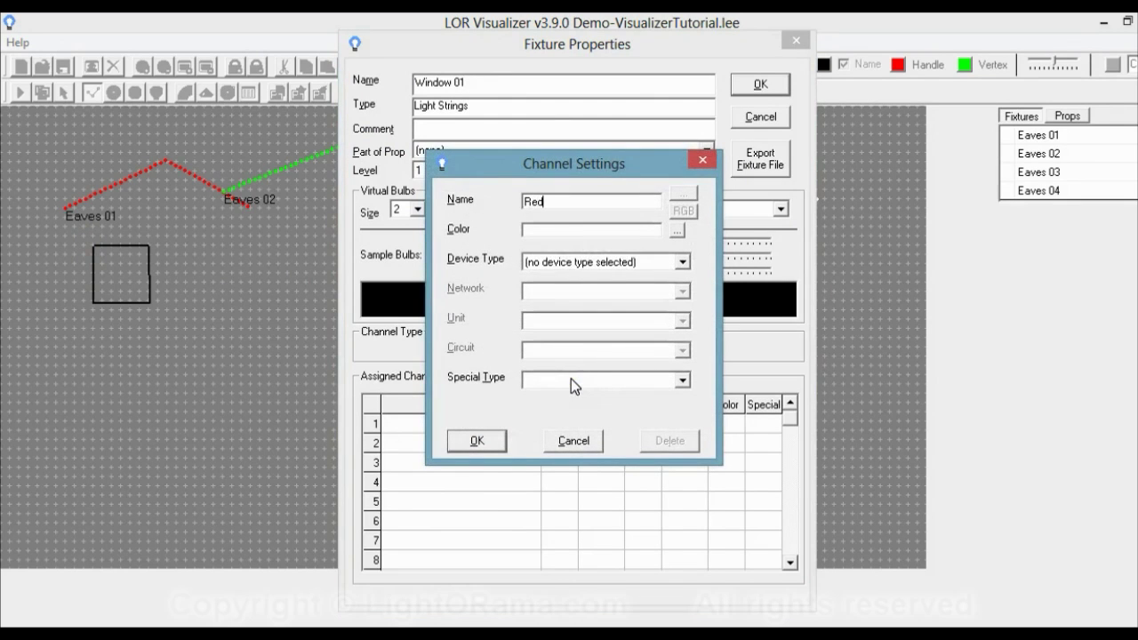
pyautogui.click(677, 231)
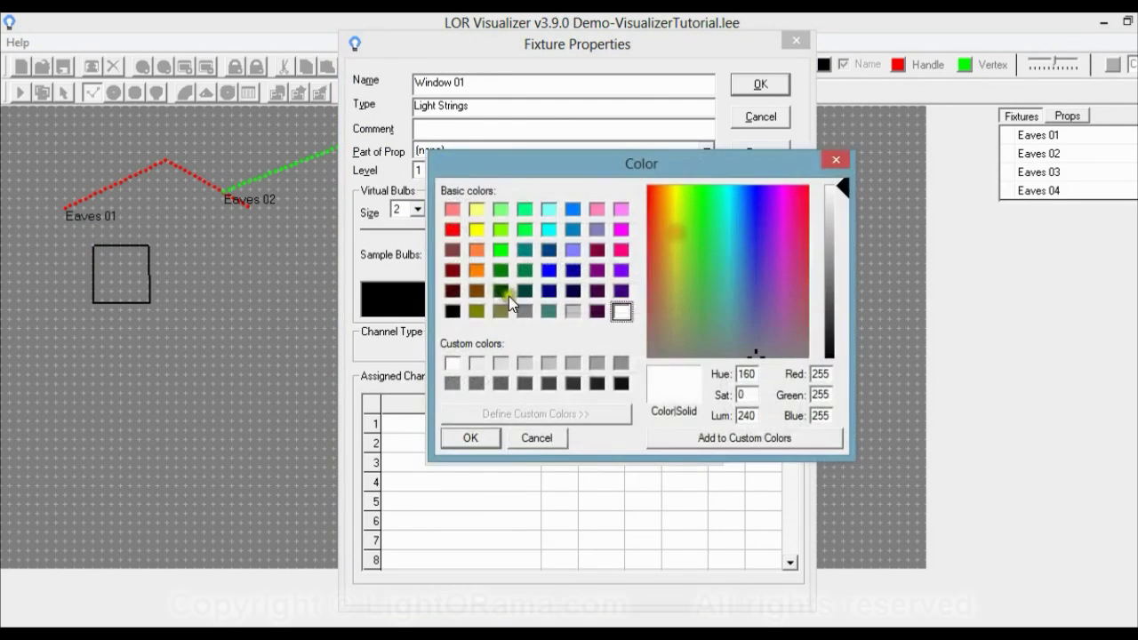
pyautogui.click(452, 229)
pyautogui.click(463, 434)
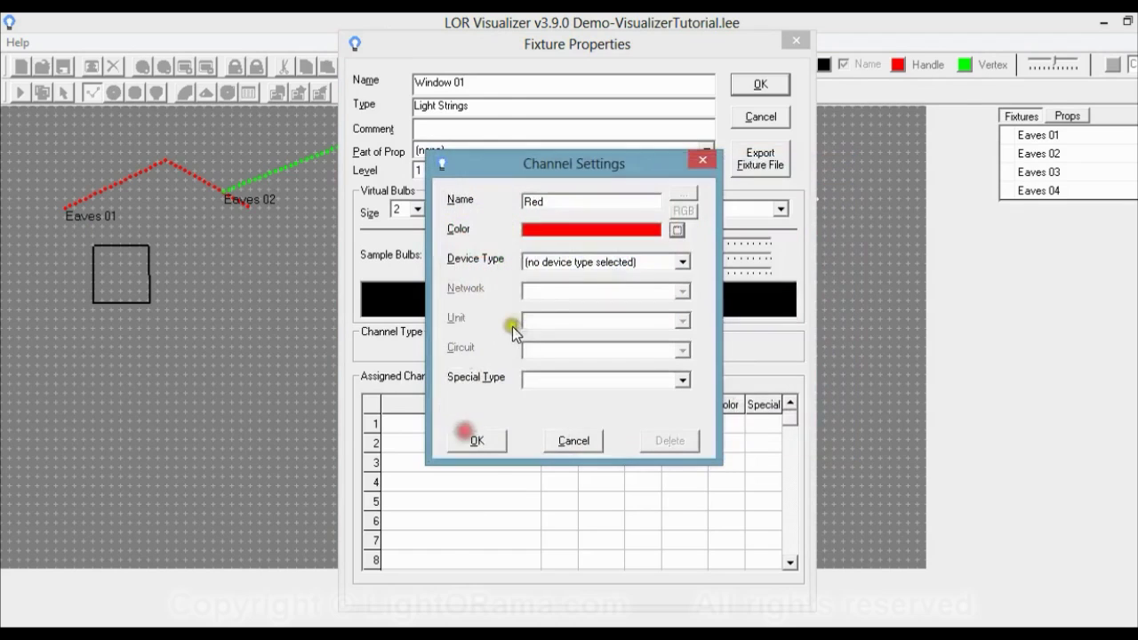
# - Assign Window 01's Red channel to a Light-O-Rama Controller on the Regular network, unit 01, circuit 5
pyautogui.click(546, 261)
pyautogui.click(564, 289)
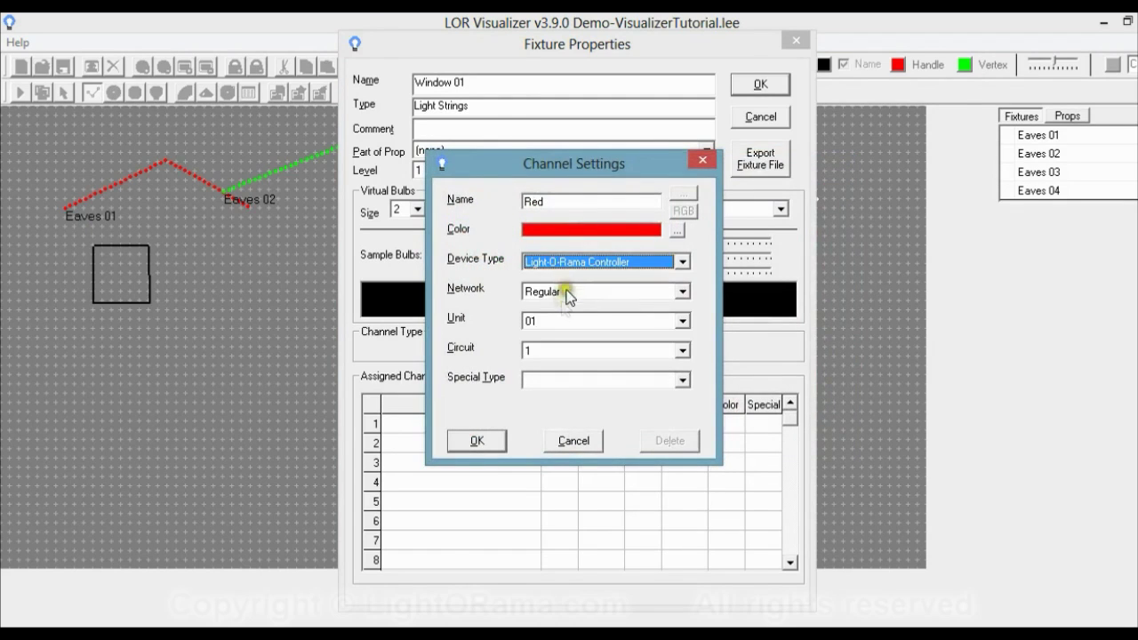
pyautogui.click(558, 356)
pyautogui.click(549, 414)
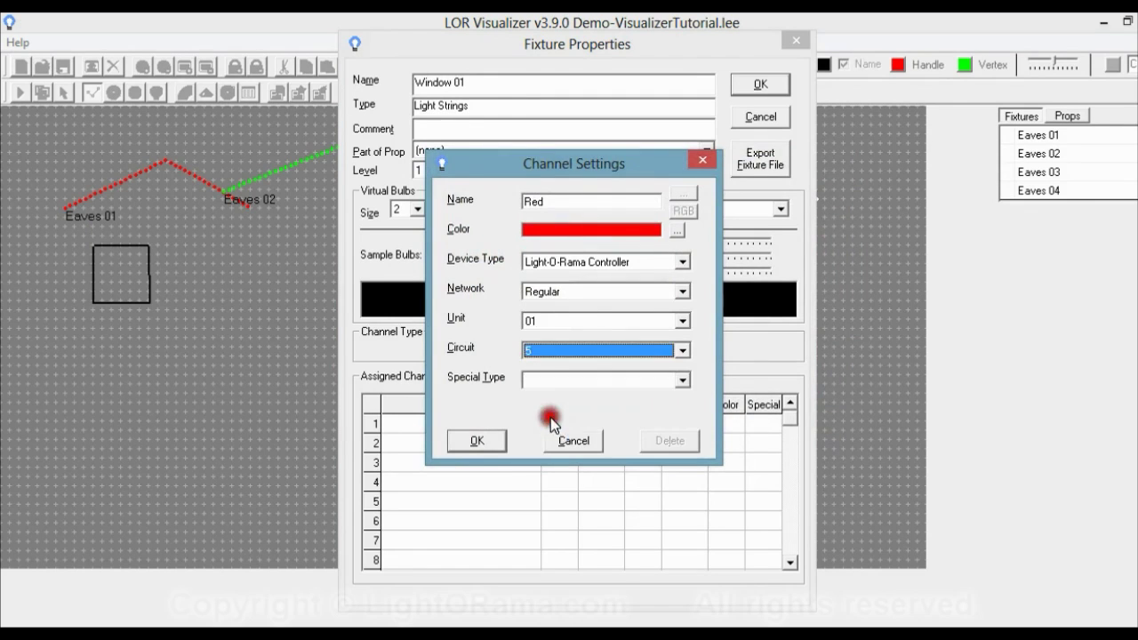
pyautogui.click(477, 441)
# - Add a second channel to Window 01 named Green and give it the basic color green
pyautogui.doubleClick(478, 444)
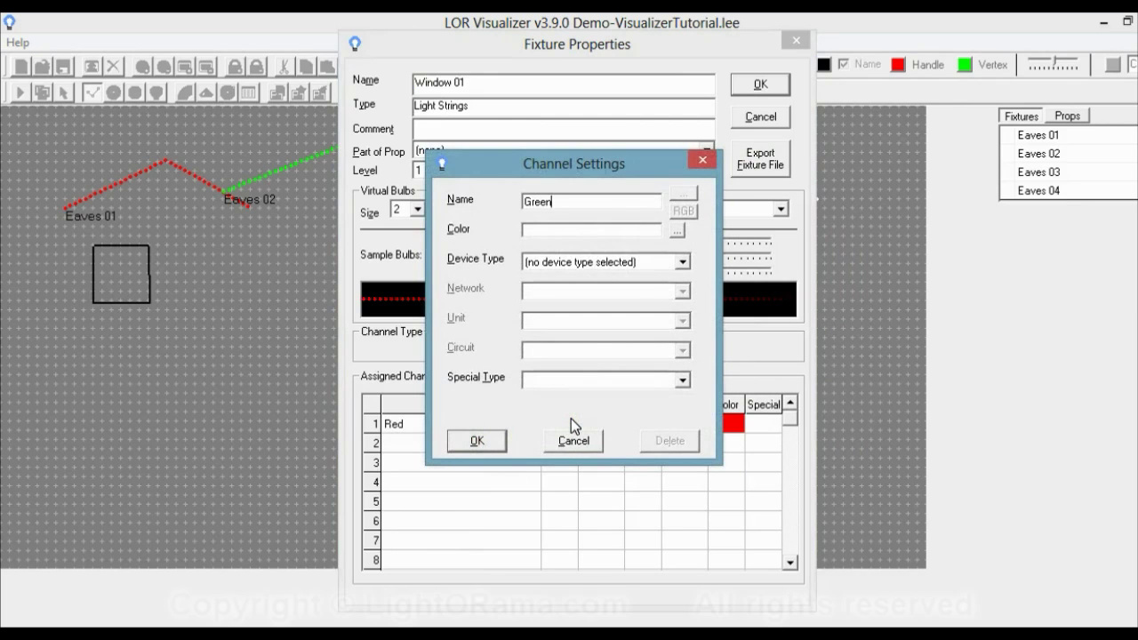
pyautogui.click(677, 230)
pyautogui.click(503, 258)
pyautogui.click(470, 438)
# - Assign Window 01's Green channel to a Light-O-Rama Controller on the Regular network, unit 01, circuit 6
pyautogui.click(682, 261)
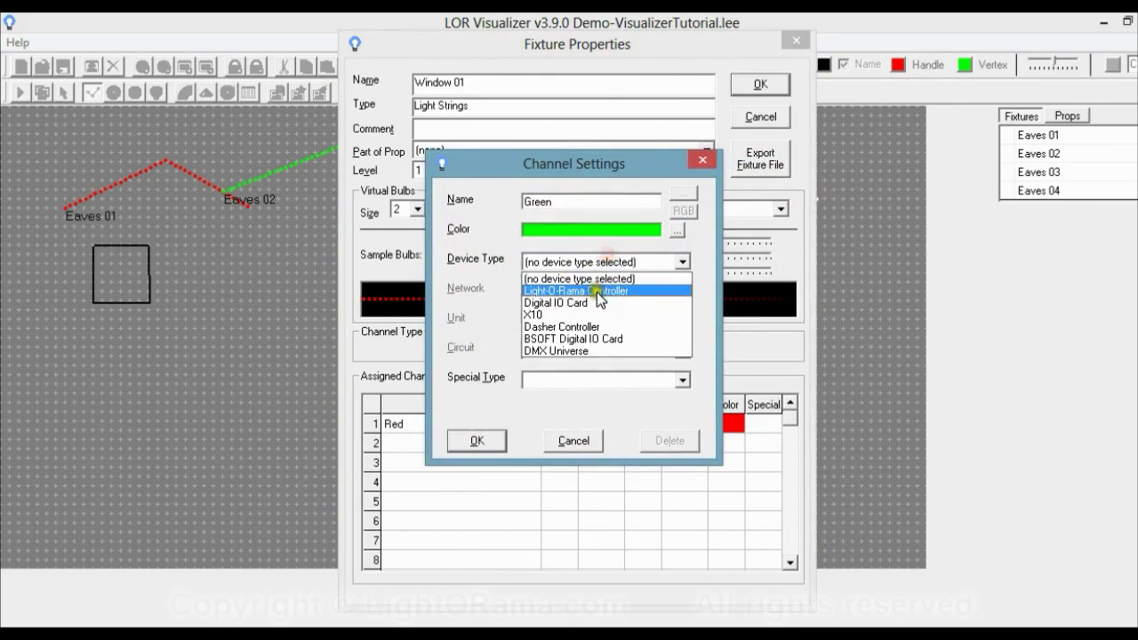
pyautogui.click(596, 293)
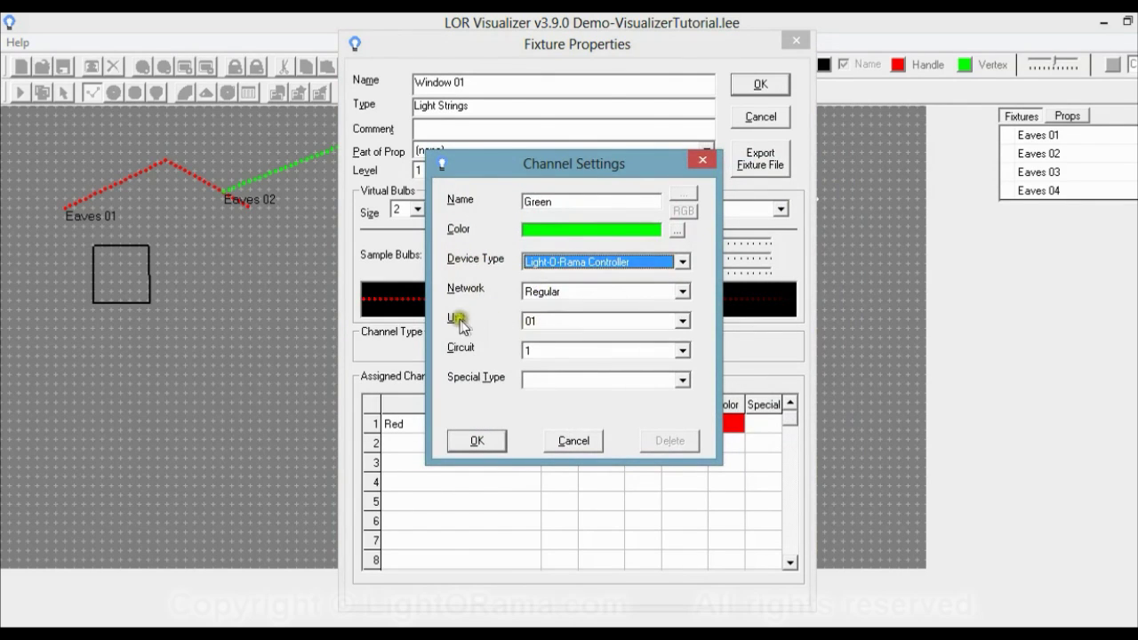
pyautogui.click(549, 352)
pyautogui.click(551, 429)
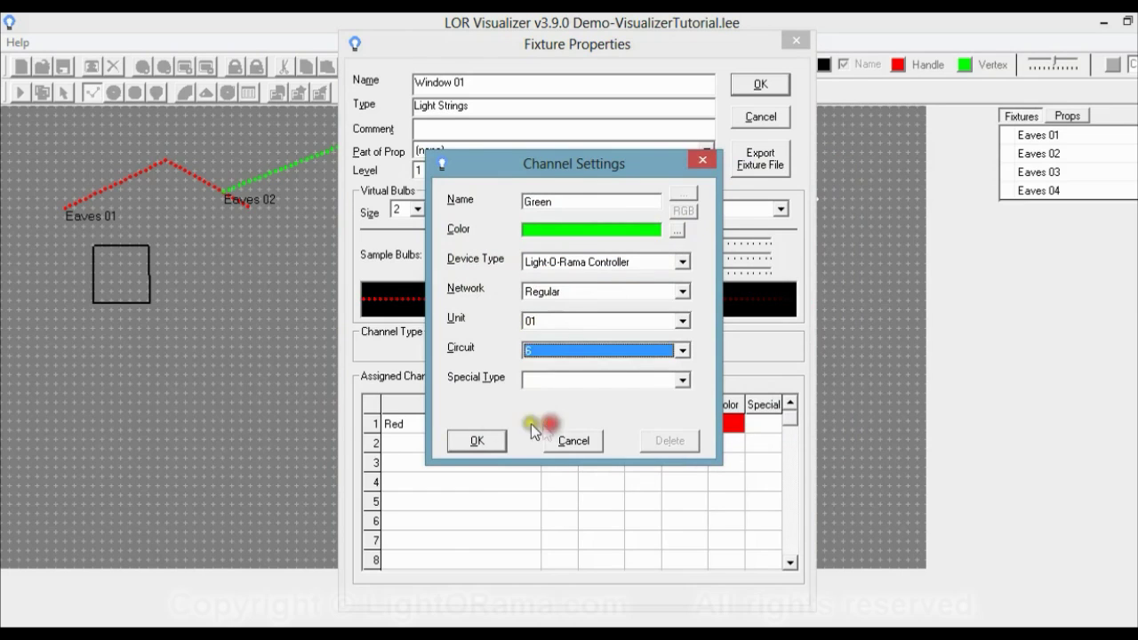
pyautogui.click(484, 439)
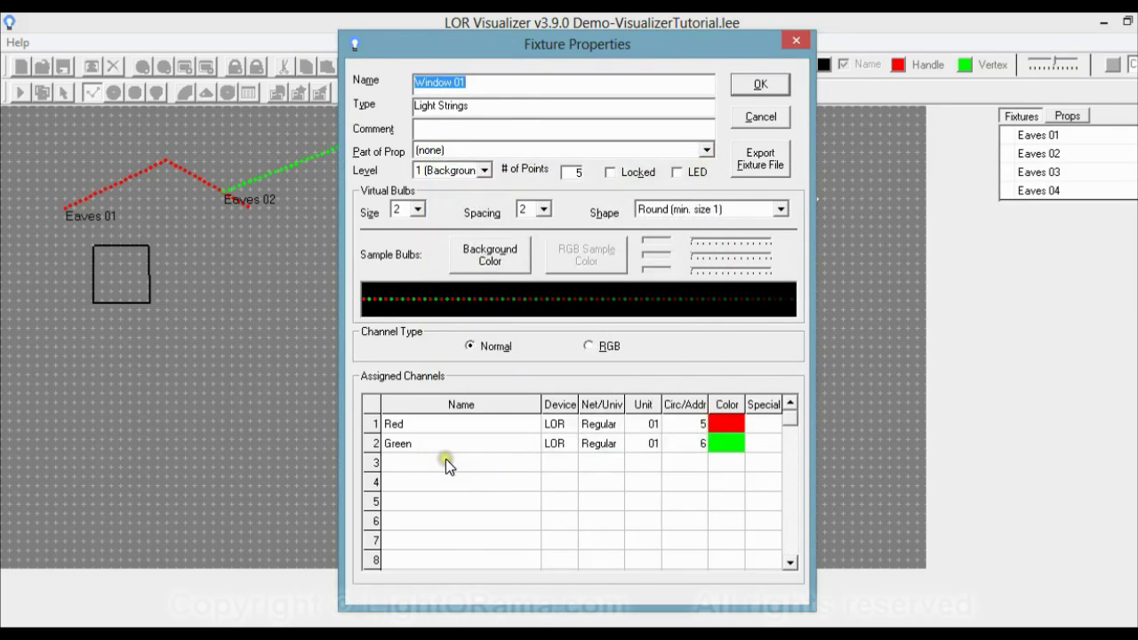
# - Add a third channel to Window 01 named Blue and give it the basic color blue
pyautogui.doubleClick(445, 460)
pyautogui.write('Blue')
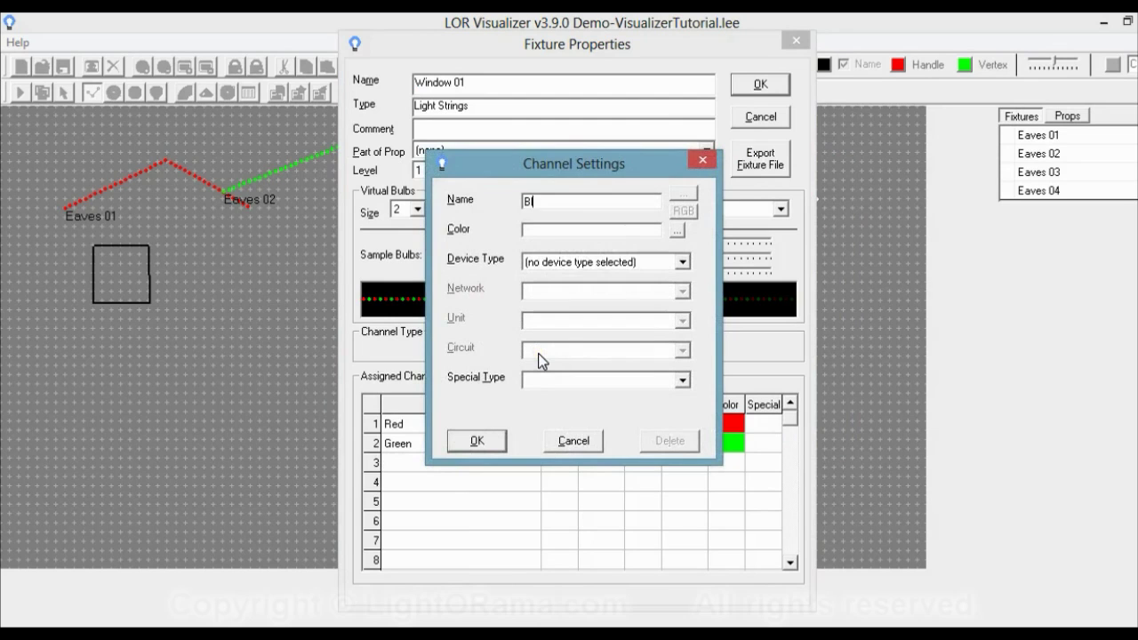
pyautogui.click(678, 231)
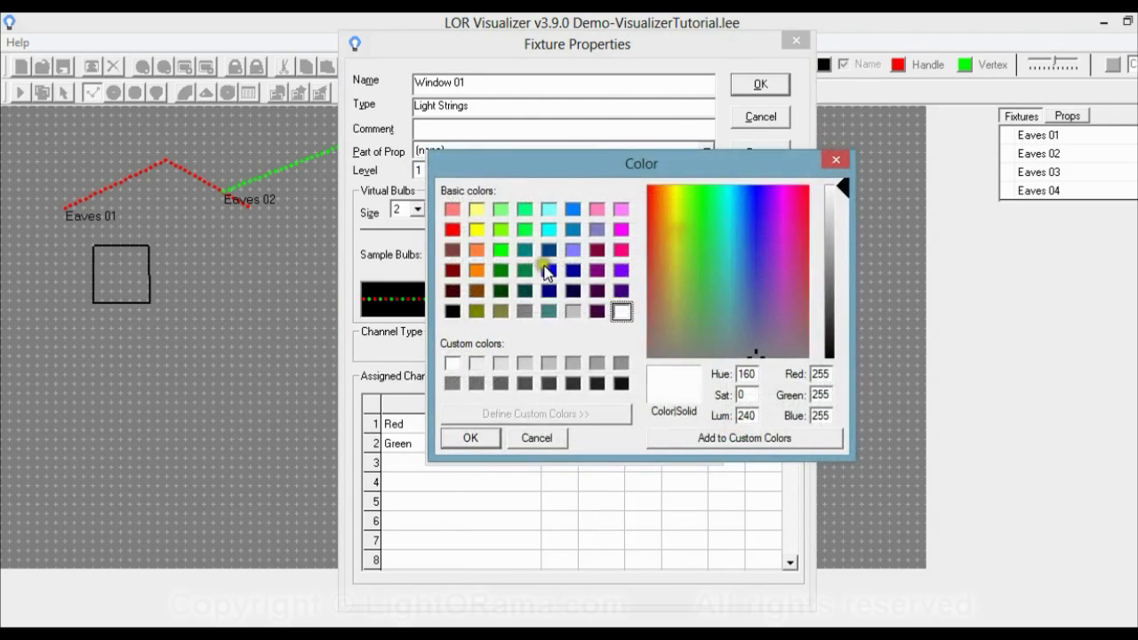
pyautogui.click(548, 269)
pyautogui.click(485, 438)
# - Assign Window 01's Blue channel to a Light-O-Rama Controller on the Regular network, unit 01, circuit 7
pyautogui.click(547, 261)
pyautogui.click(552, 289)
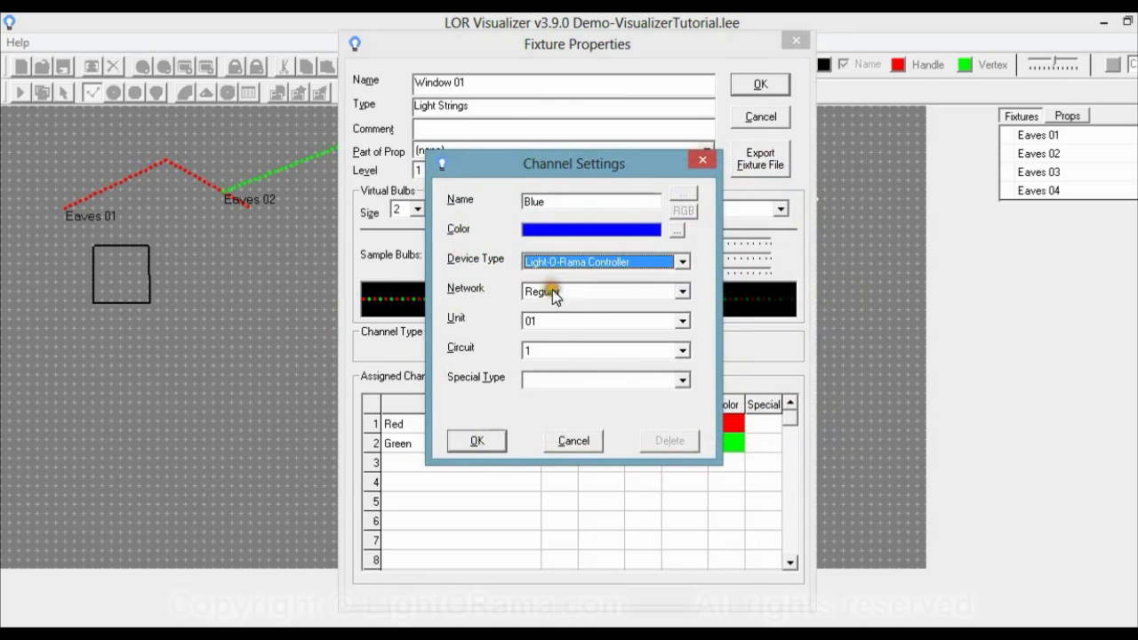
pyautogui.click(544, 357)
pyautogui.click(546, 439)
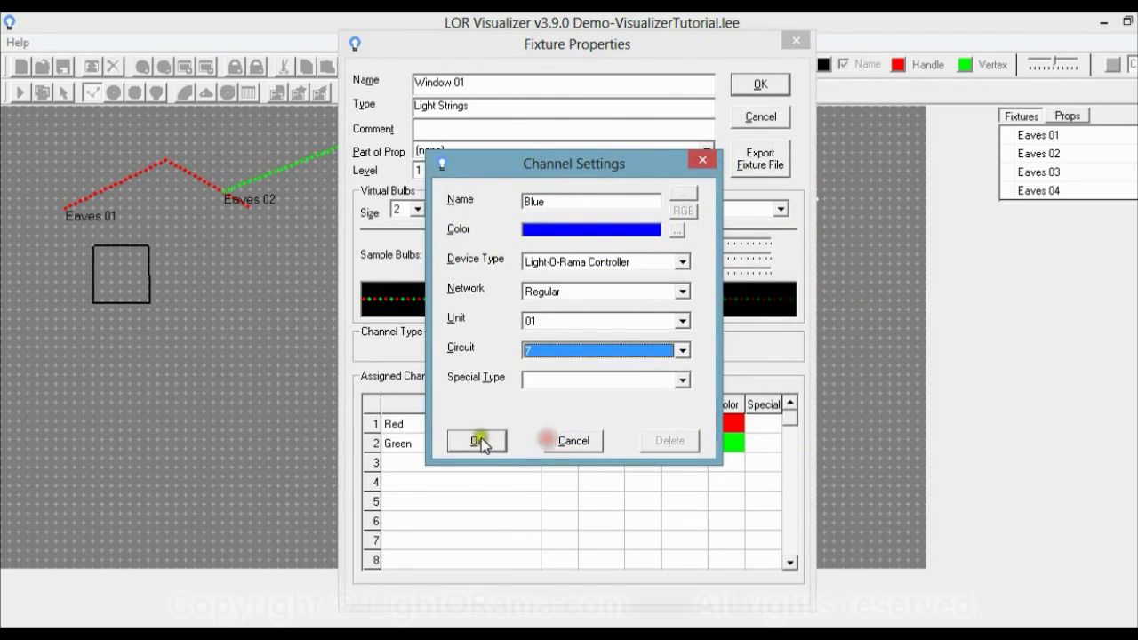
pyautogui.click(477, 441)
# - Add a fourth channel, White, to Window 01 on a Light-O-Rama Controller, Regular network, unit 01, circuit 8, and accept the fixture
pyautogui.doubleClick(469, 483)
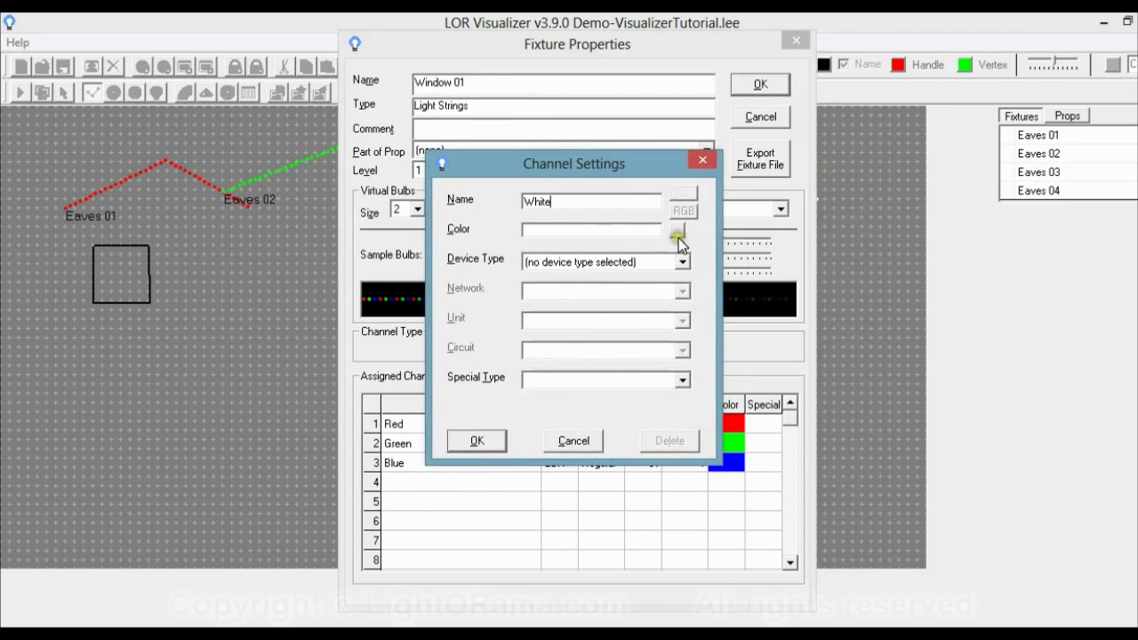
pyautogui.click(577, 261)
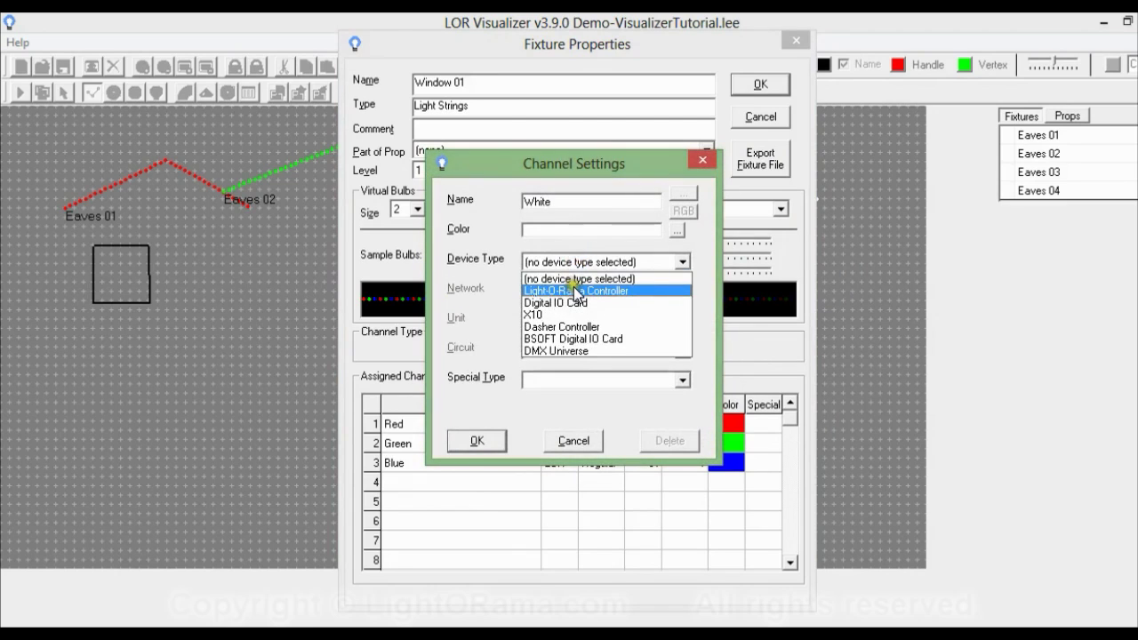
pyautogui.click(576, 290)
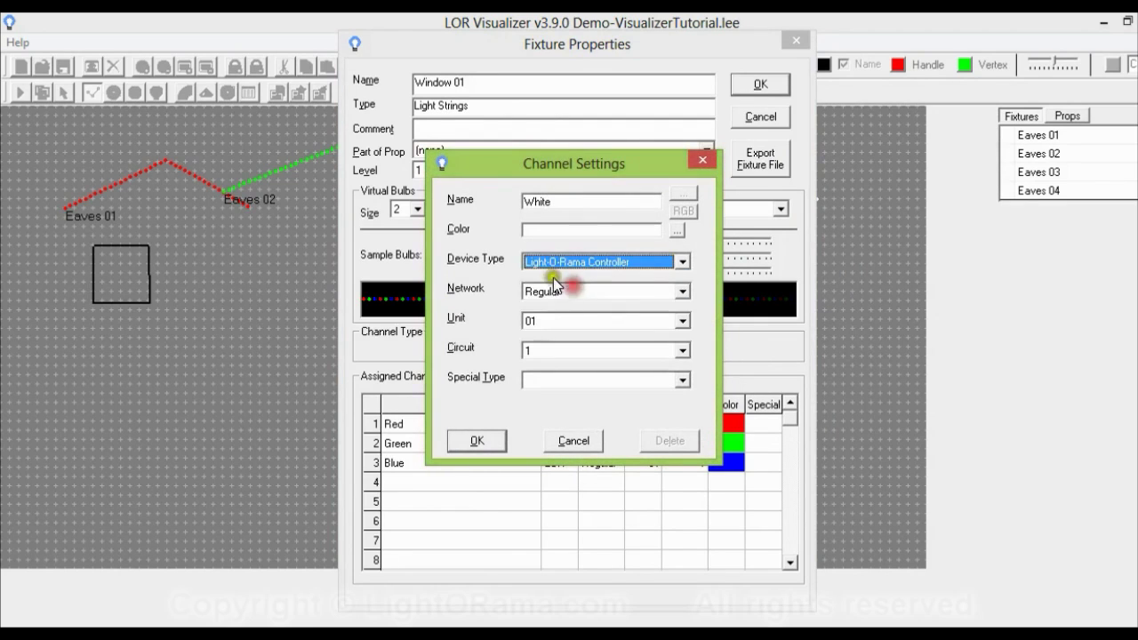
pyautogui.click(547, 353)
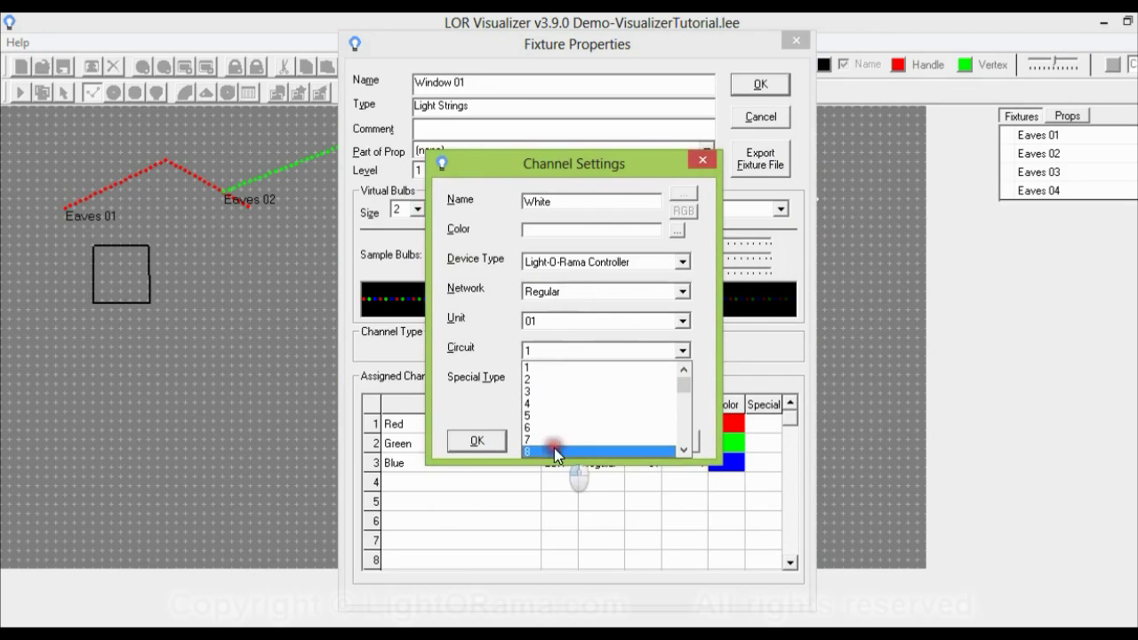
pyautogui.click(554, 448)
pyautogui.click(485, 439)
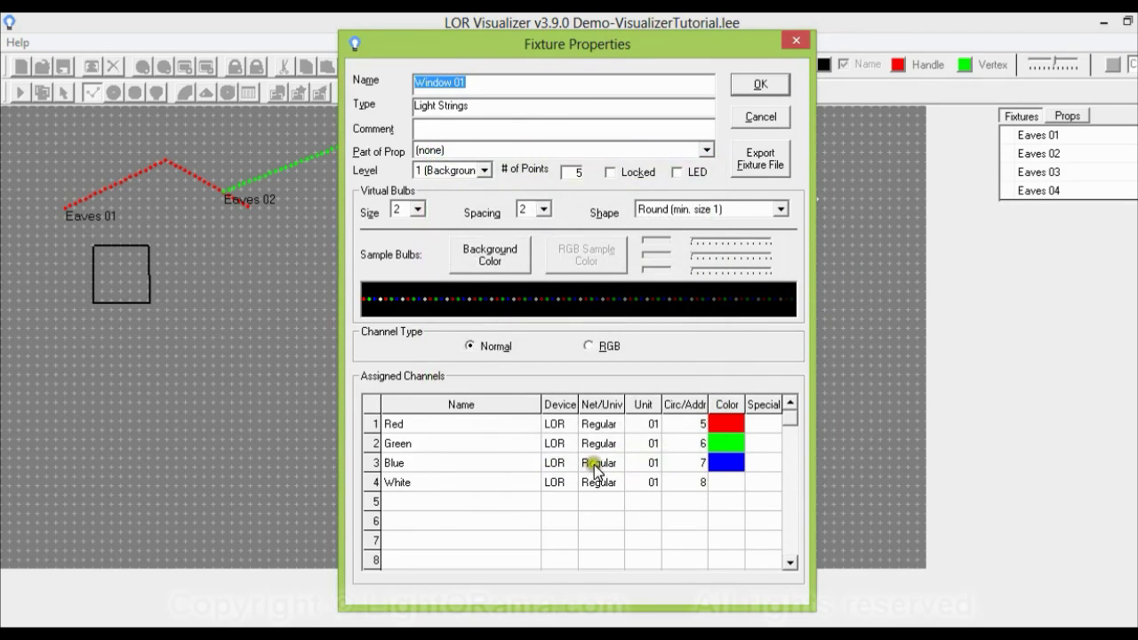
pyautogui.click(774, 83)
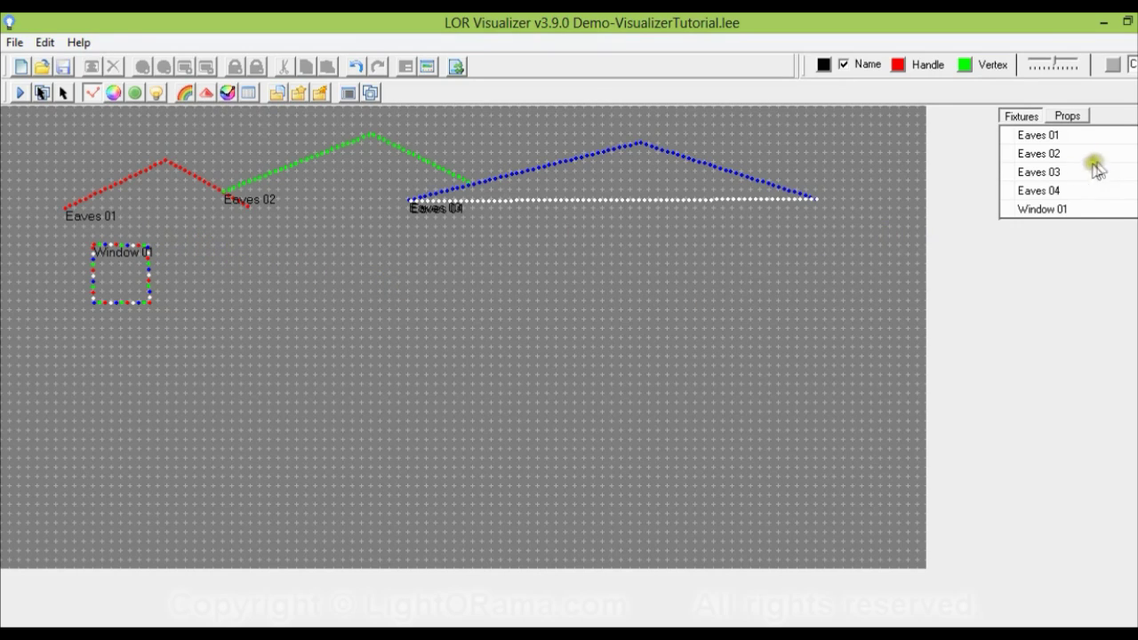
# - Duplicate the Window 01 fixture and place the copy level with the original, just to its right, then deselect it
pyautogui.click(1050, 214)
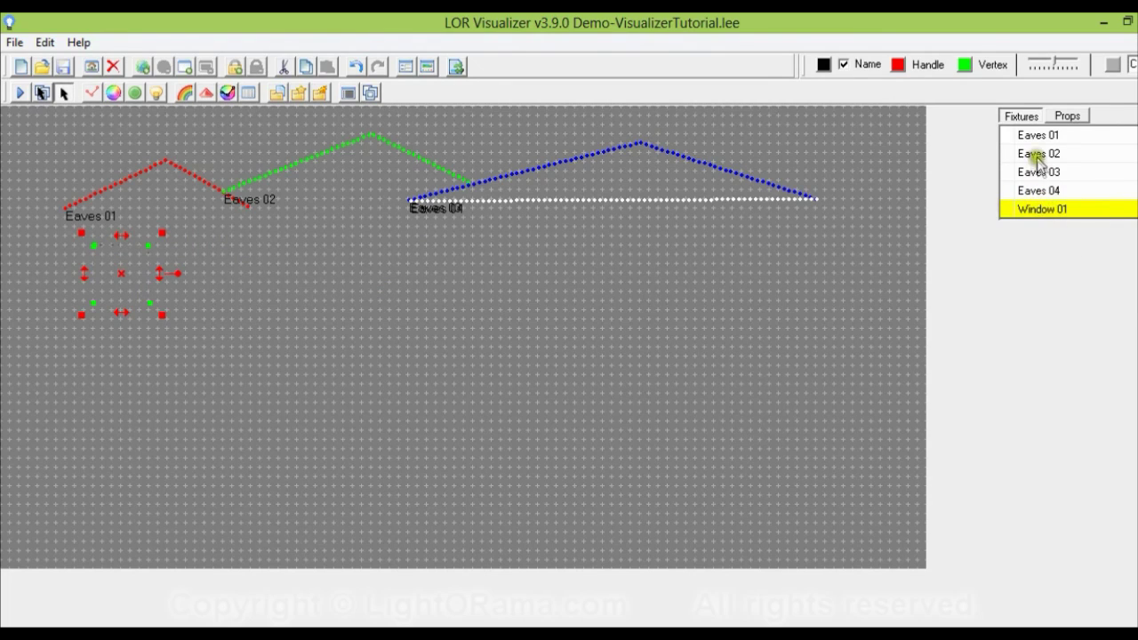
pyautogui.click(306, 68)
pyautogui.click(328, 69)
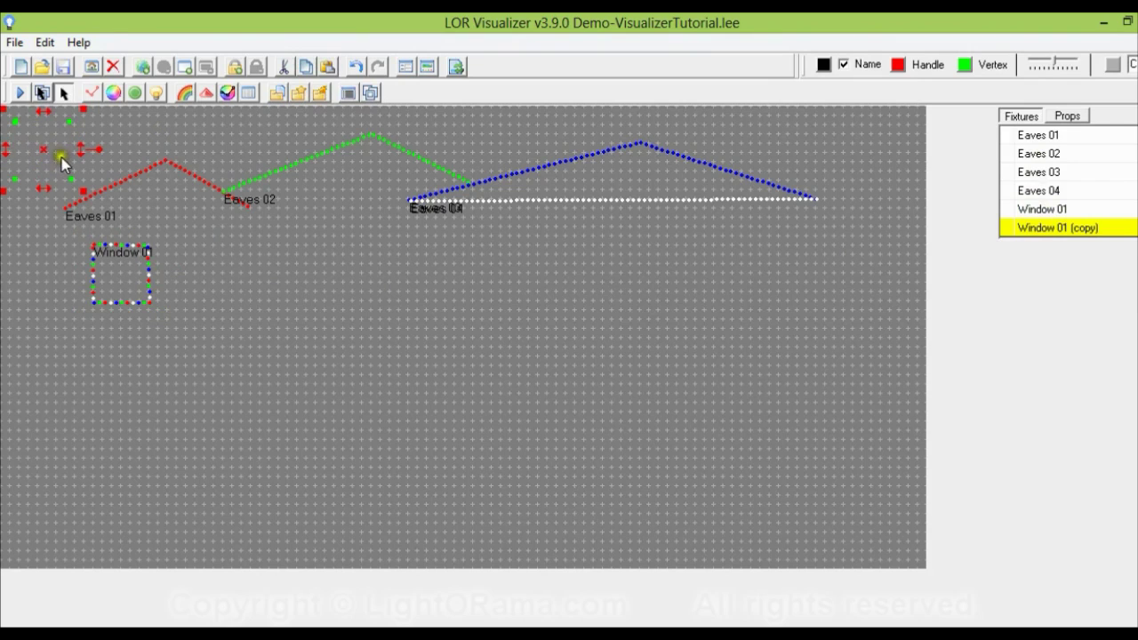
pyautogui.moveTo(42, 150); pyautogui.dragTo(203, 276)
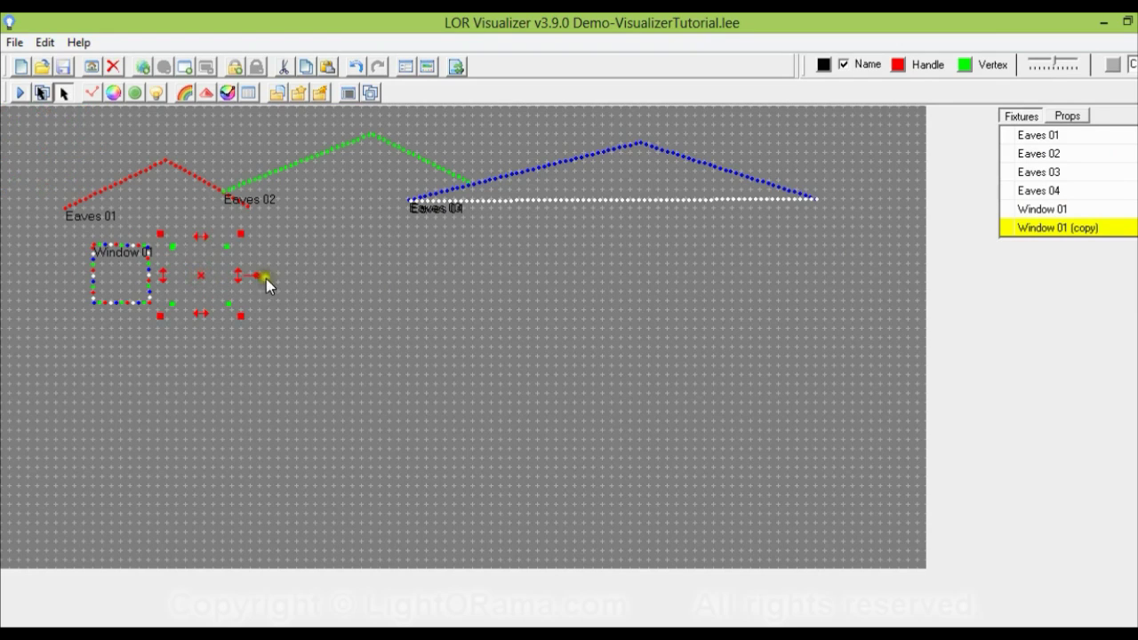
pyautogui.click(331, 309)
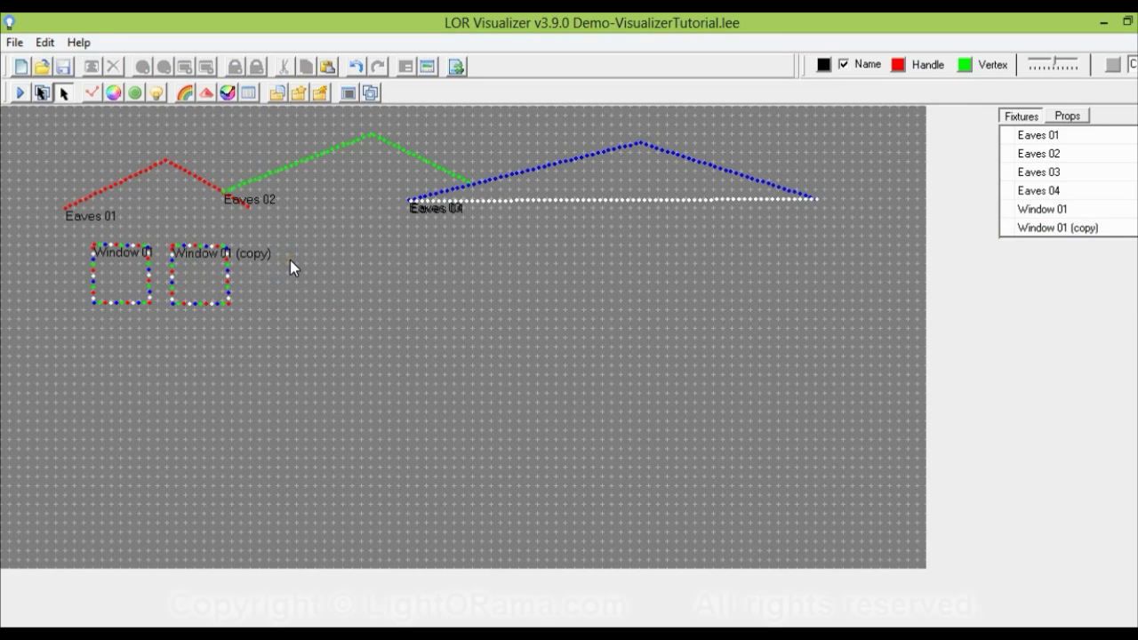
# - Open the properties of the copied window fixture and rename it Window 02
pyautogui.click(1057, 228)
pyautogui.doubleClick(1057, 228)
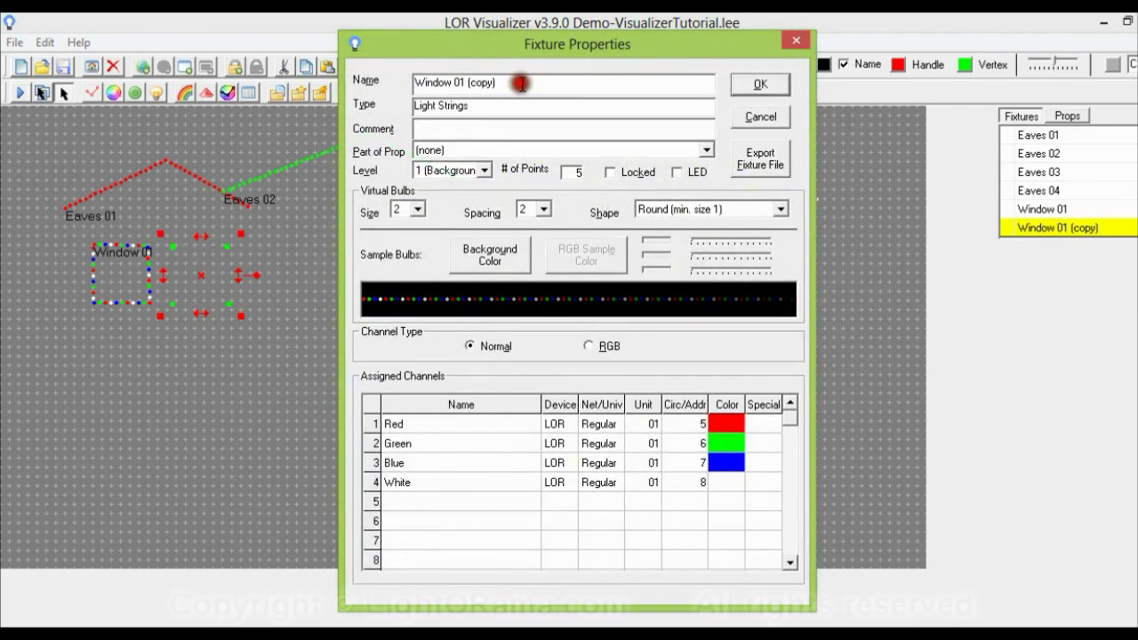
pyautogui.moveTo(523, 82); pyautogui.dragTo(460, 82)
pyautogui.write('2')
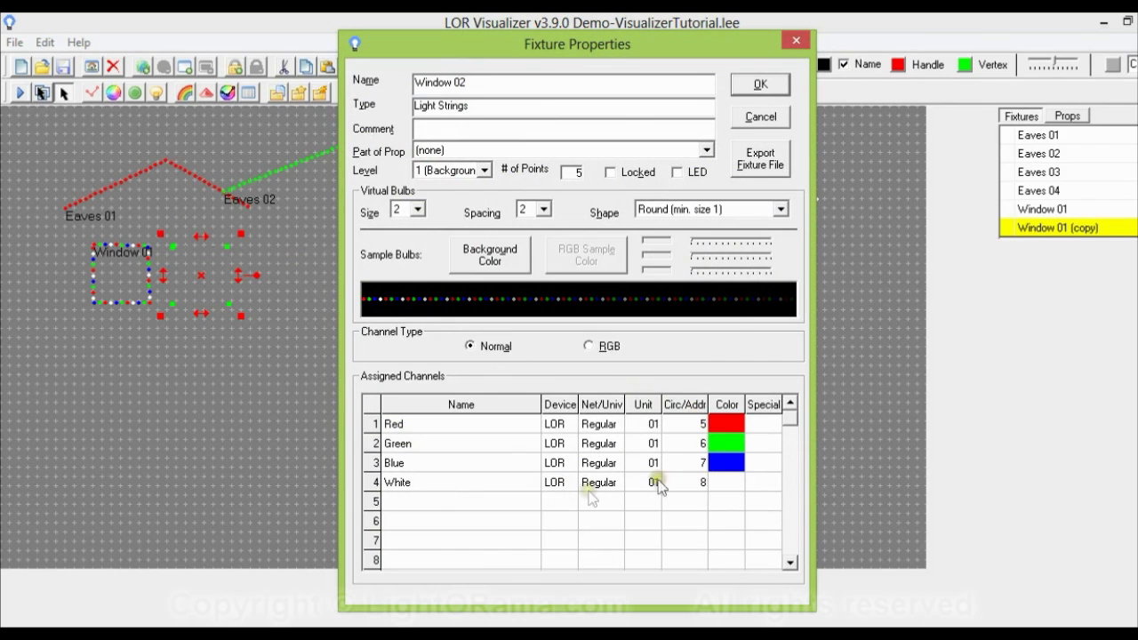
# - Set Window 02's Red channel to circuit 9 and its Green channel to circuit 10
pyautogui.doubleClick(699, 425)
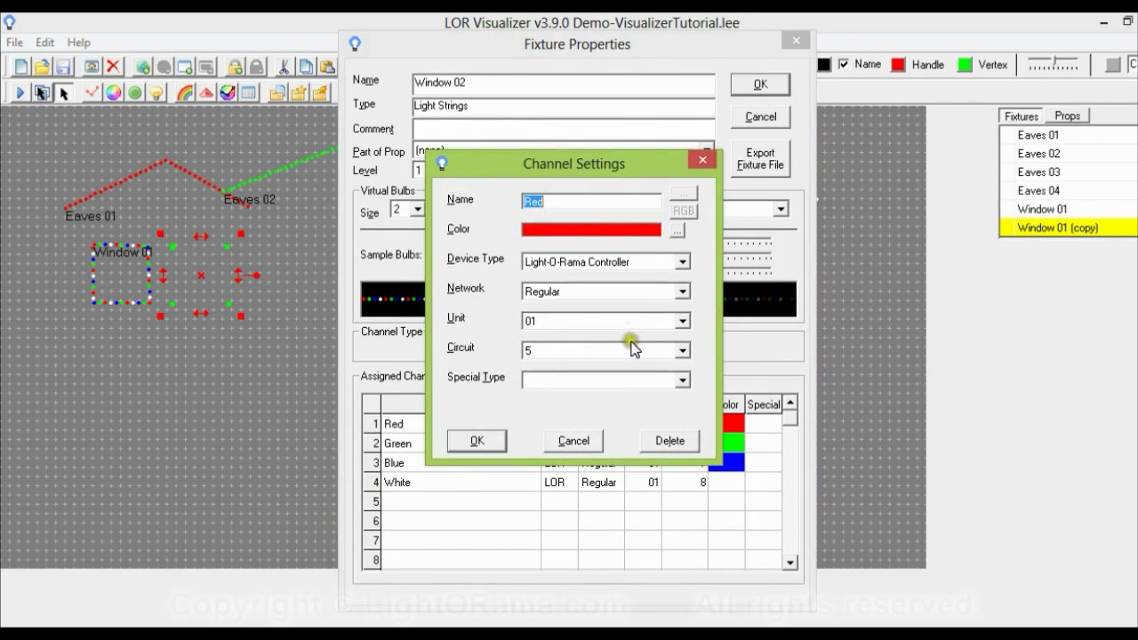
pyautogui.click(545, 353)
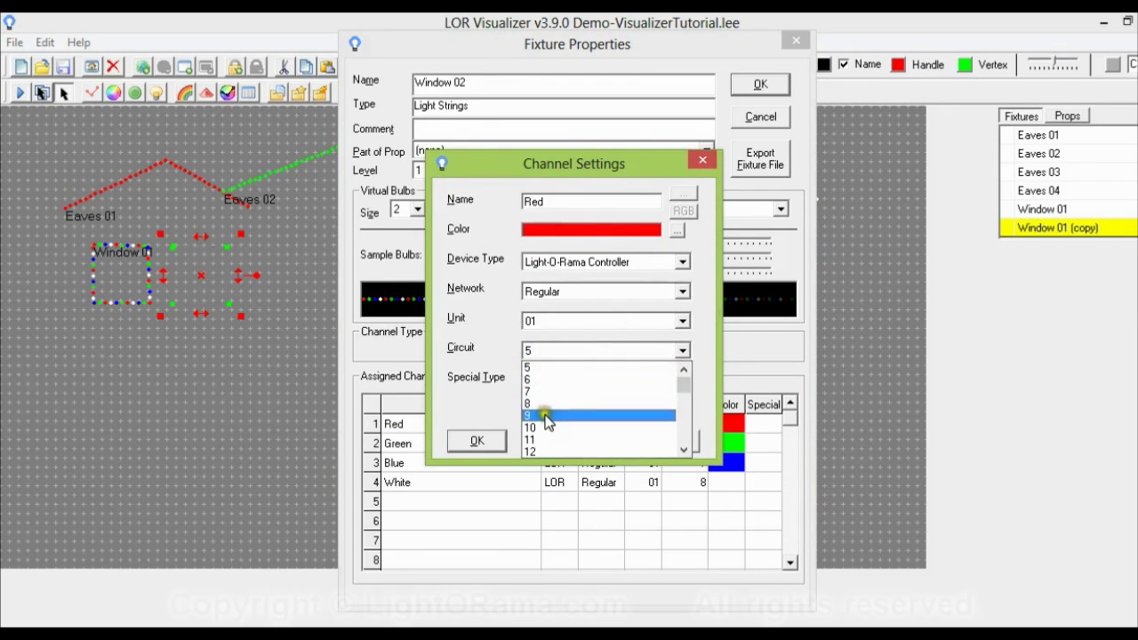
pyautogui.click(541, 412)
pyautogui.click(477, 441)
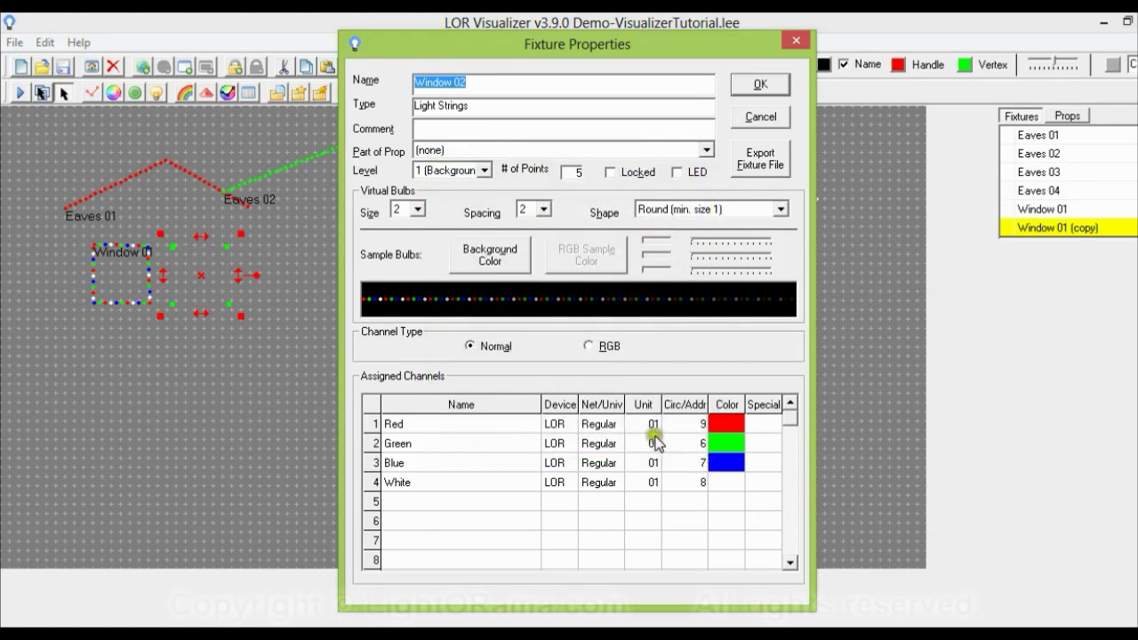
pyautogui.doubleClick(673, 442)
pyautogui.click(547, 350)
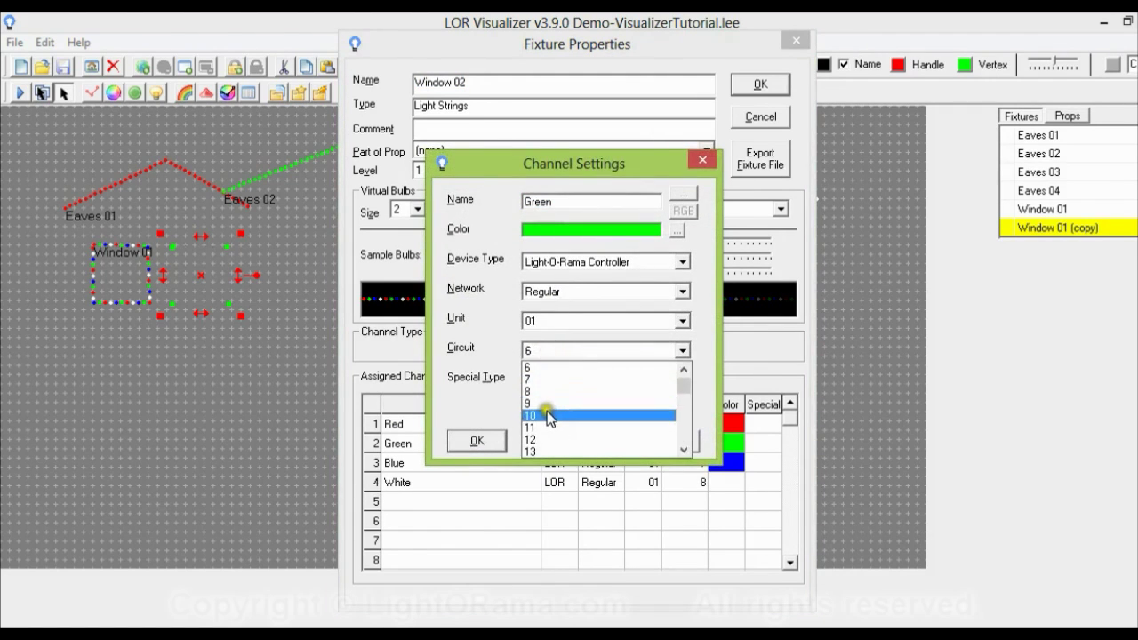
pyautogui.click(542, 409)
pyautogui.click(480, 439)
# - Set Window 02's Blue channel to circuit 11 and its White channel to circuit 12, and accept the fixture
pyautogui.doubleClick(673, 462)
pyautogui.click(552, 349)
pyautogui.click(541, 415)
pyautogui.click(478, 441)
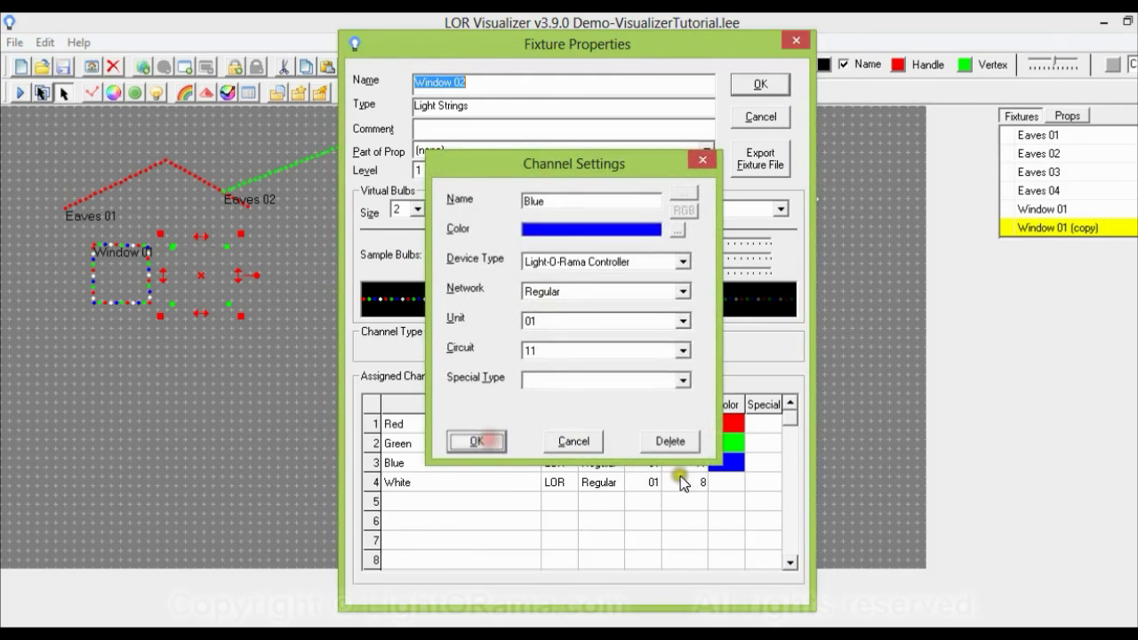
pyautogui.doubleClick(691, 482)
pyautogui.click(547, 350)
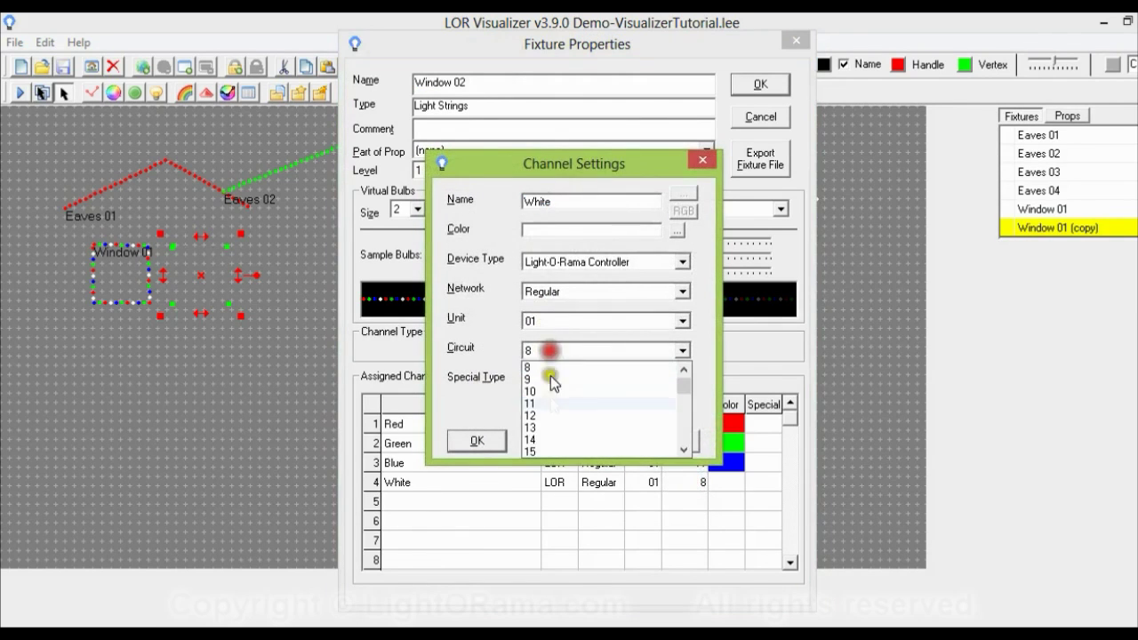
pyautogui.click(550, 414)
pyautogui.click(480, 440)
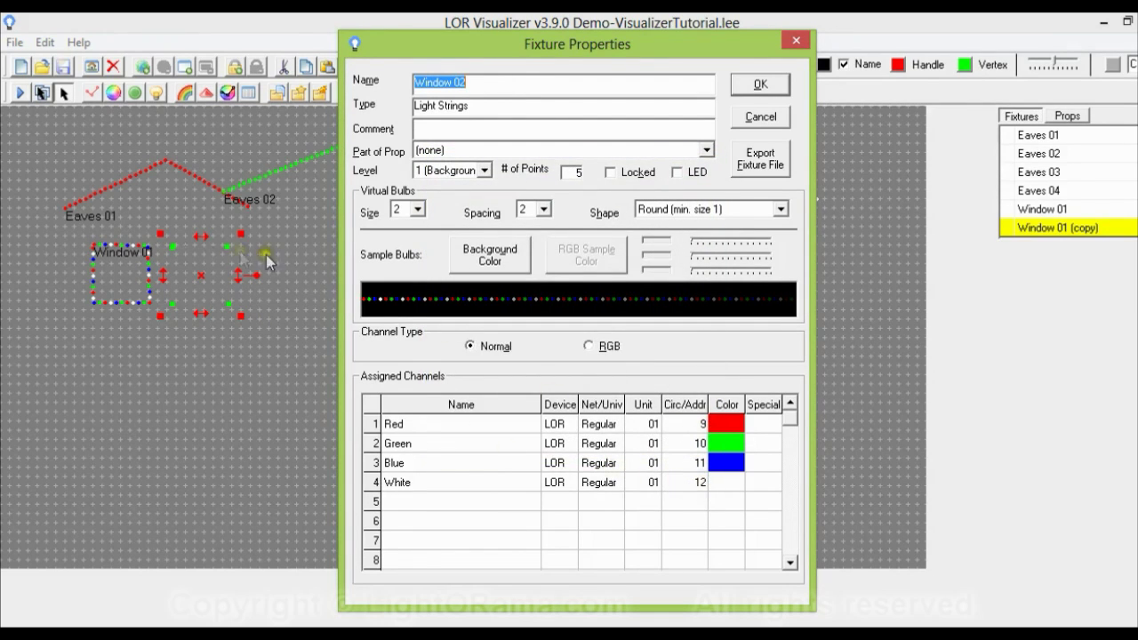
pyautogui.click(760, 83)
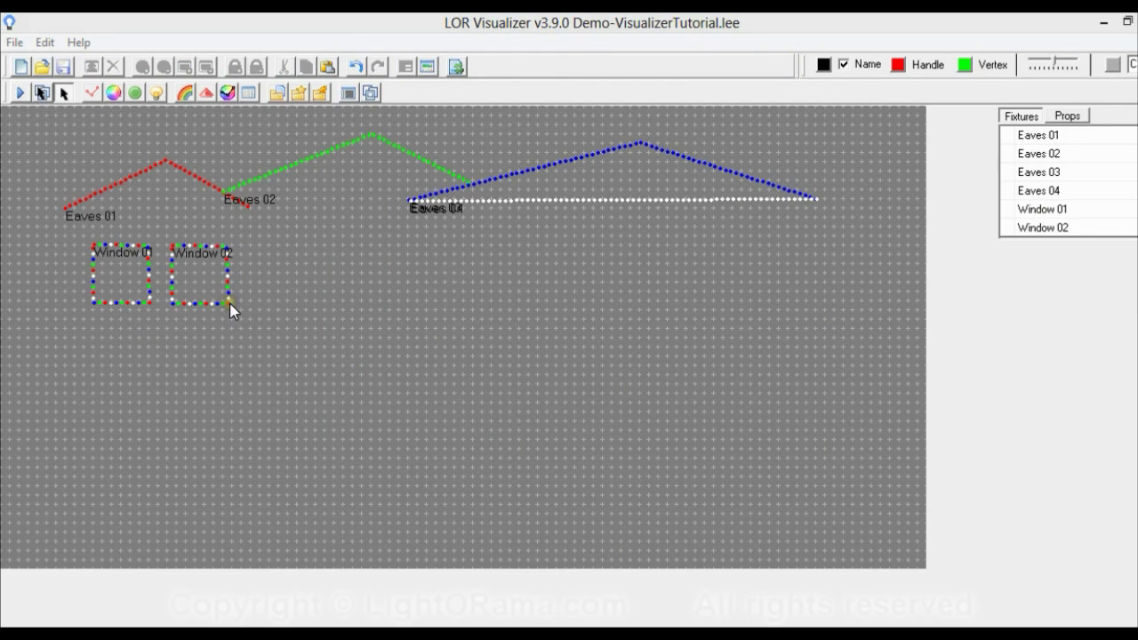
# - Draw a long, narrow light string with an open left end below the two windows as a new fixture named Bushes 01
pyautogui.moveTo(229, 304)
pyautogui.click(92, 92)
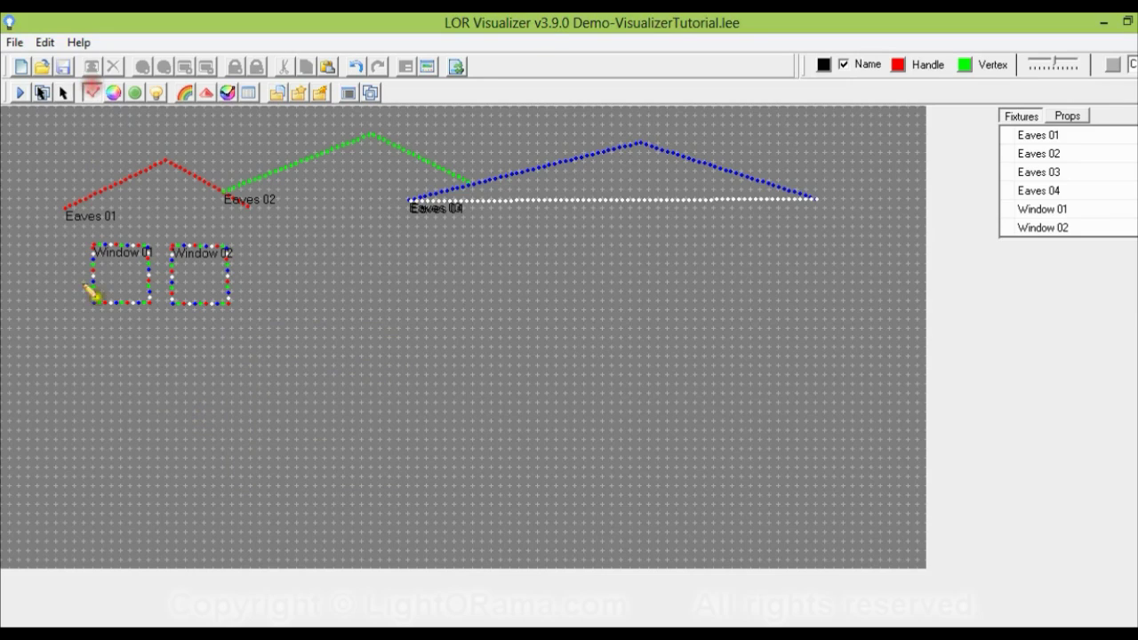
pyautogui.click(56, 315)
pyautogui.click(270, 319)
pyautogui.click(271, 345)
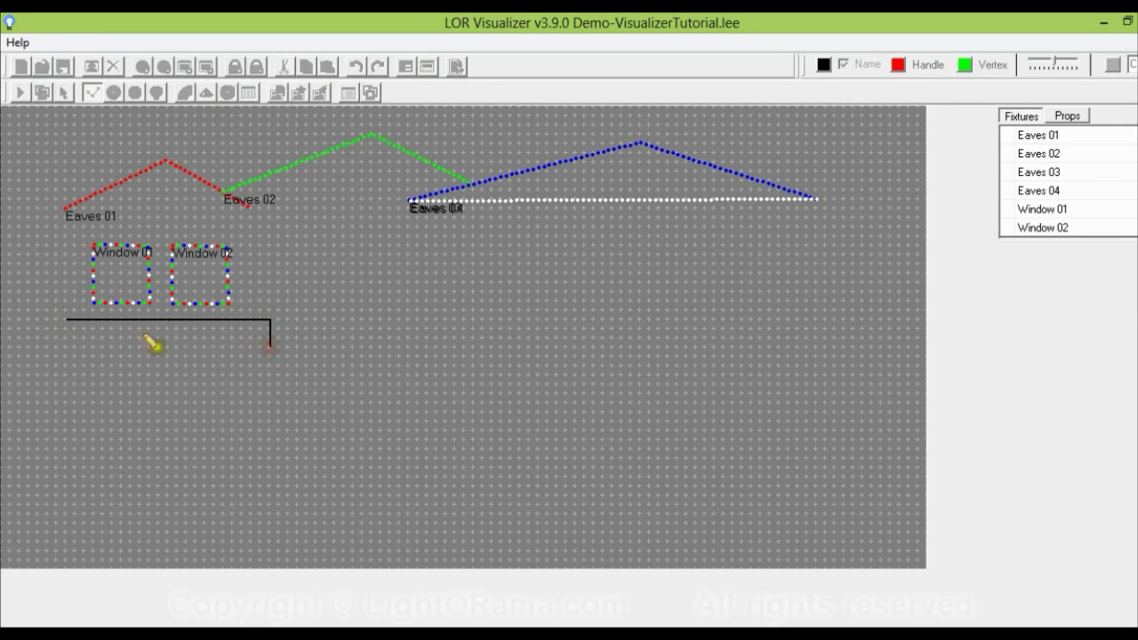
pyautogui.doubleClick(69, 347)
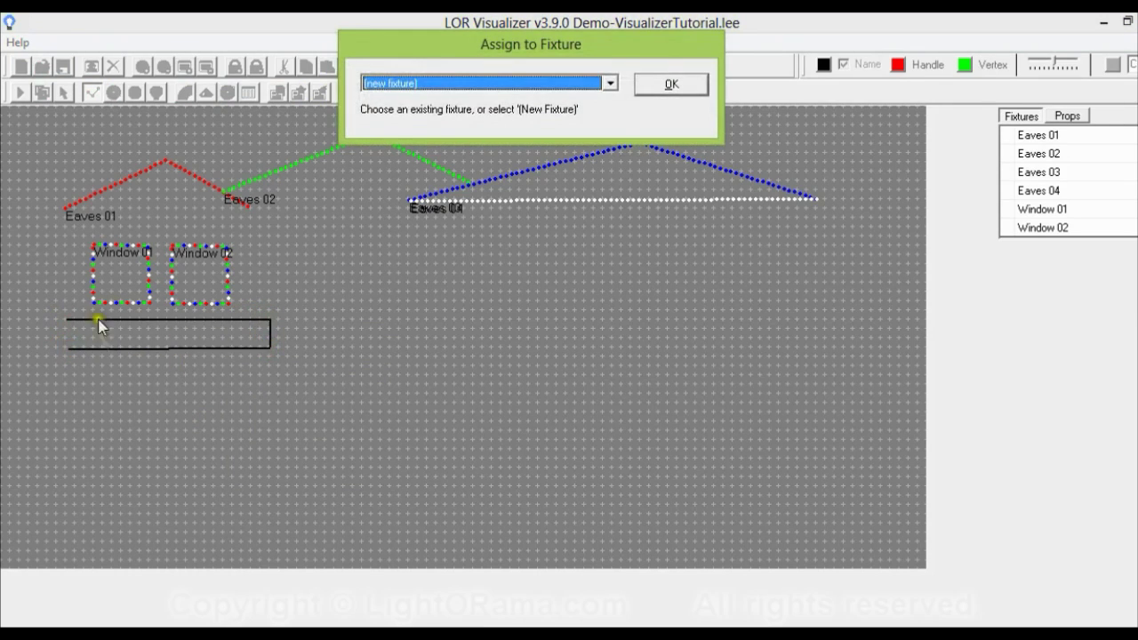
pyautogui.click(665, 84)
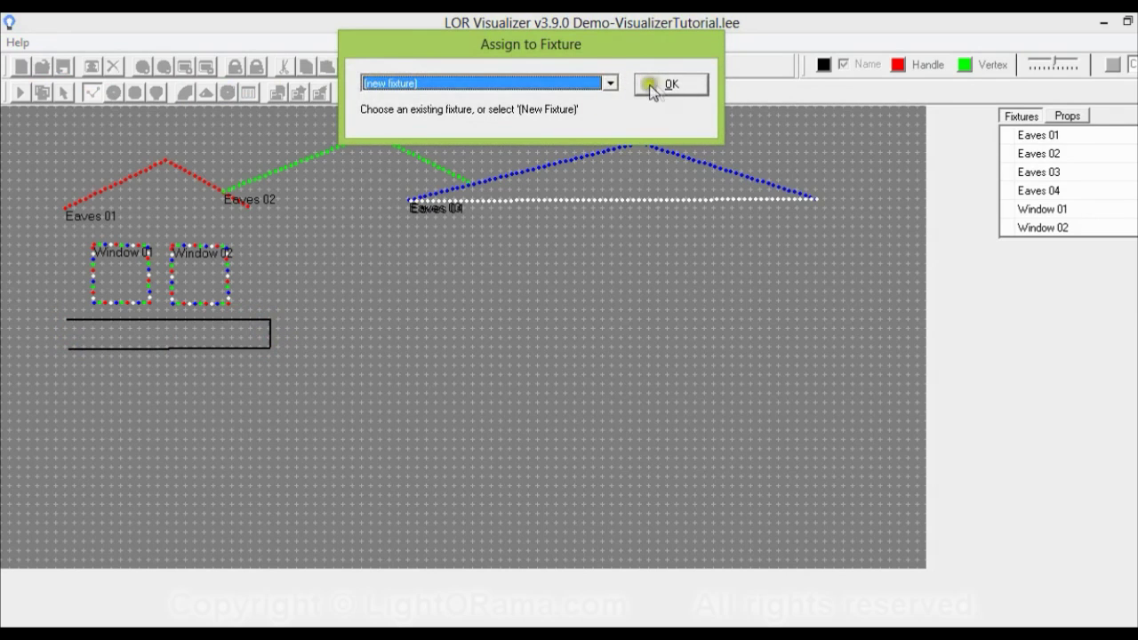
pyautogui.write('Bushes 01')
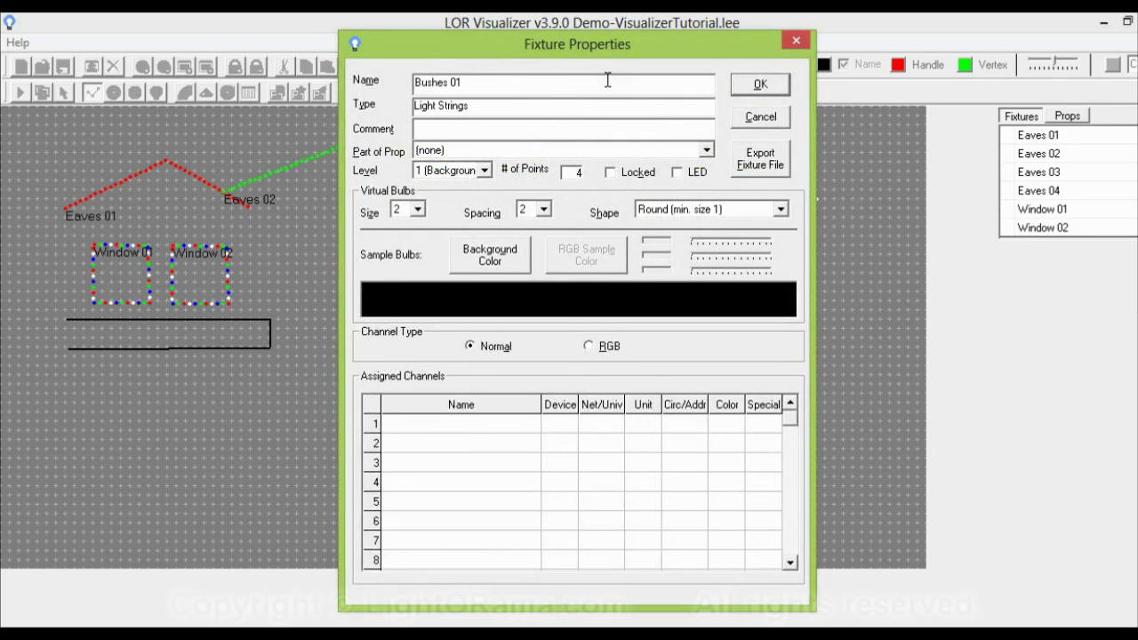
# - Add a channel named Multicolor to Bushes 01 with the special type Multi Color and 5 colors
pyautogui.doubleClick(480, 433)
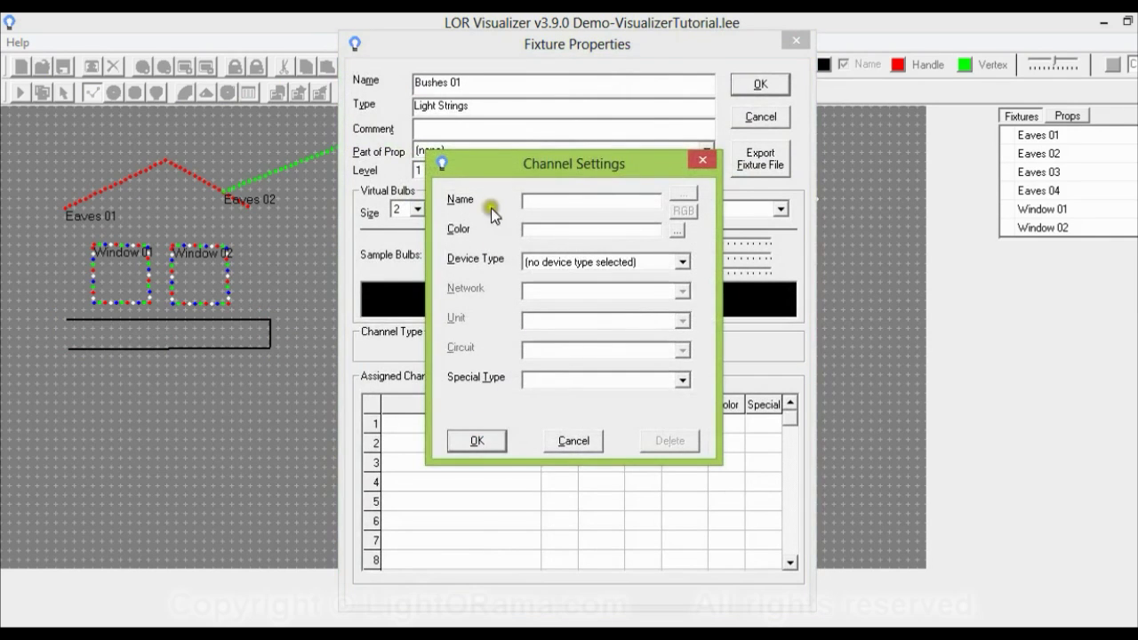
pyautogui.write('Mut')
pyautogui.click(677, 230)
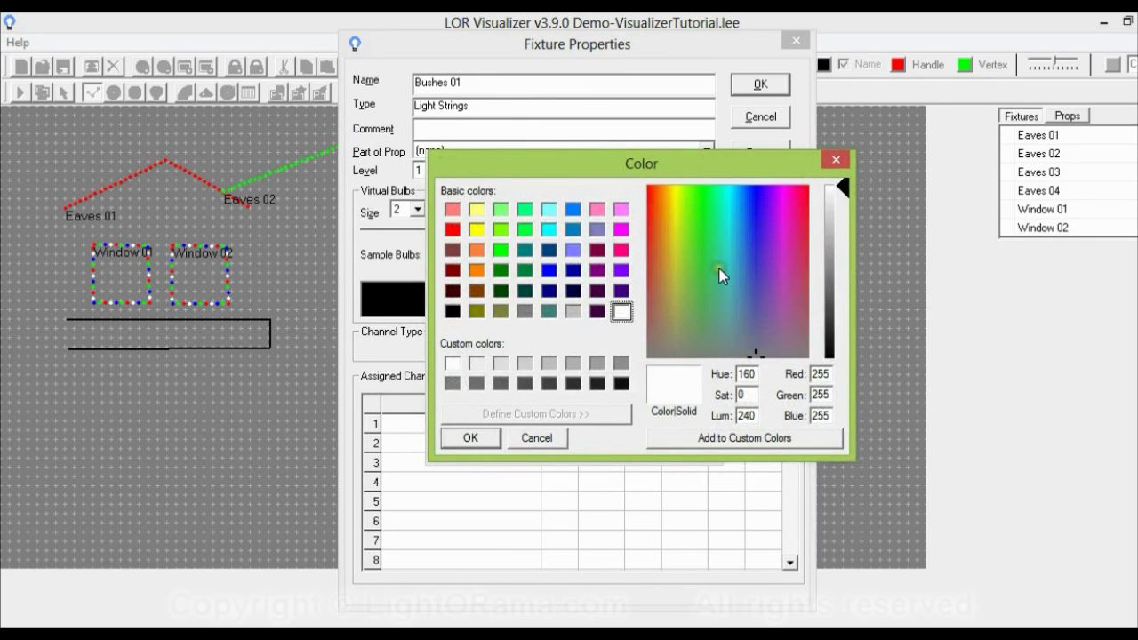
pyautogui.click(537, 438)
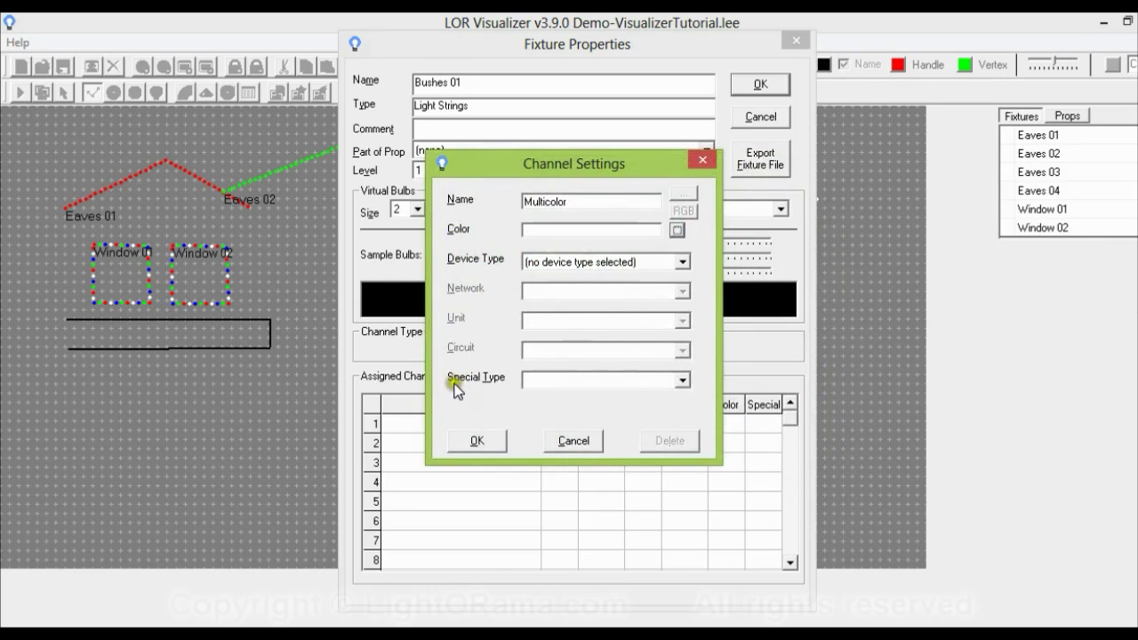
pyautogui.click(665, 382)
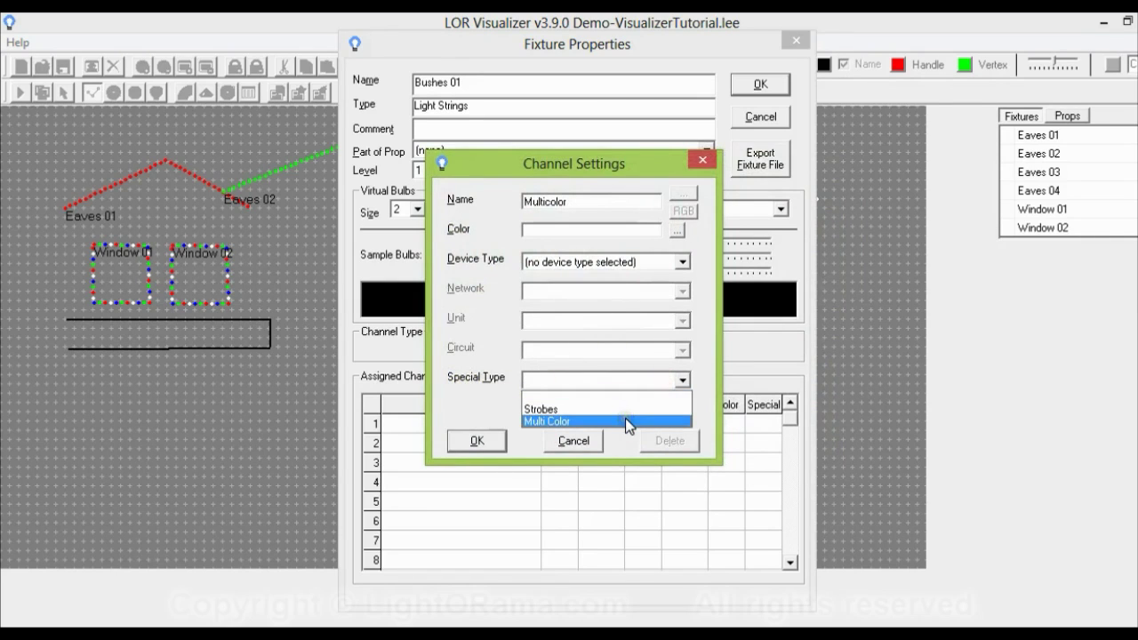
pyautogui.click(626, 420)
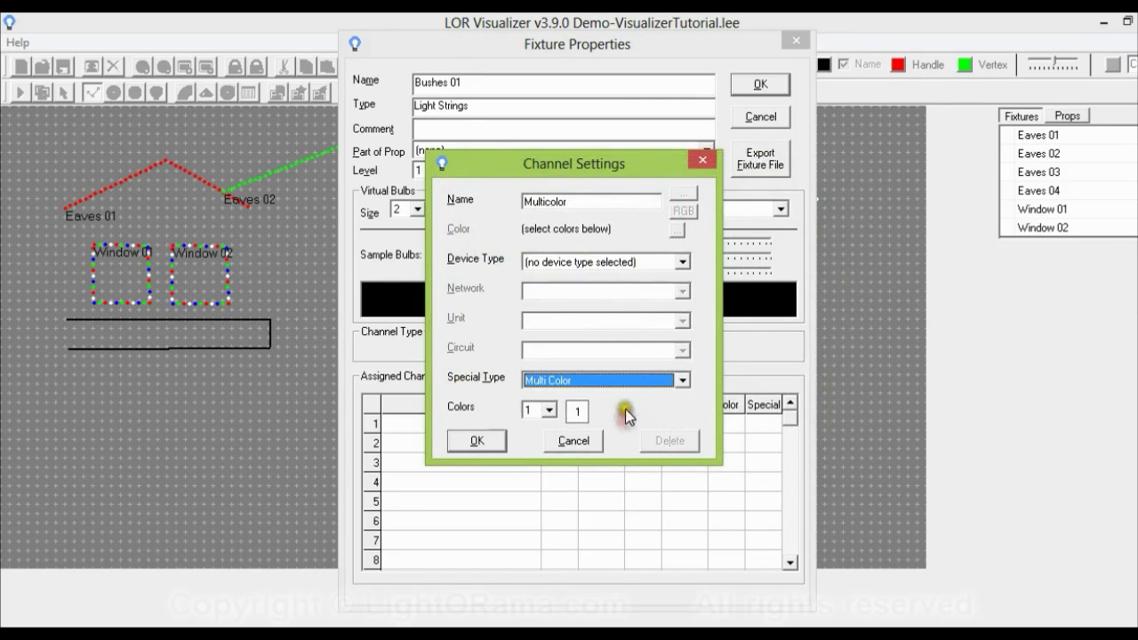
pyautogui.click(547, 411)
pyautogui.click(547, 479)
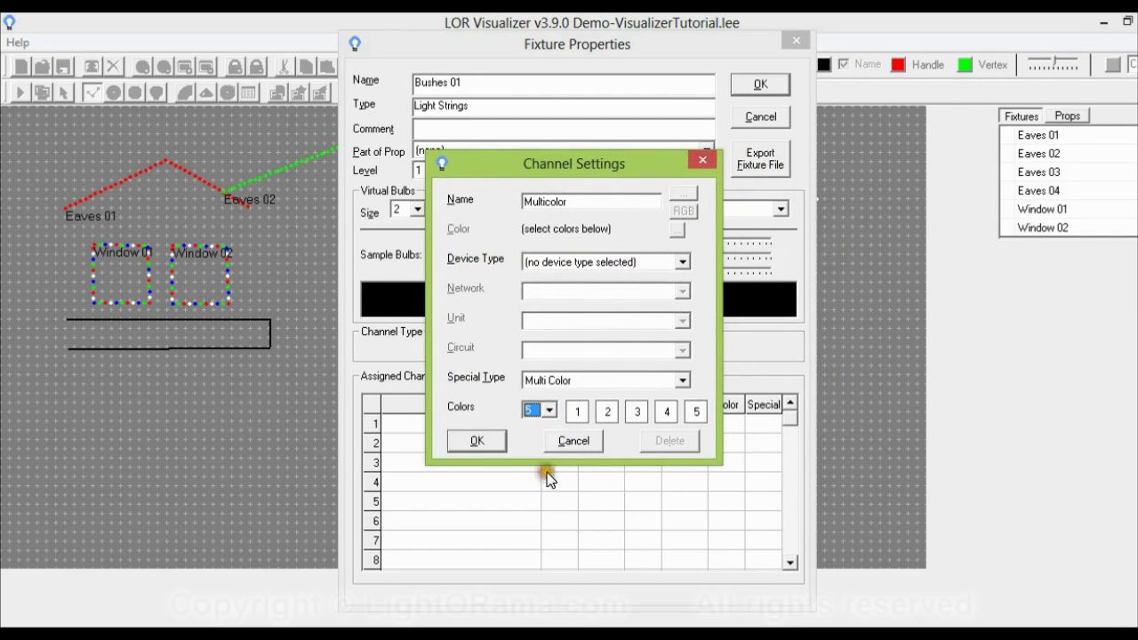
# - Set the Multicolor channel's colors 1, 2 and 3 to red, green and yellow
pyautogui.click(577, 411)
pyautogui.click(578, 412)
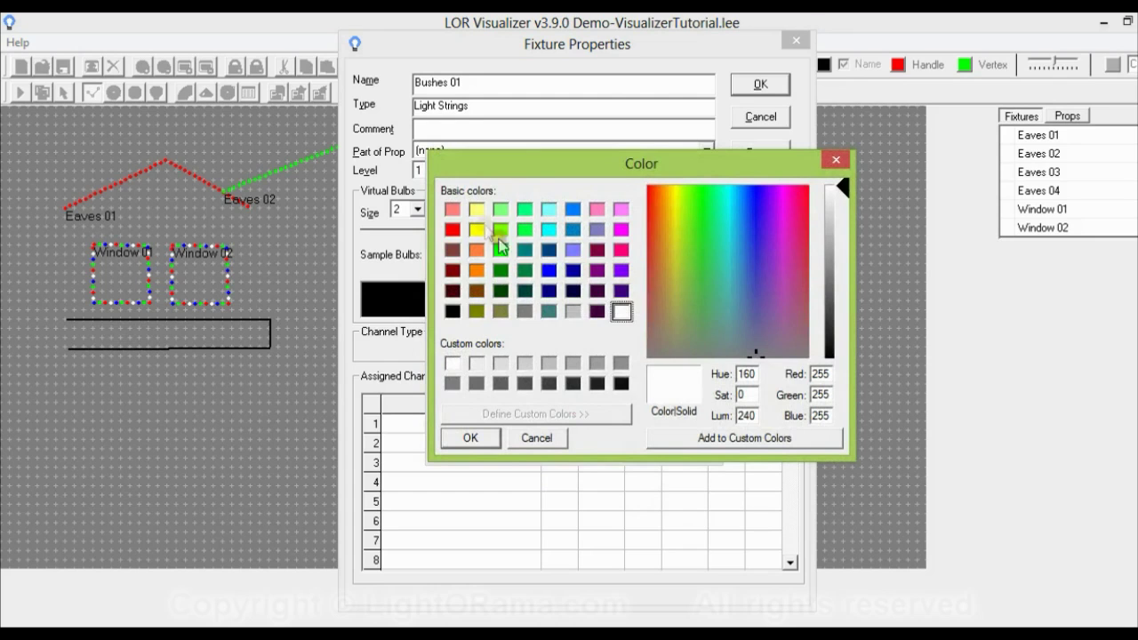
pyautogui.click(453, 230)
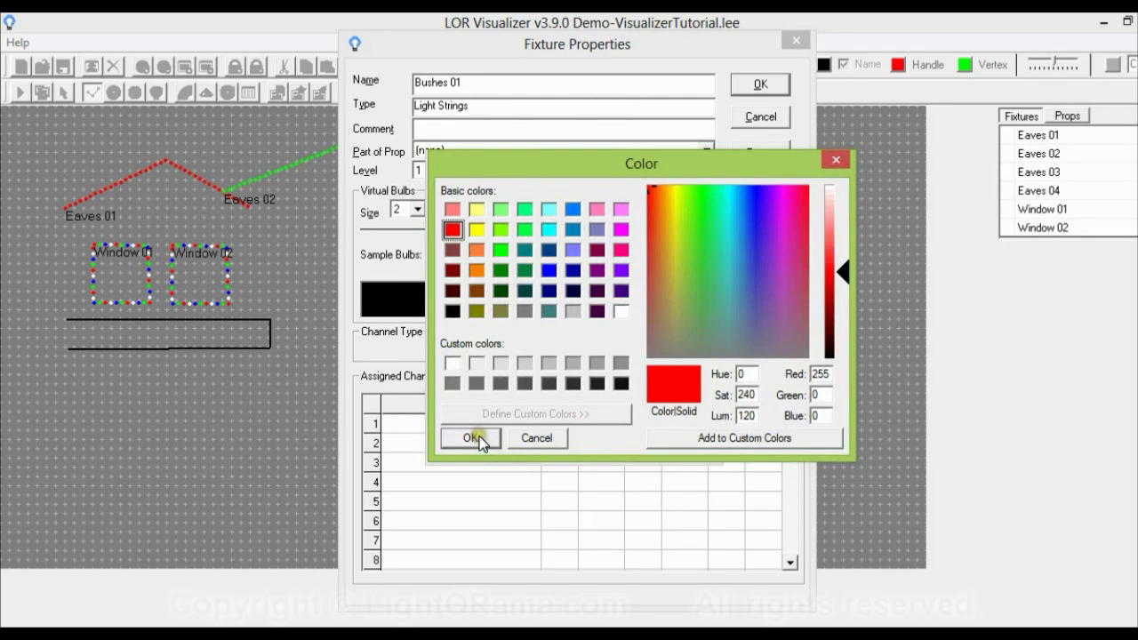
pyautogui.click(473, 438)
pyautogui.click(610, 414)
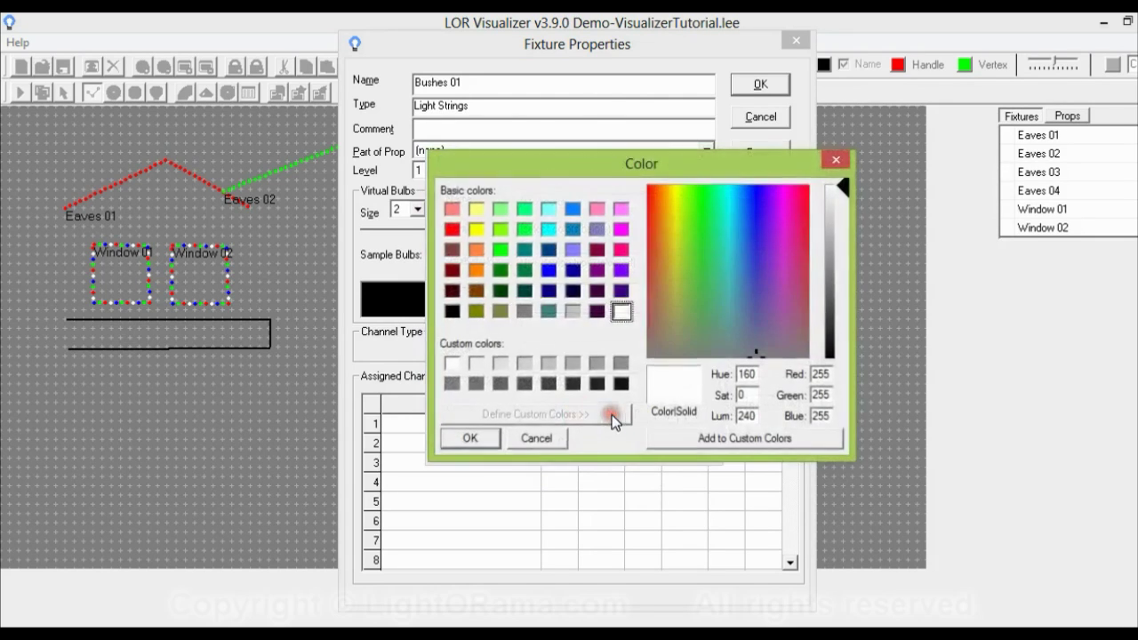
pyautogui.click(500, 250)
pyautogui.click(493, 436)
pyautogui.click(643, 414)
pyautogui.click(477, 230)
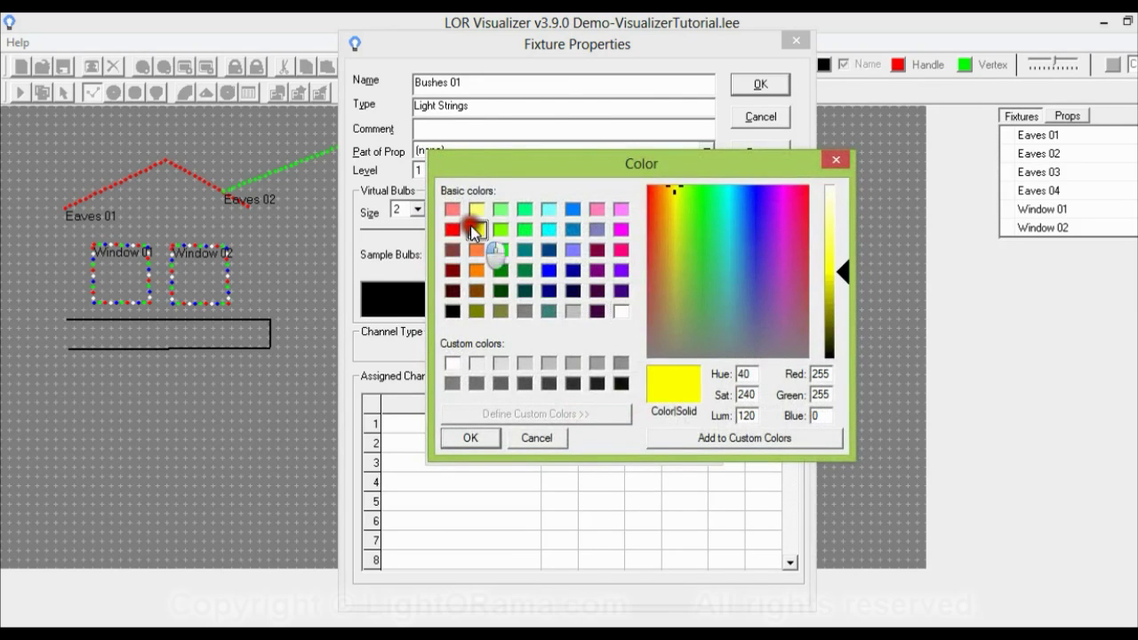
pyautogui.click(475, 438)
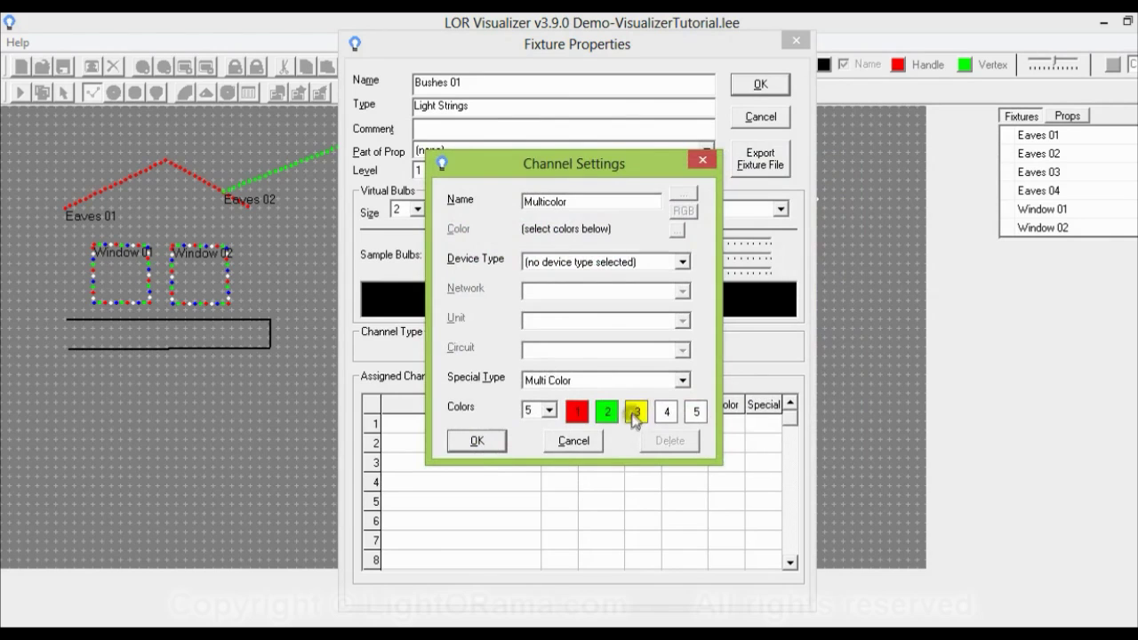
# - Set the Multicolor channel's color 4 to orange and color 5 to purple, and accept the channel settings
pyautogui.click(666, 412)
pyautogui.click(477, 271)
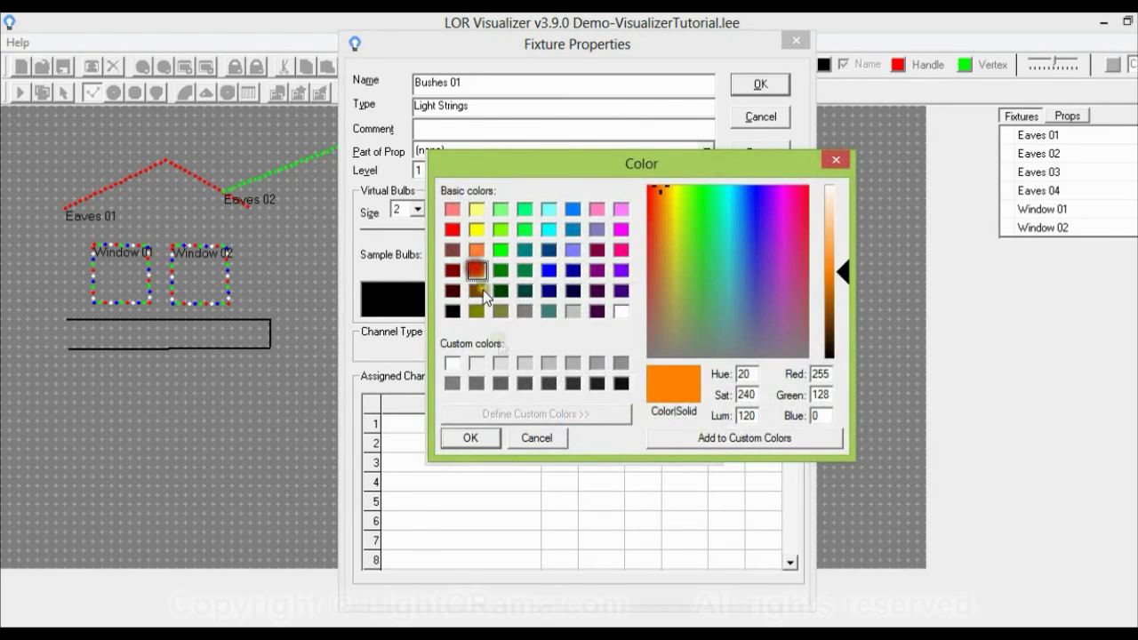
pyautogui.click(476, 437)
pyautogui.click(699, 411)
pyautogui.click(621, 270)
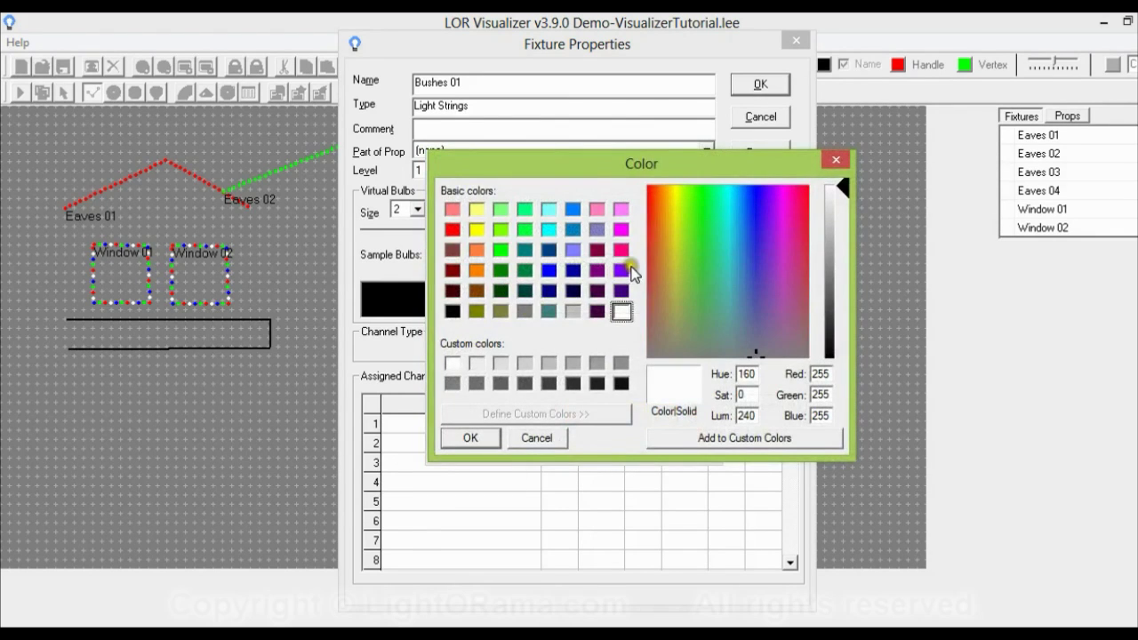
pyautogui.click(481, 440)
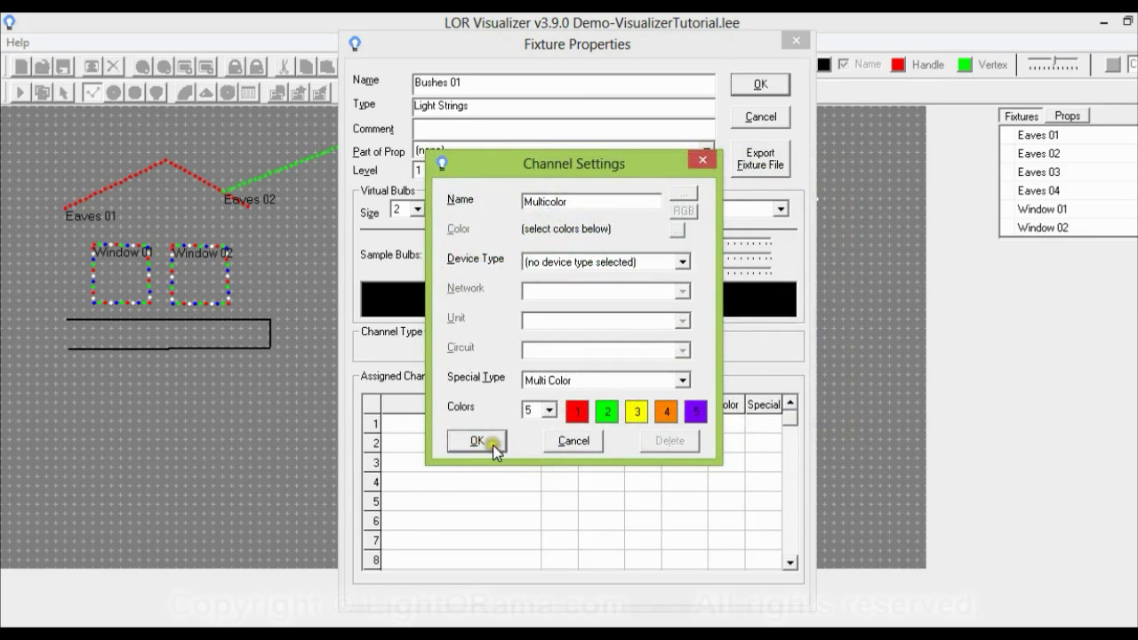
pyautogui.click(491, 442)
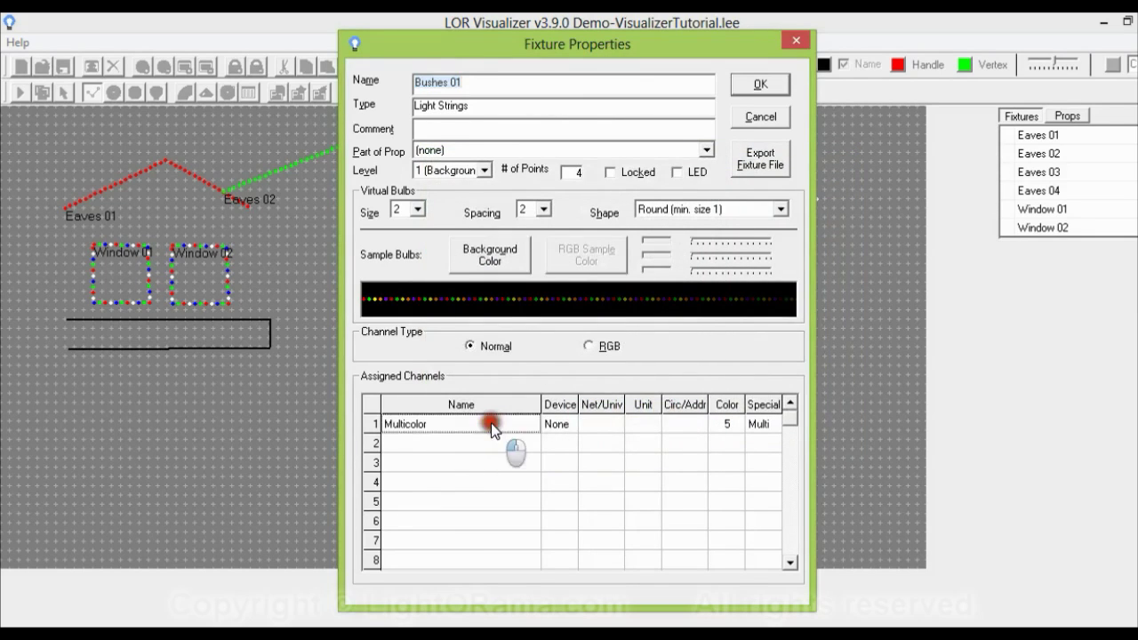
# - Assign the Multicolor channel to a Light-O-Rama Controller on the Regular network, unit 01, circuit 13, and accept the Bushes 01 fixture
pyautogui.doubleClick(491, 425)
pyautogui.click(595, 259)
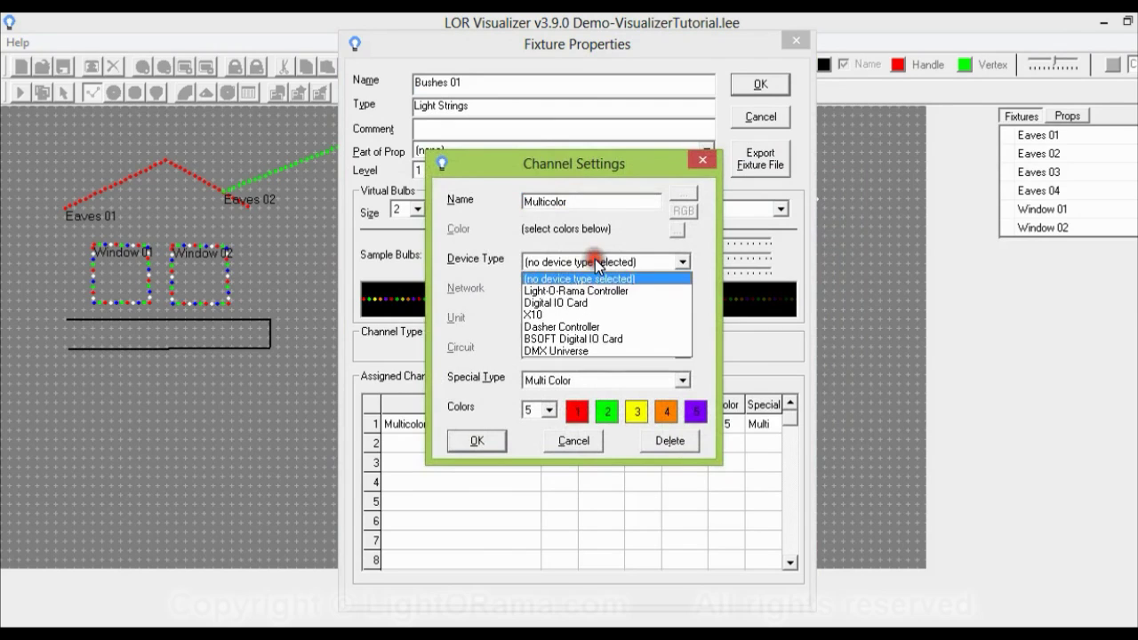
pyautogui.click(600, 285)
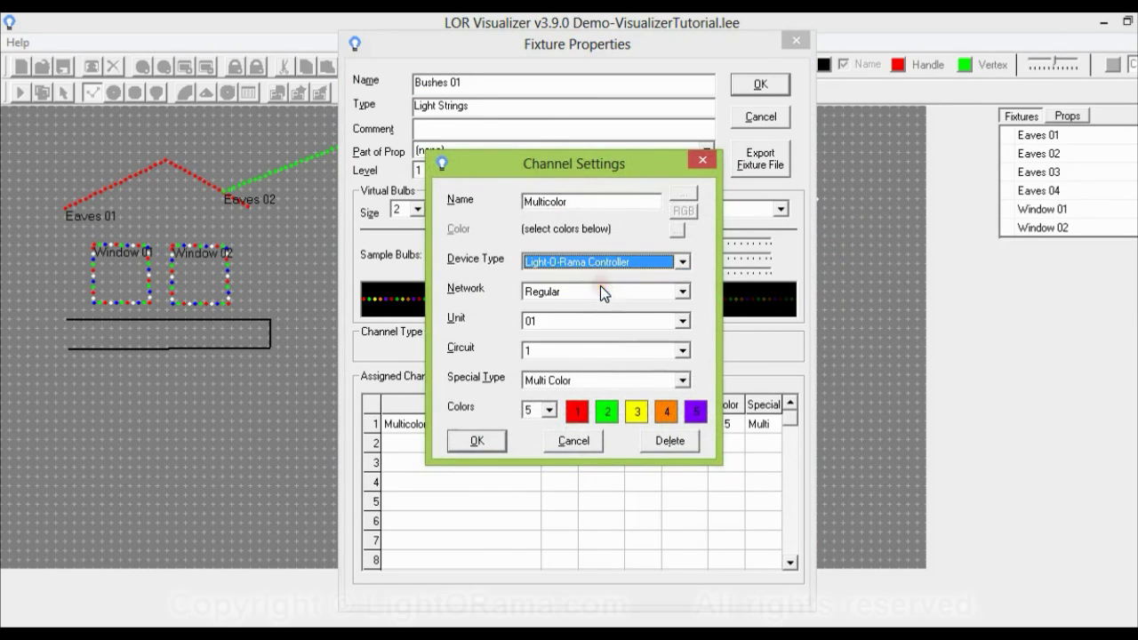
pyautogui.click(551, 348)
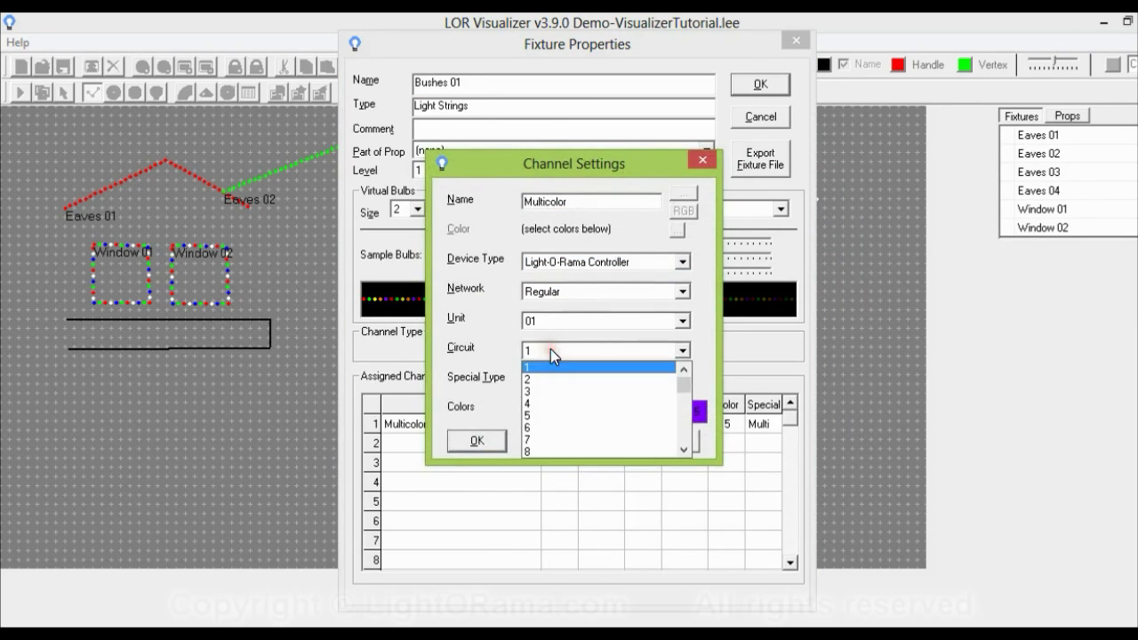
pyautogui.click(684, 450)
pyautogui.click(684, 450)
pyautogui.click(684, 449)
pyautogui.click(684, 450)
pyautogui.click(589, 453)
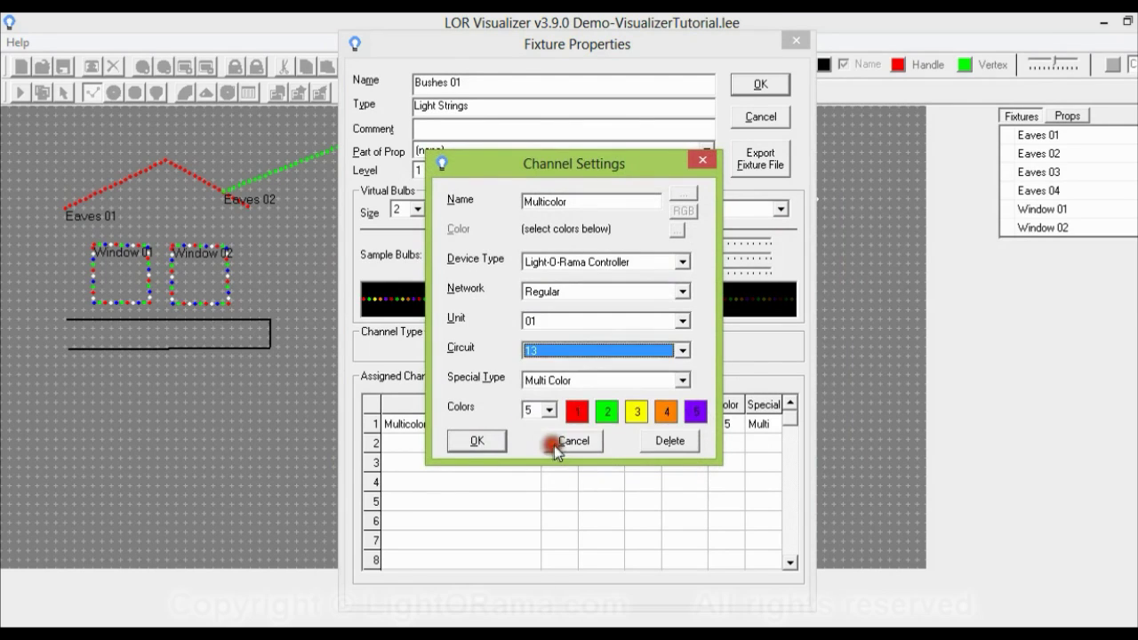
pyautogui.click(488, 440)
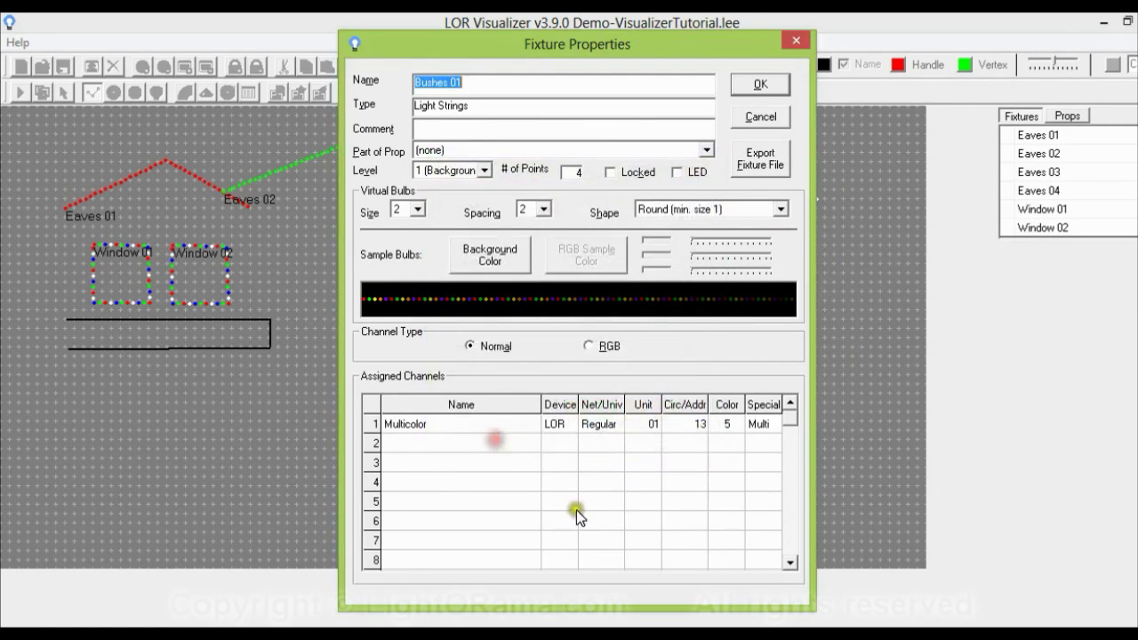
pyautogui.click(760, 83)
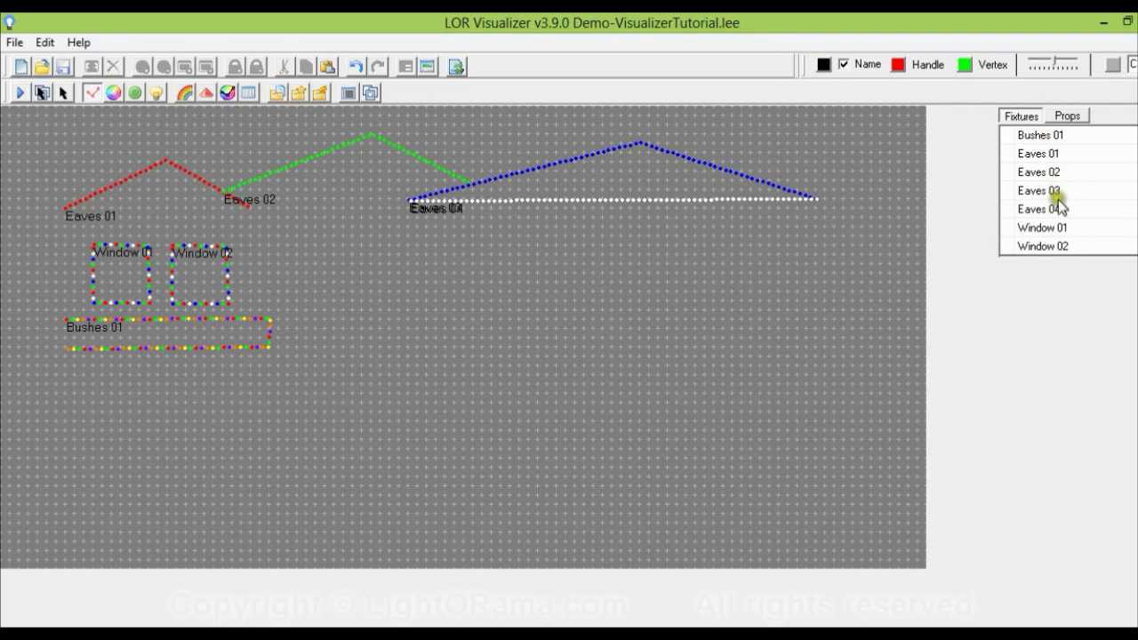
# - Review the channel assignments of the Window 01 and Bushes 01 fixtures, including the Multicolor channel's settings, without changing anything
pyautogui.doubleClick(1044, 227)
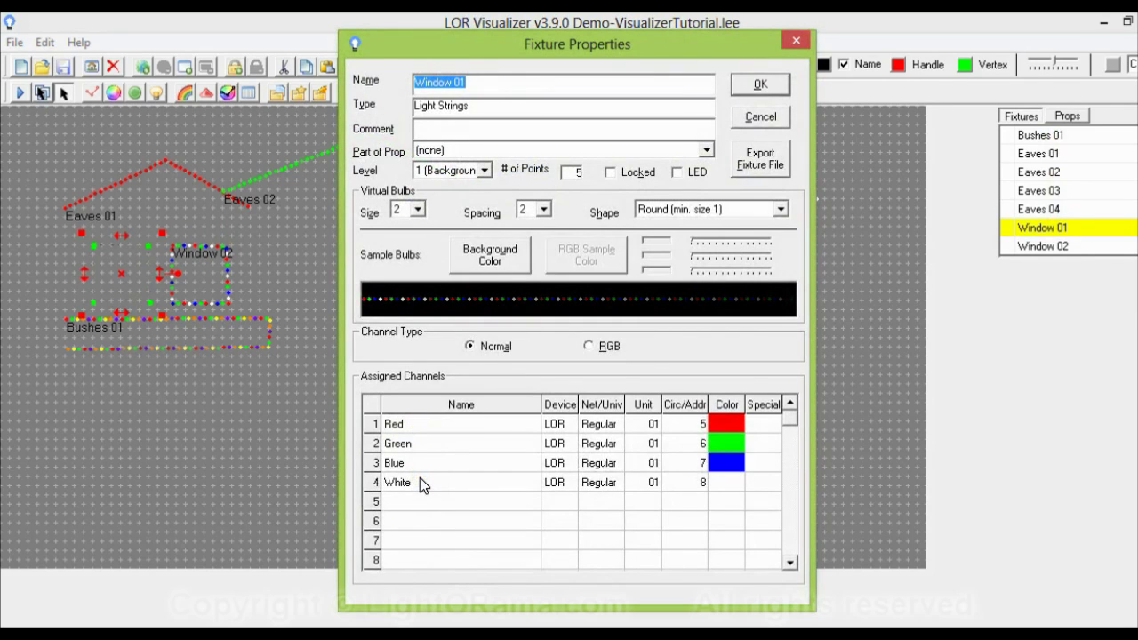
pyautogui.click(751, 120)
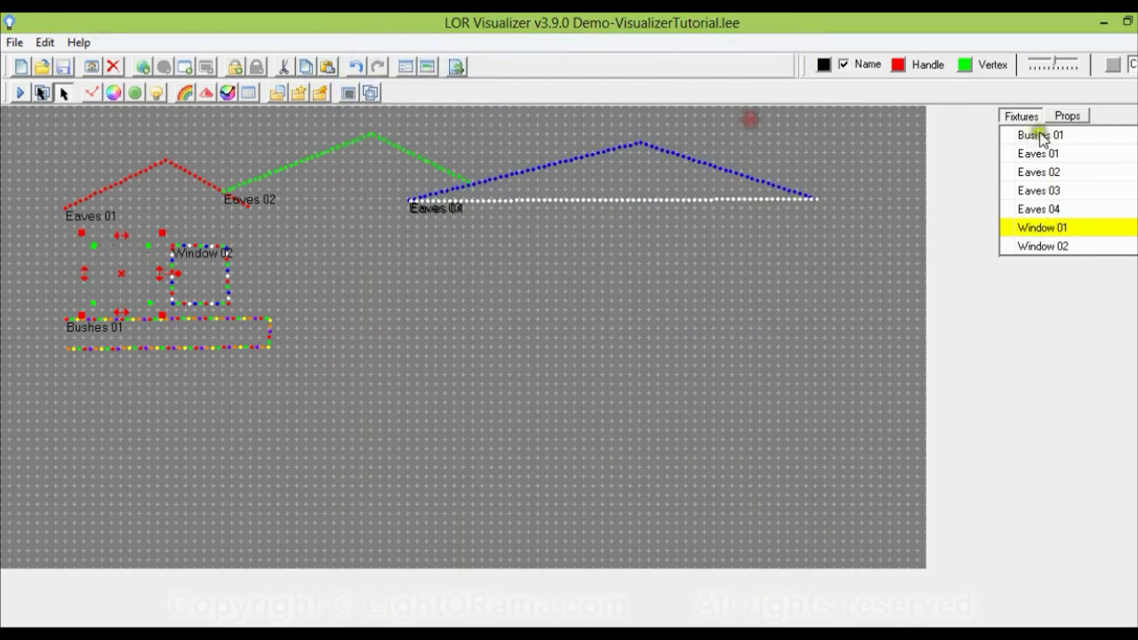
pyautogui.click(1058, 137)
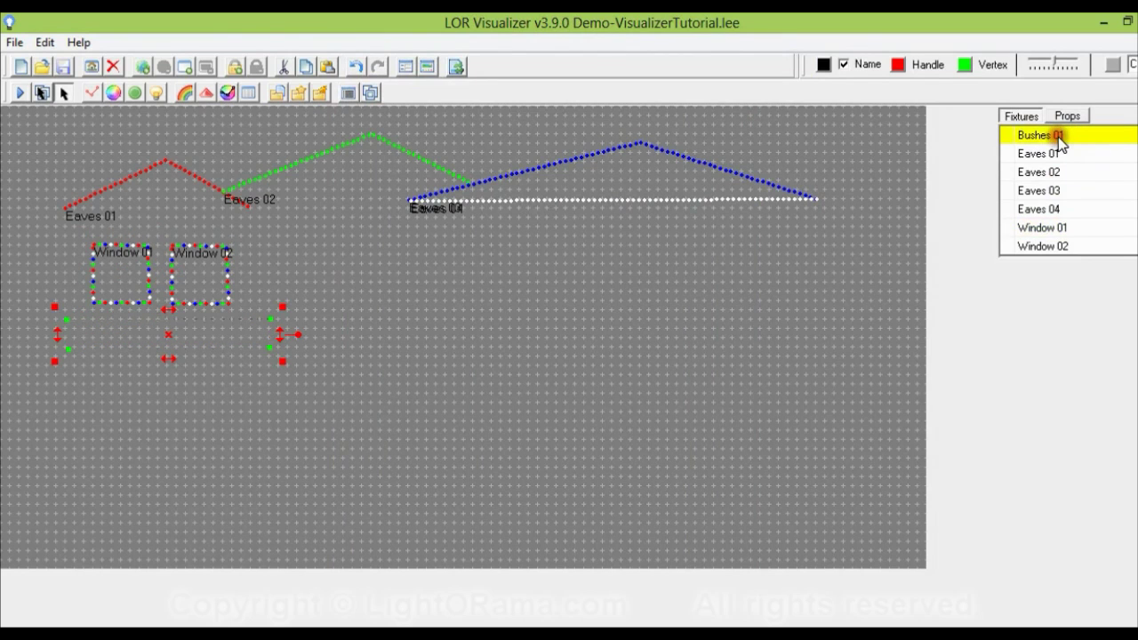
pyautogui.doubleClick(1058, 138)
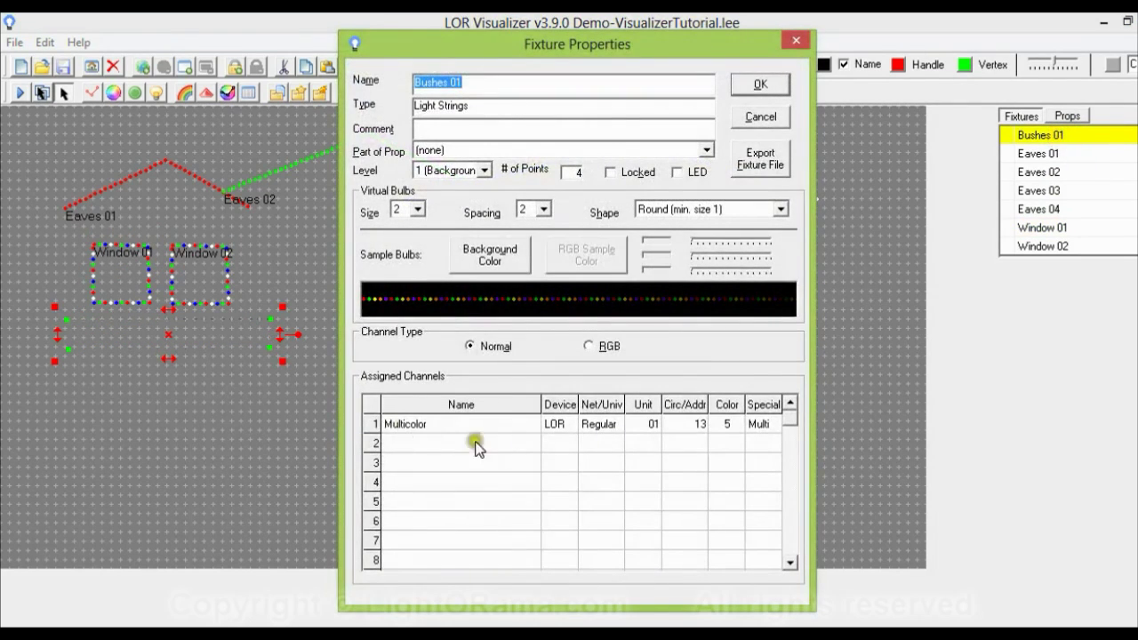
pyautogui.doubleClick(639, 420)
pyautogui.click(572, 442)
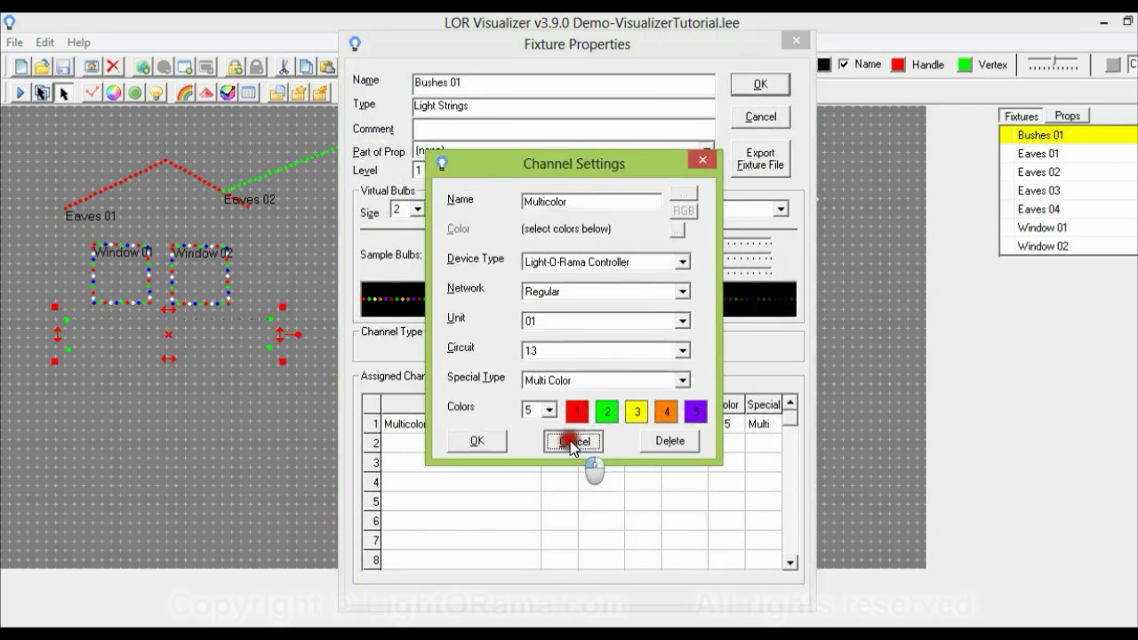
pyautogui.click(762, 116)
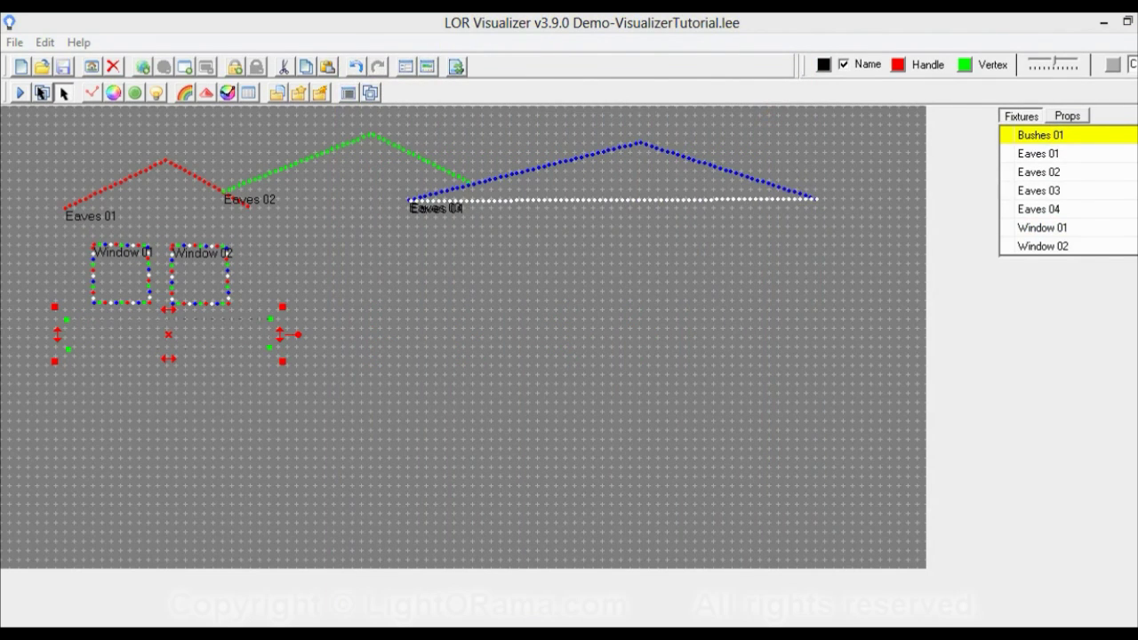
pyautogui.click(469, 311)
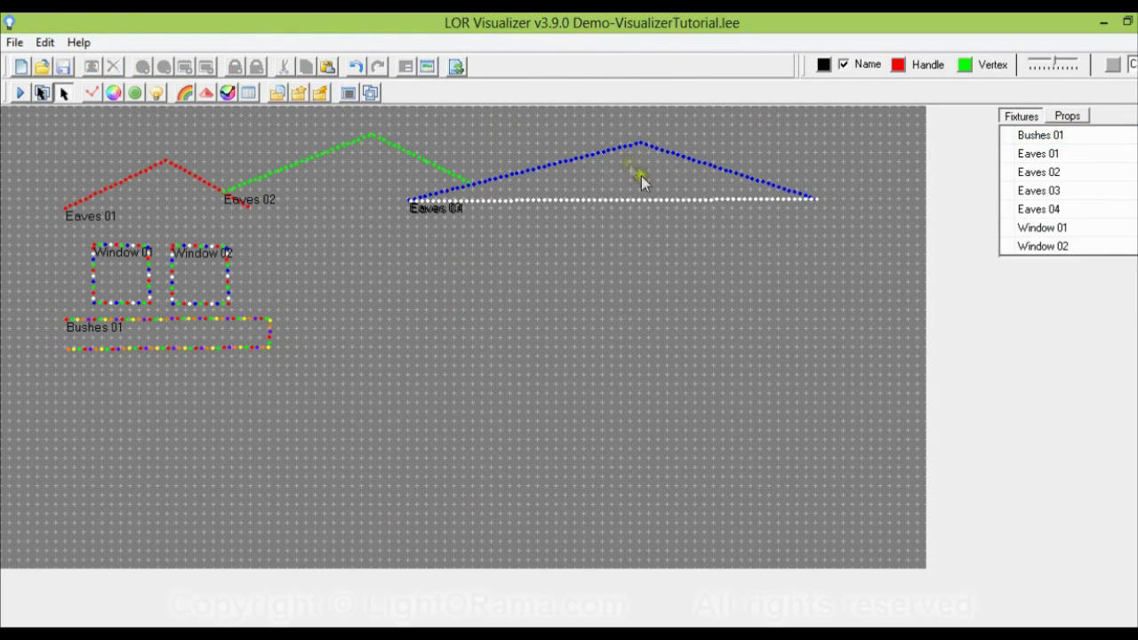
# - Draw a four-point, open-sided bush outline with light strings below Eaves 03 and 04, as a new fixture named Bushes 02
pyautogui.click(92, 93)
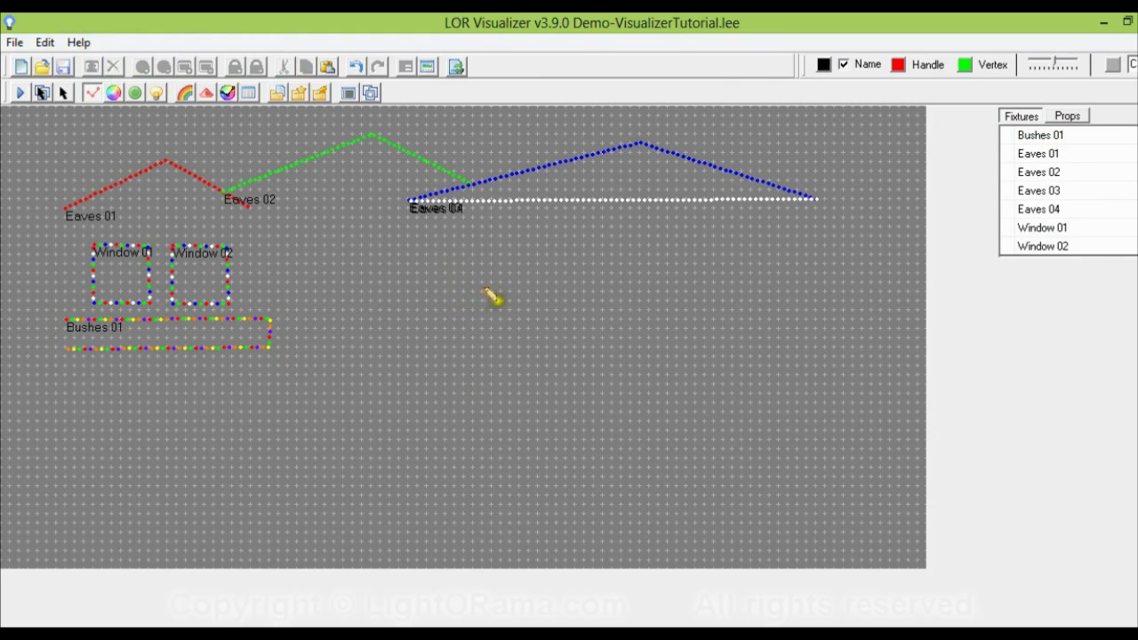
pyautogui.click(518, 299)
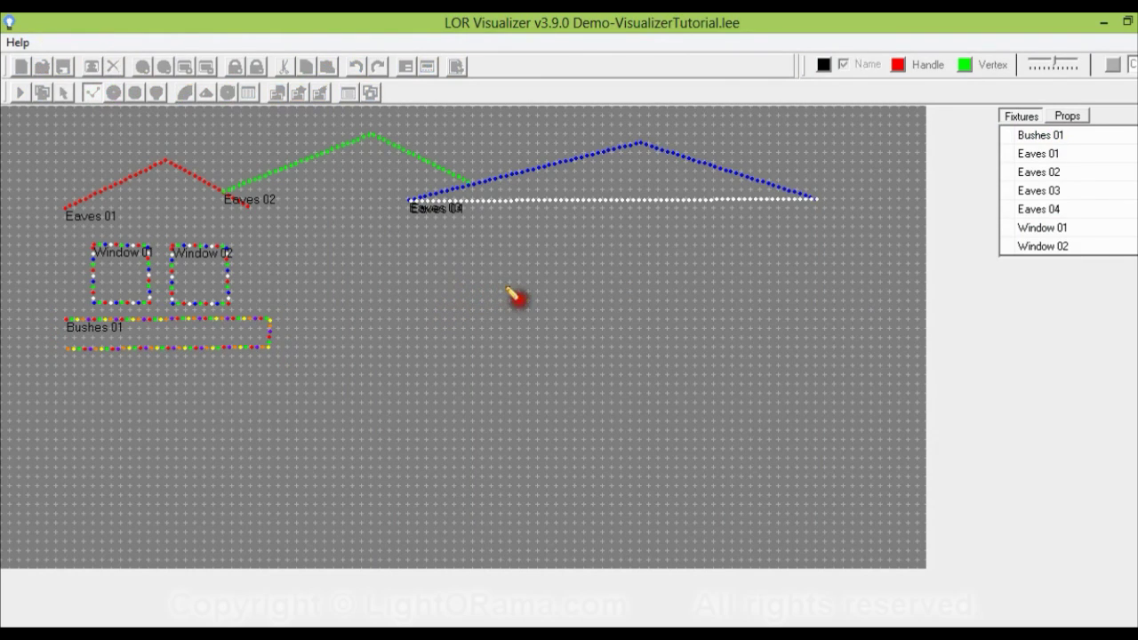
pyautogui.click(420, 301)
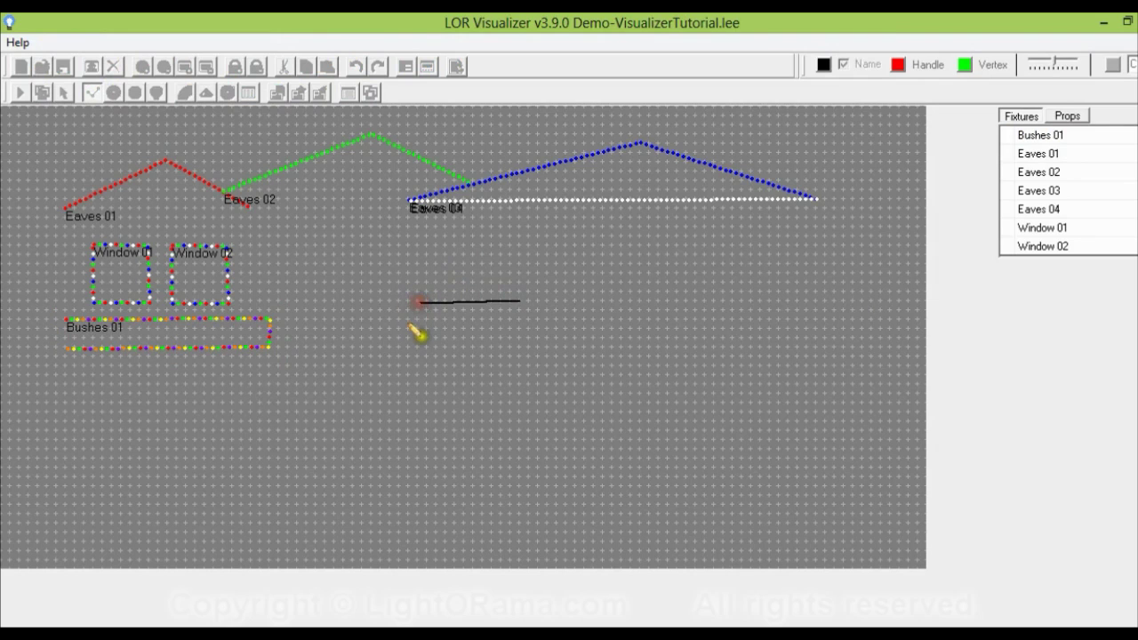
pyautogui.click(419, 338)
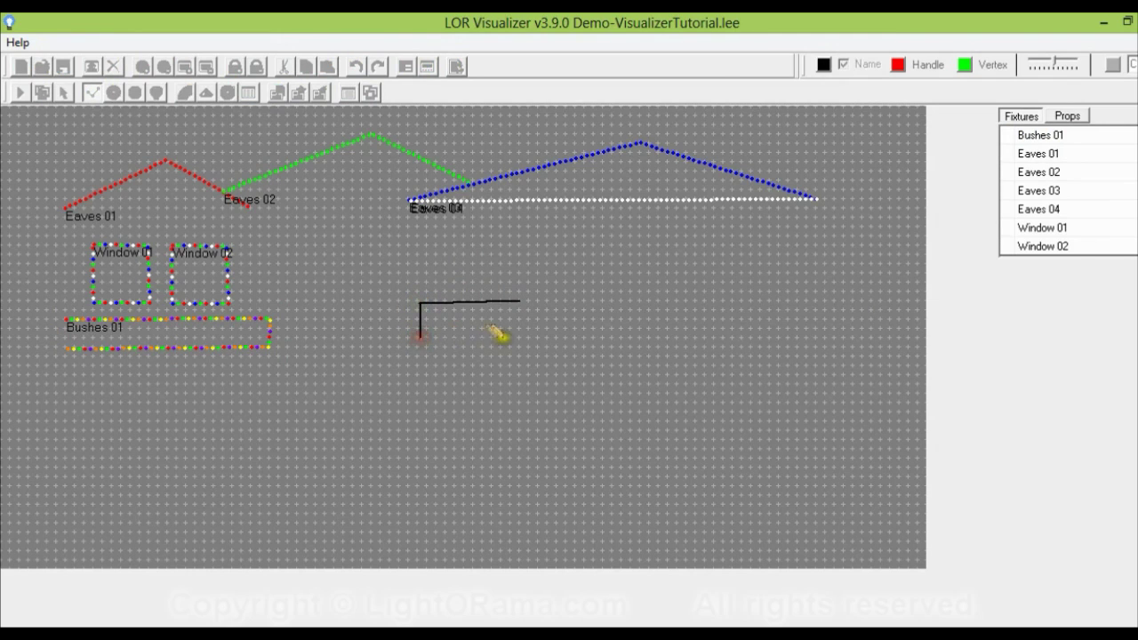
pyautogui.doubleClick(521, 337)
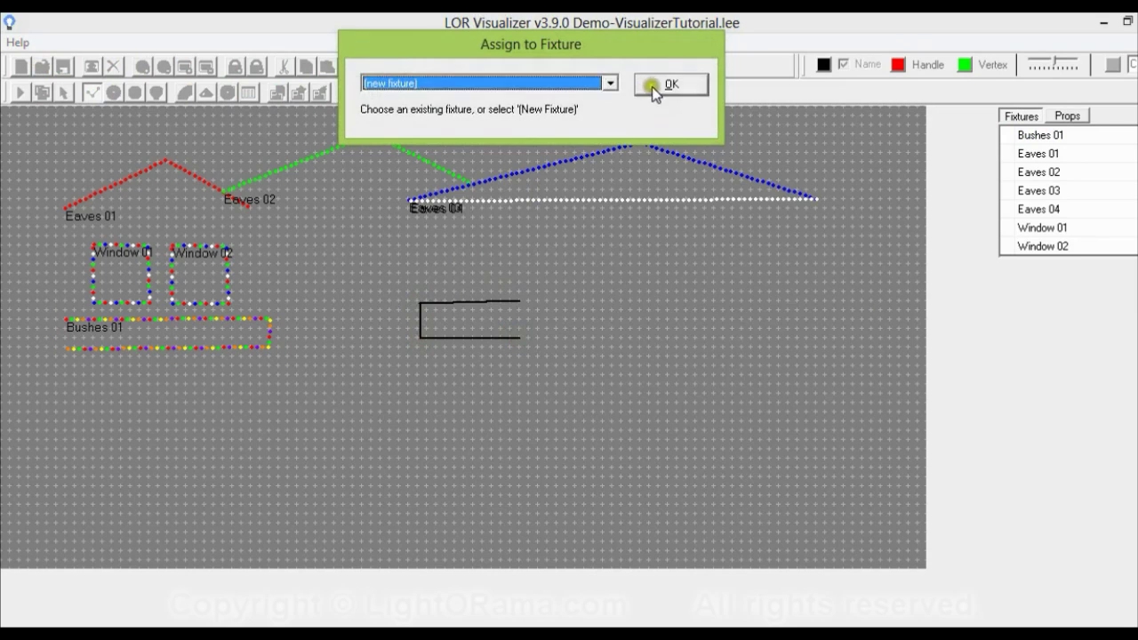
pyautogui.click(652, 86)
pyautogui.write('Bushes 02')
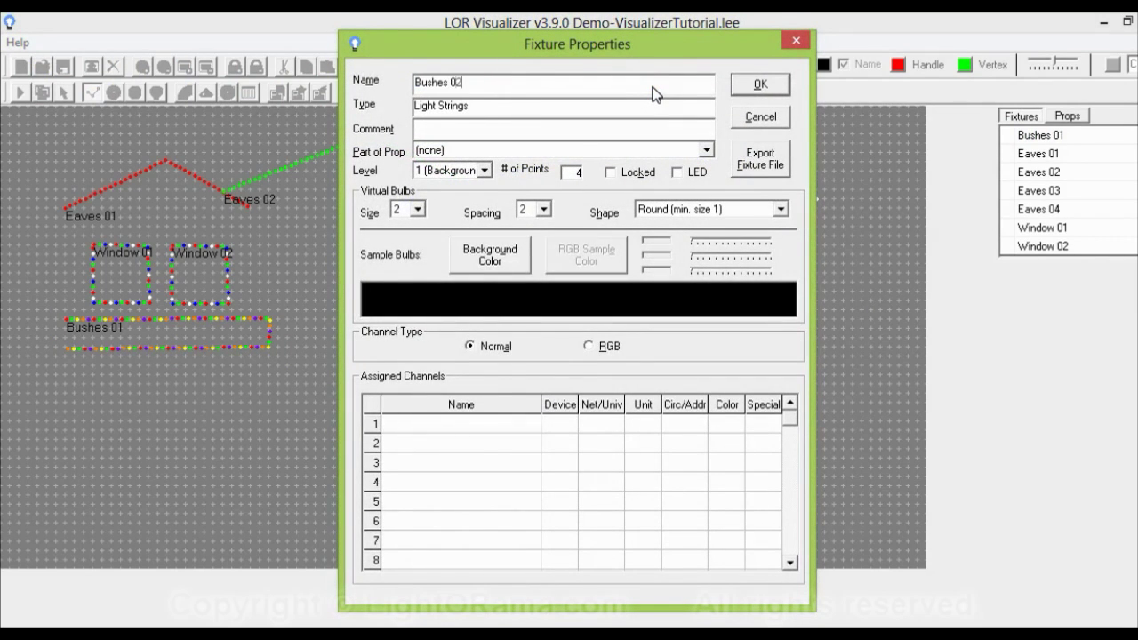
# - Add a channel named Orange to Bushes 02 with an orange color and the Light-O-Rama Controller device type
pyautogui.doubleClick(525, 423)
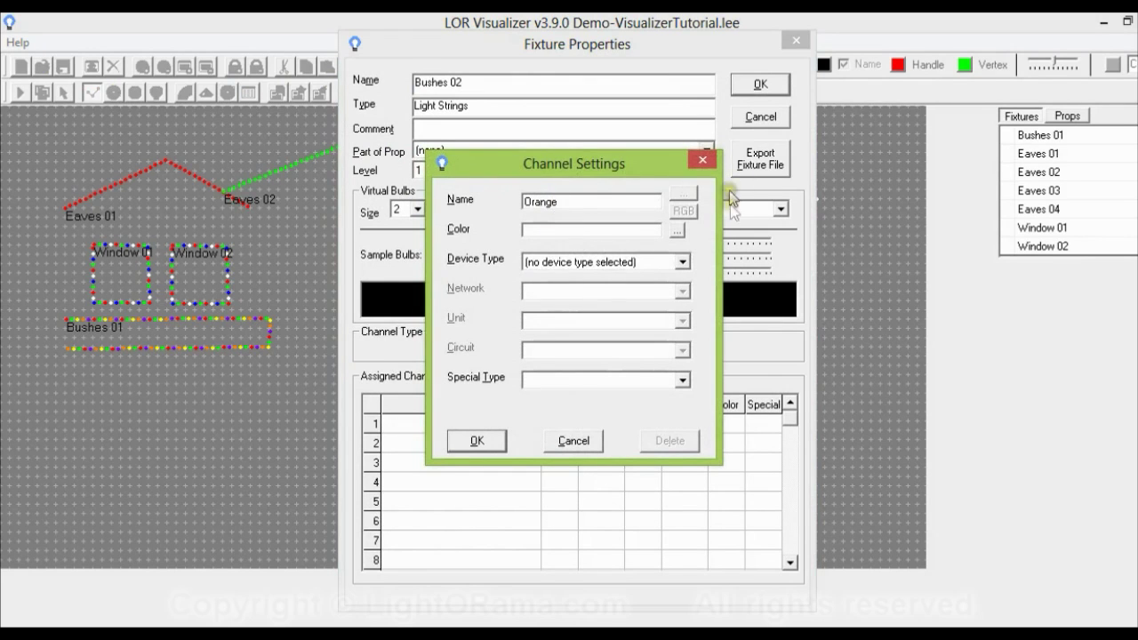
pyautogui.click(676, 230)
pyautogui.click(476, 270)
pyautogui.click(471, 438)
pyautogui.click(546, 259)
pyautogui.click(561, 291)
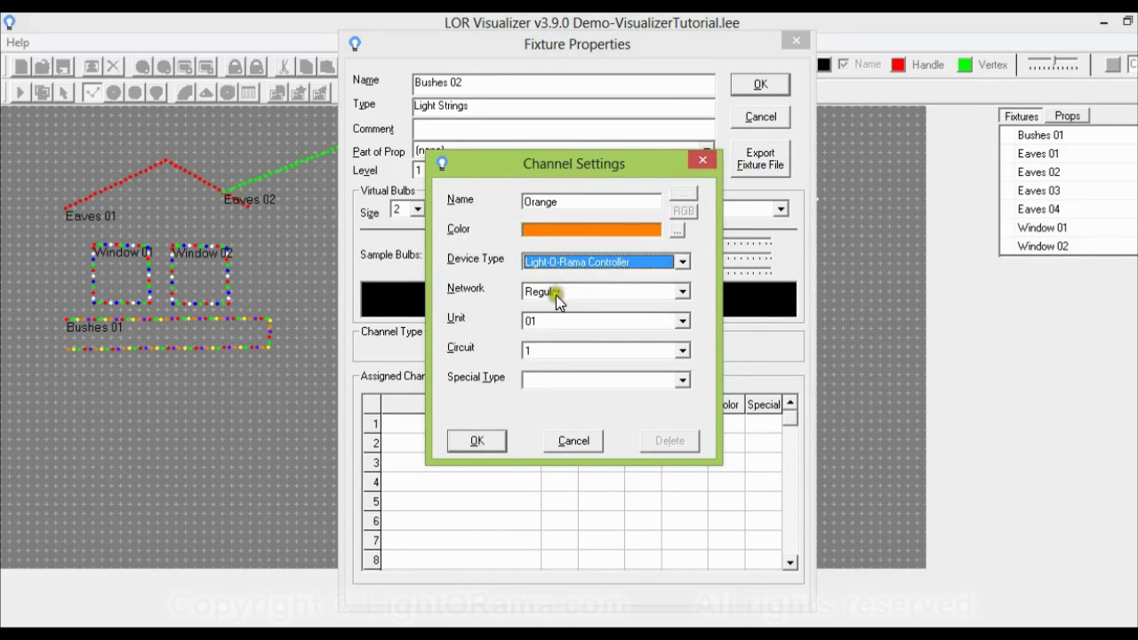
# - Set the Orange channel's circuit to 14 and accept the channel and the Bushes 02 fixture
pyautogui.click(536, 350)
pyautogui.click(686, 447)
pyautogui.click(687, 446)
pyautogui.click(687, 446)
pyautogui.click(687, 446)
pyautogui.click(604, 453)
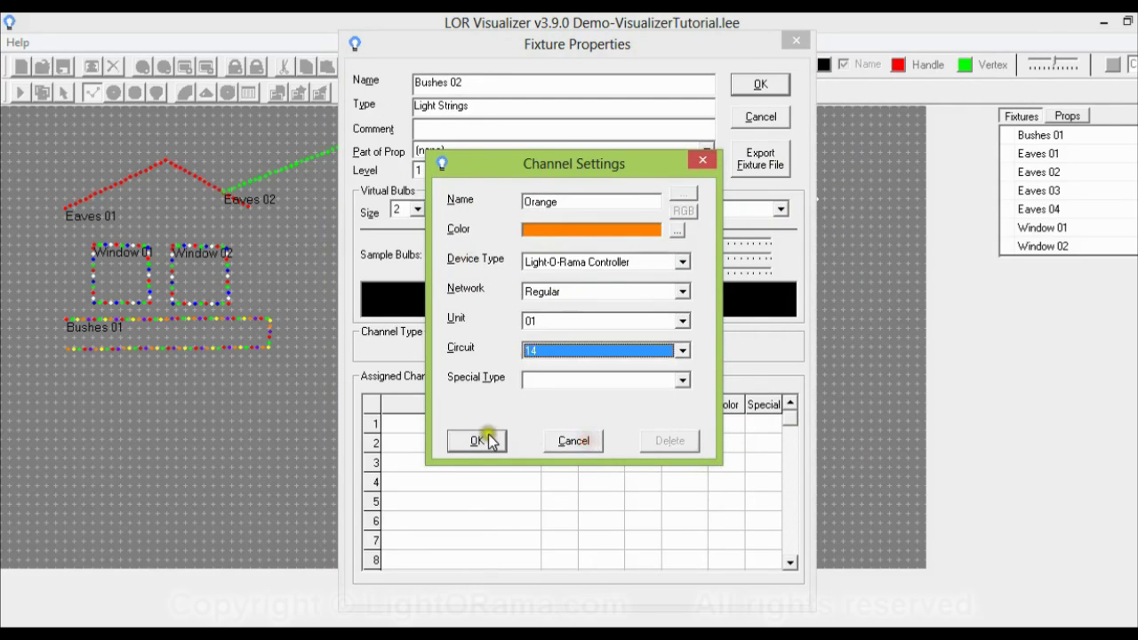
pyautogui.click(477, 441)
pyautogui.click(760, 84)
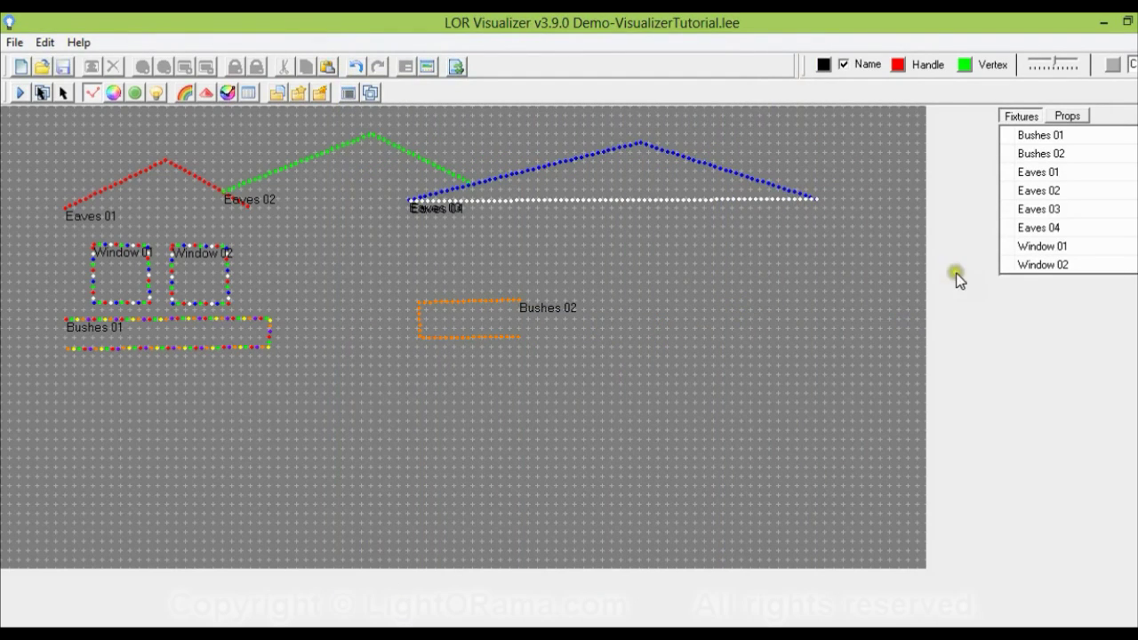
# - Duplicate the Bushes 02 fixture and place the copy directly to the right of the original
pyautogui.click(1063, 154)
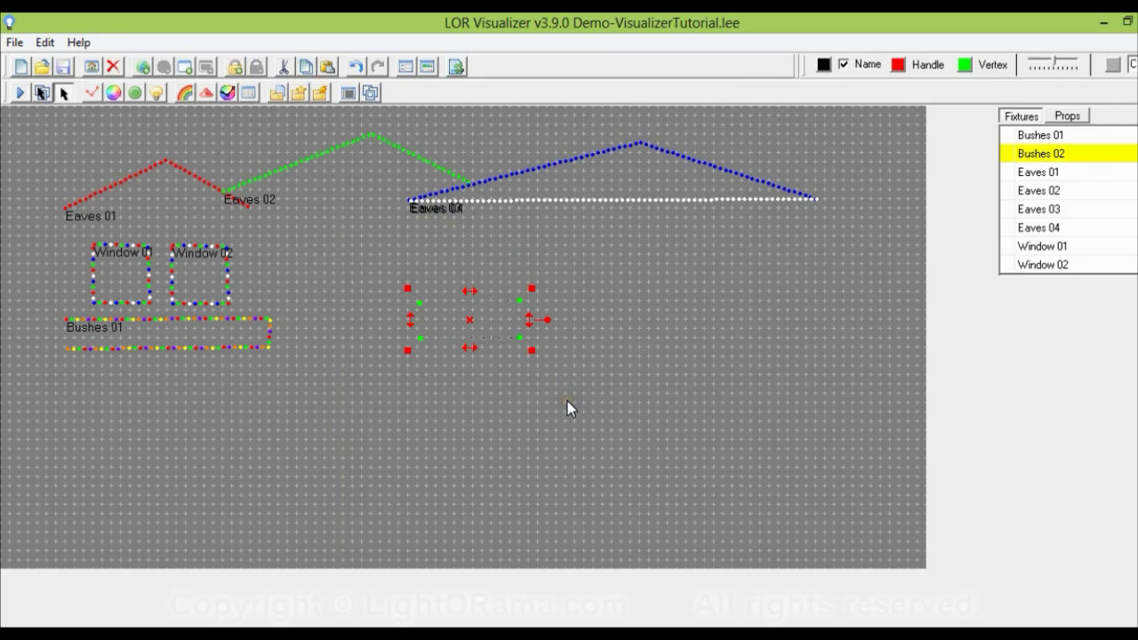
pyautogui.hotkey('ctrl', 'v')
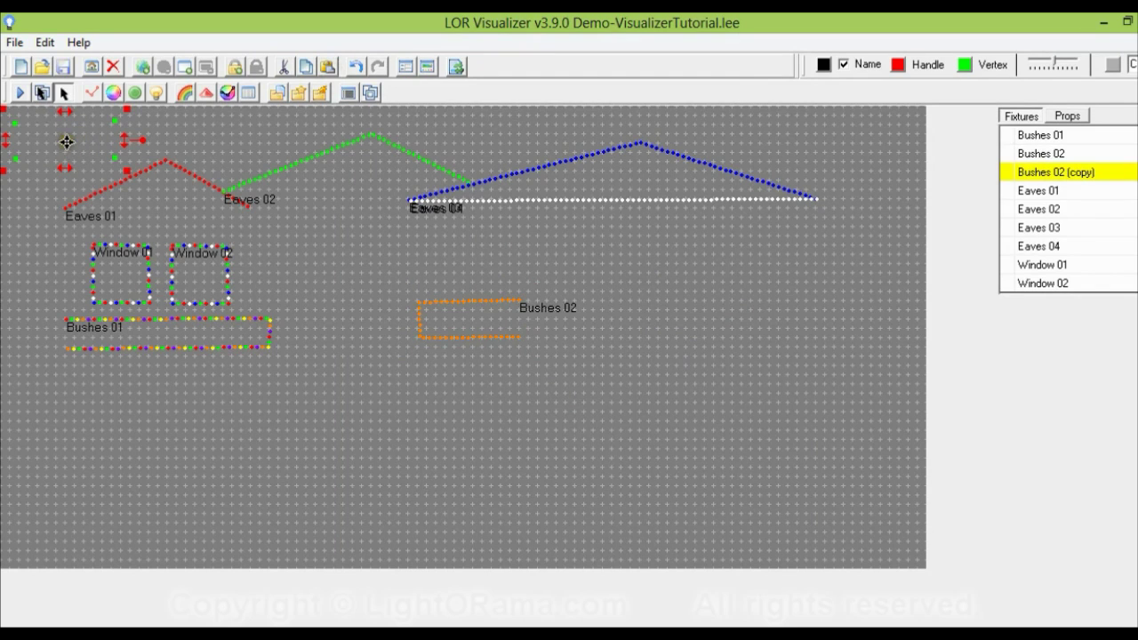
pyautogui.click(575, 326)
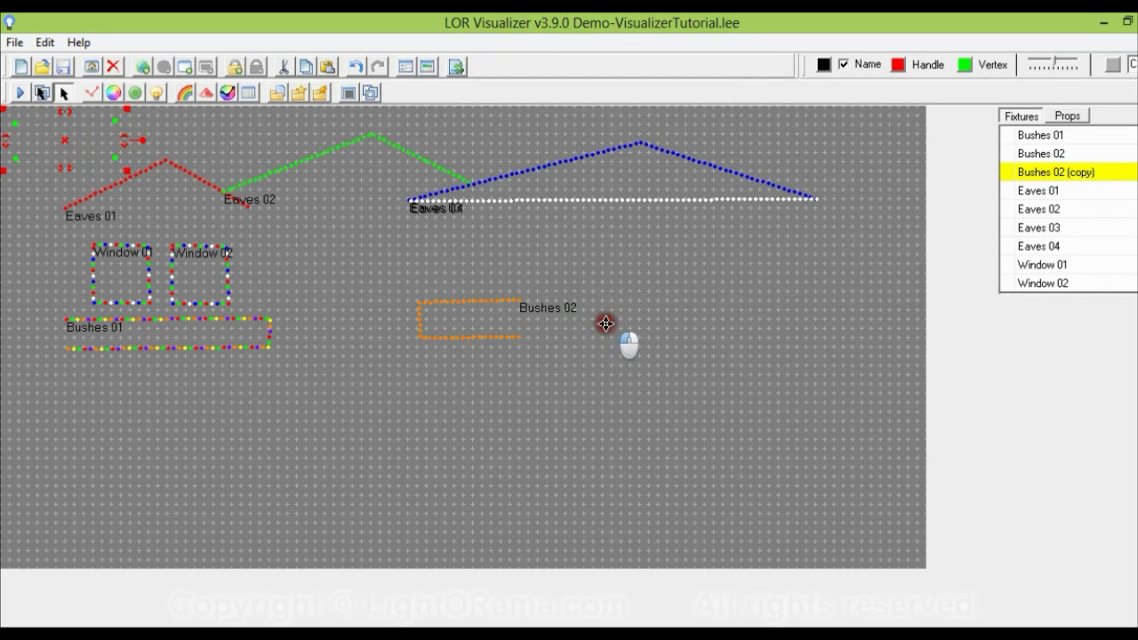
pyautogui.click(603, 324)
pyautogui.click(622, 320)
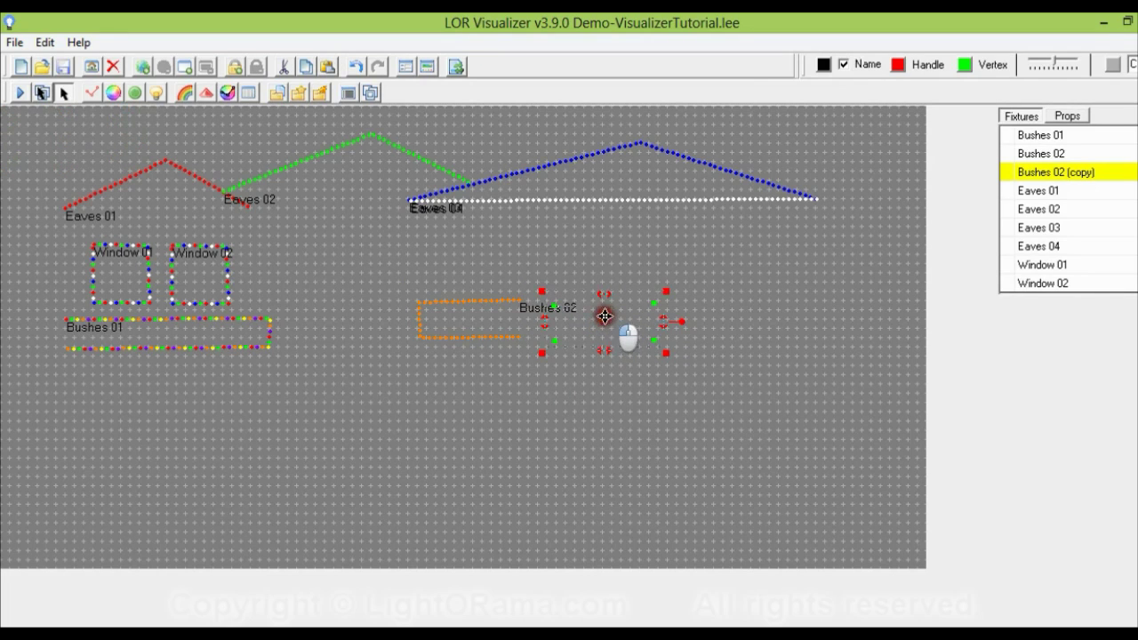
pyautogui.click(745, 322)
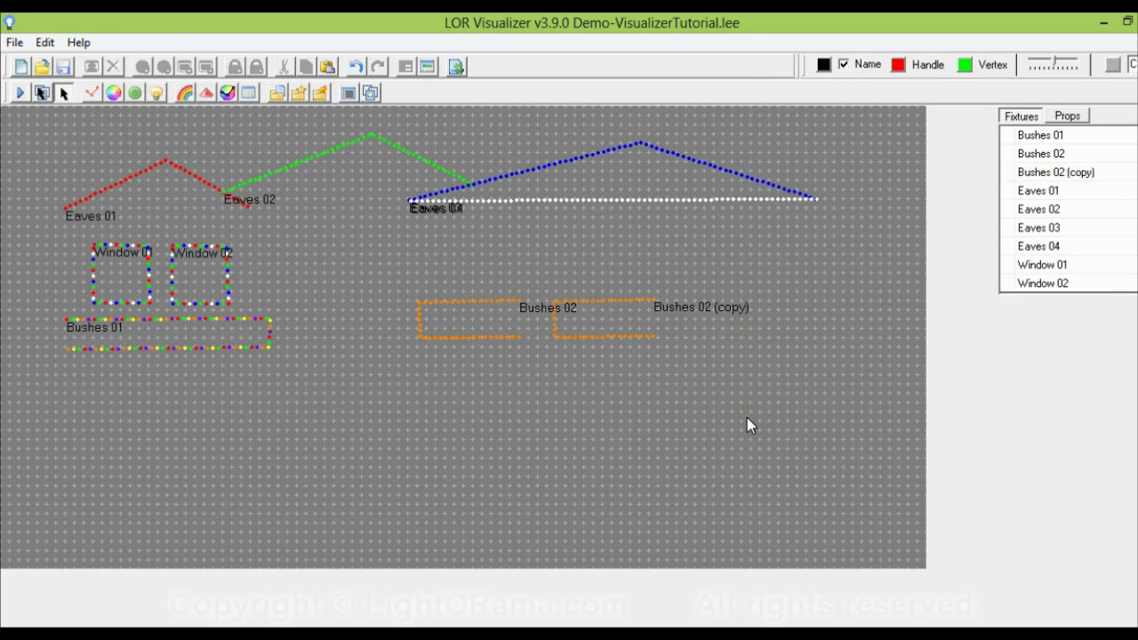
# - Rename the copy of Bushes 02 as Bushes 03 in its fixture properties
pyautogui.click(1074, 178)
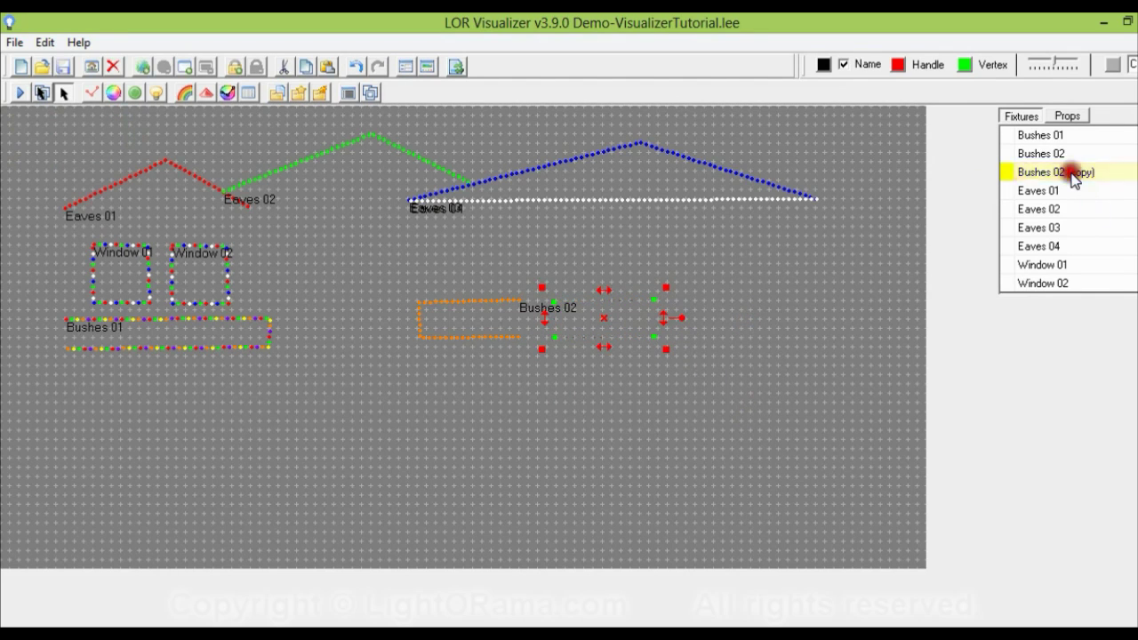
pyautogui.doubleClick(1074, 178)
pyautogui.moveTo(521, 83); pyautogui.dragTo(457, 86)
pyautogui.write('3')
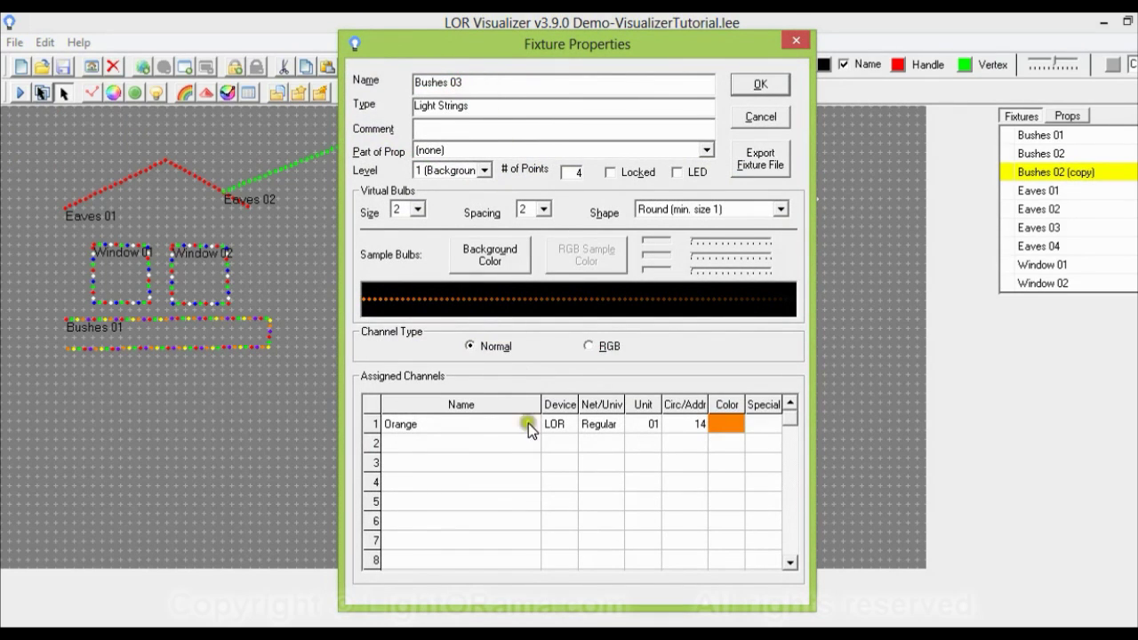
# - Rename the Orange channel of Bushes 03 as Yellow and set its color to yellow
pyautogui.doubleClick(498, 431)
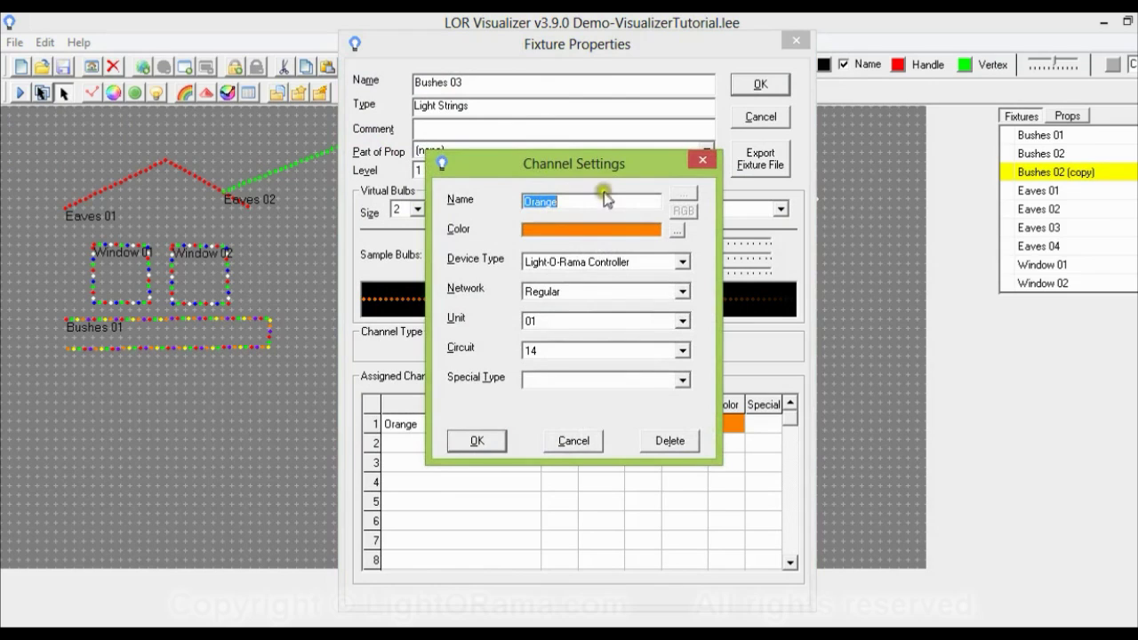
pyautogui.write('Yellow')
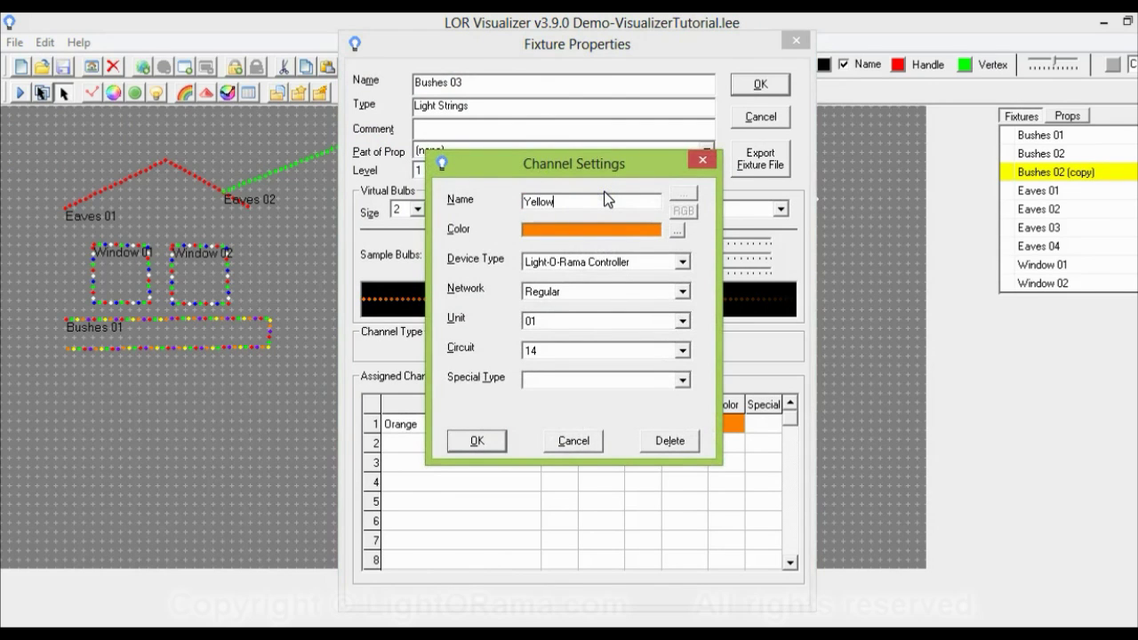
pyautogui.click(677, 231)
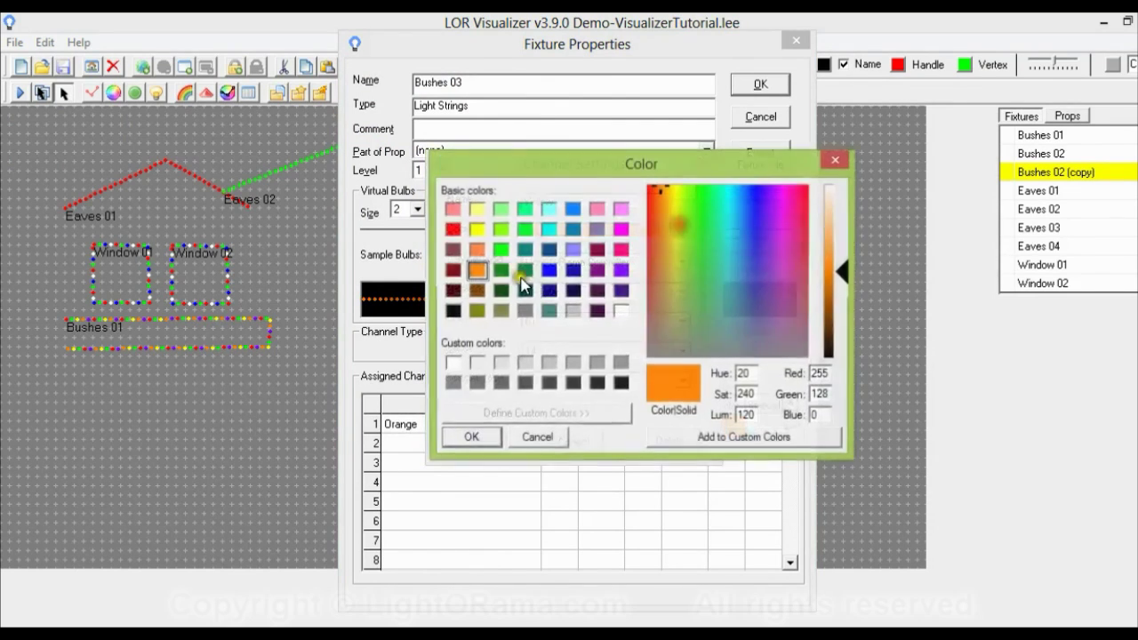
pyautogui.click(477, 230)
pyautogui.click(471, 437)
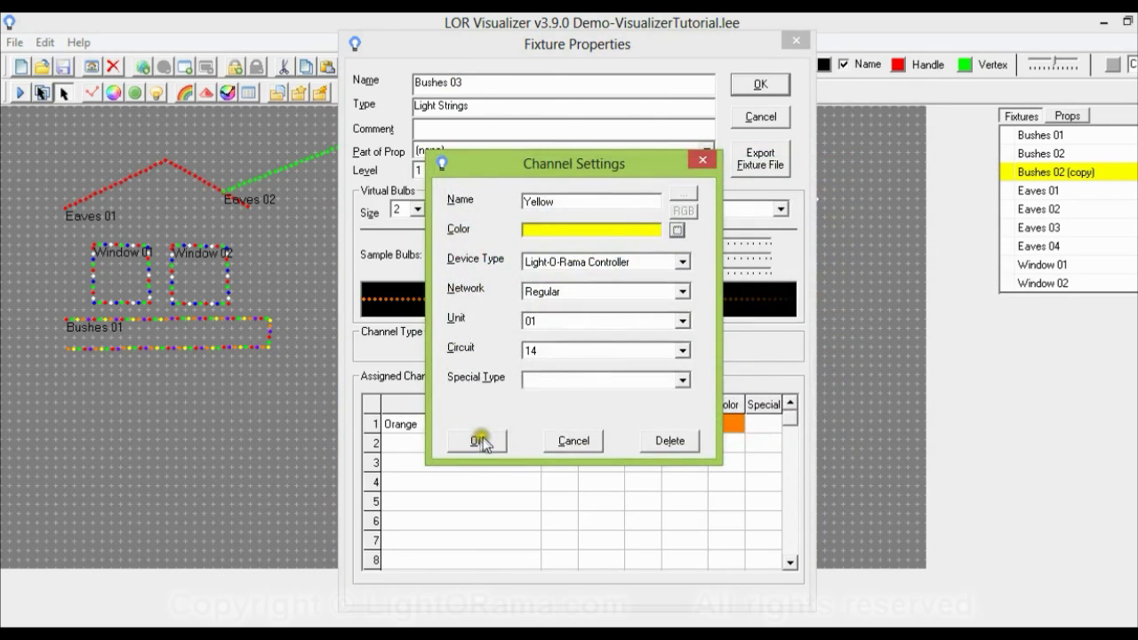
# - Set the Yellow channel's circuit to 15 and accept the channel and the Bushes 03 fixture
pyautogui.click(574, 347)
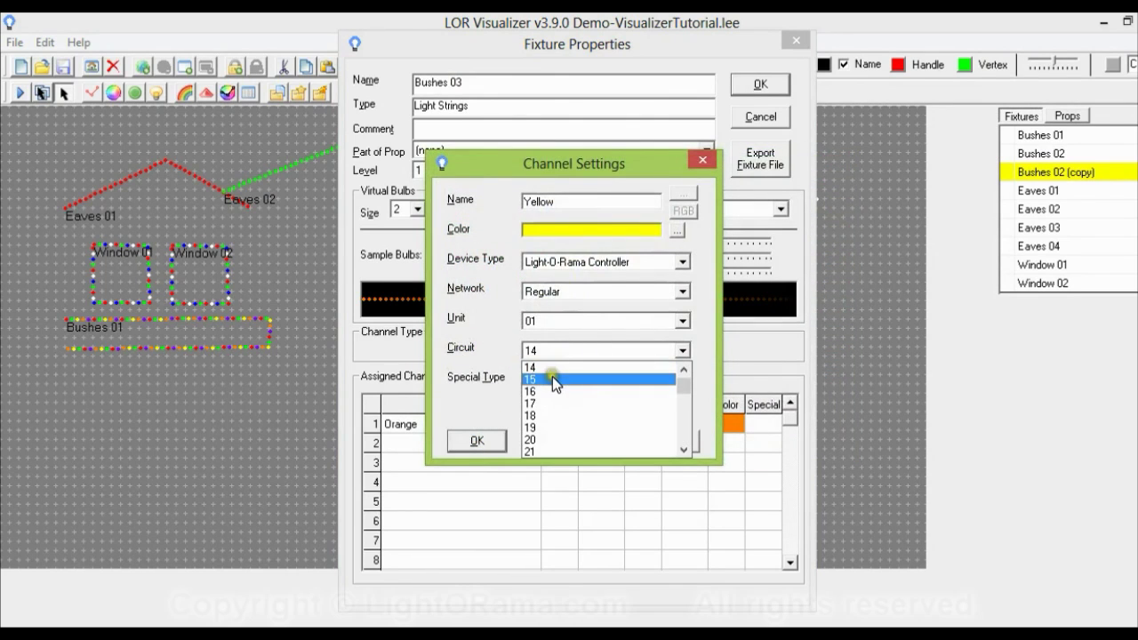
pyautogui.click(544, 380)
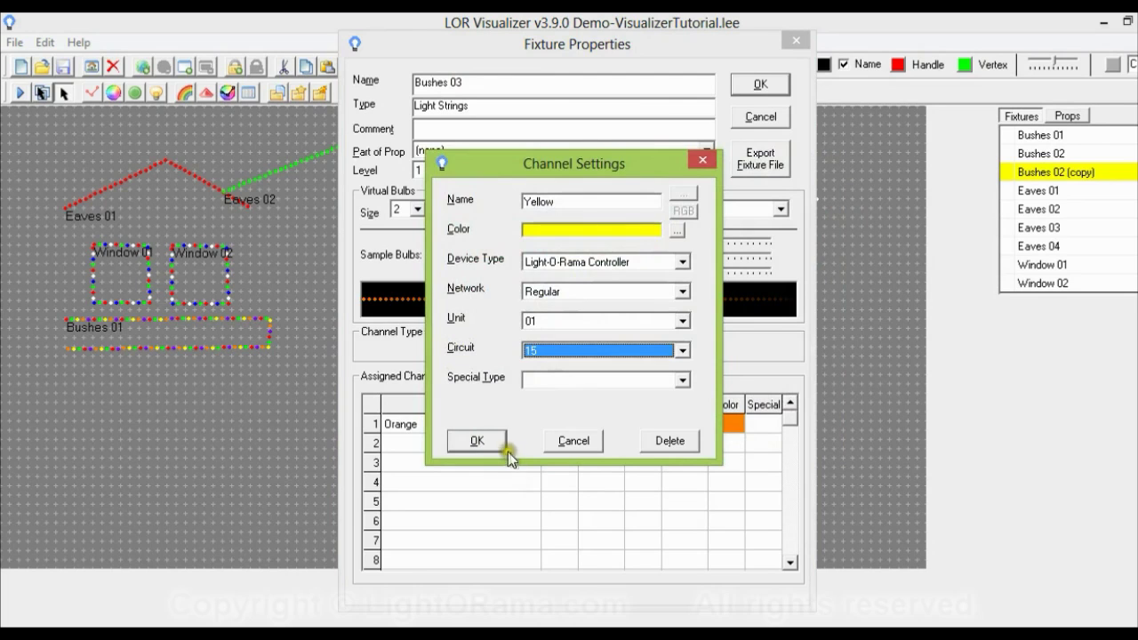
pyautogui.click(496, 443)
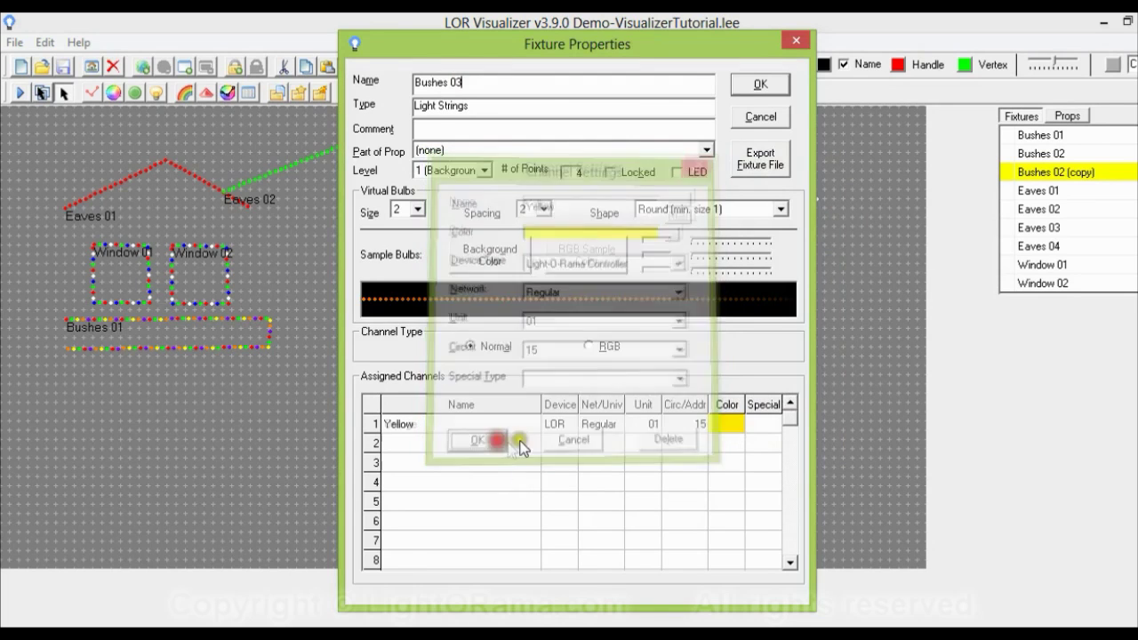
pyautogui.click(764, 87)
pyautogui.click(673, 400)
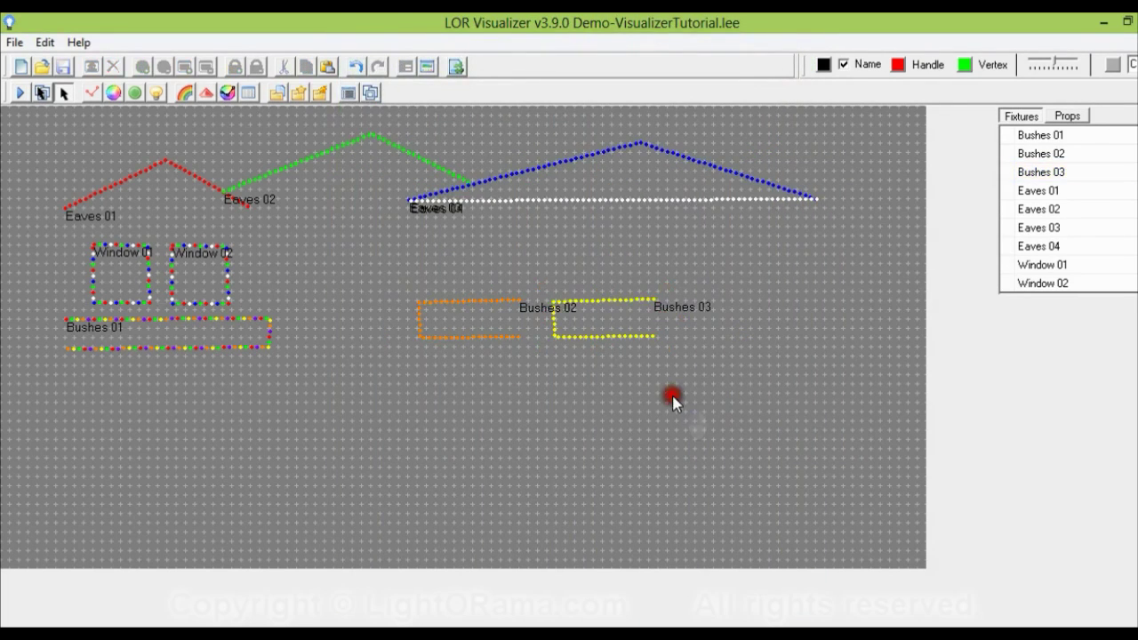
# - Duplicate the Bushes 03 fixture and place the copy directly to the right of Bushes 03
pyautogui.click(1058, 171)
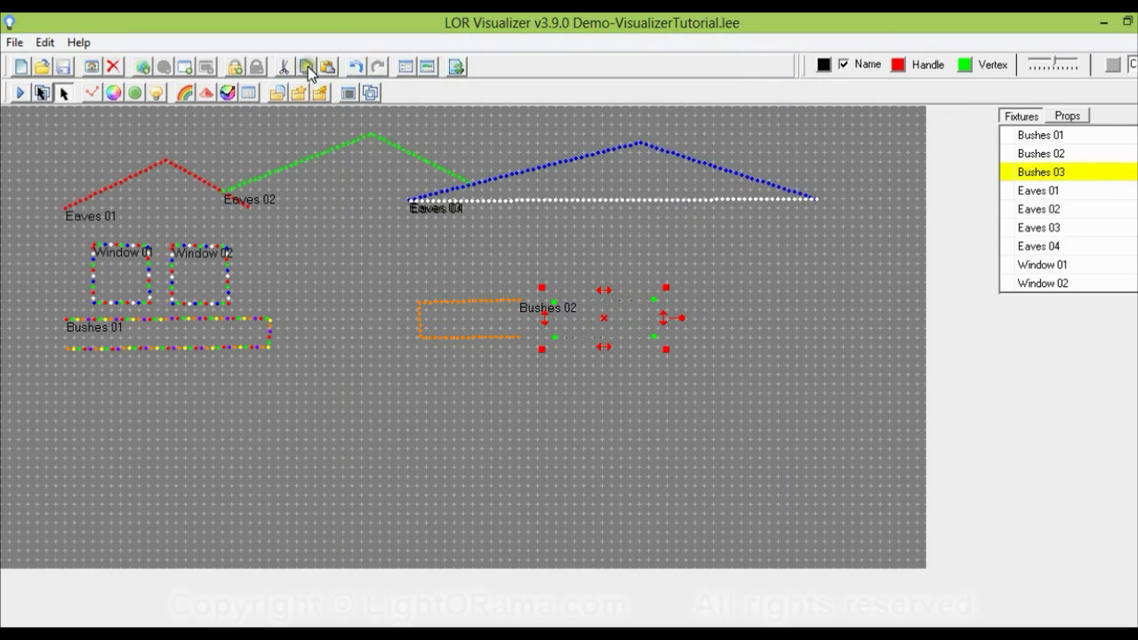
pyautogui.hotkey('ctrl', 'v')
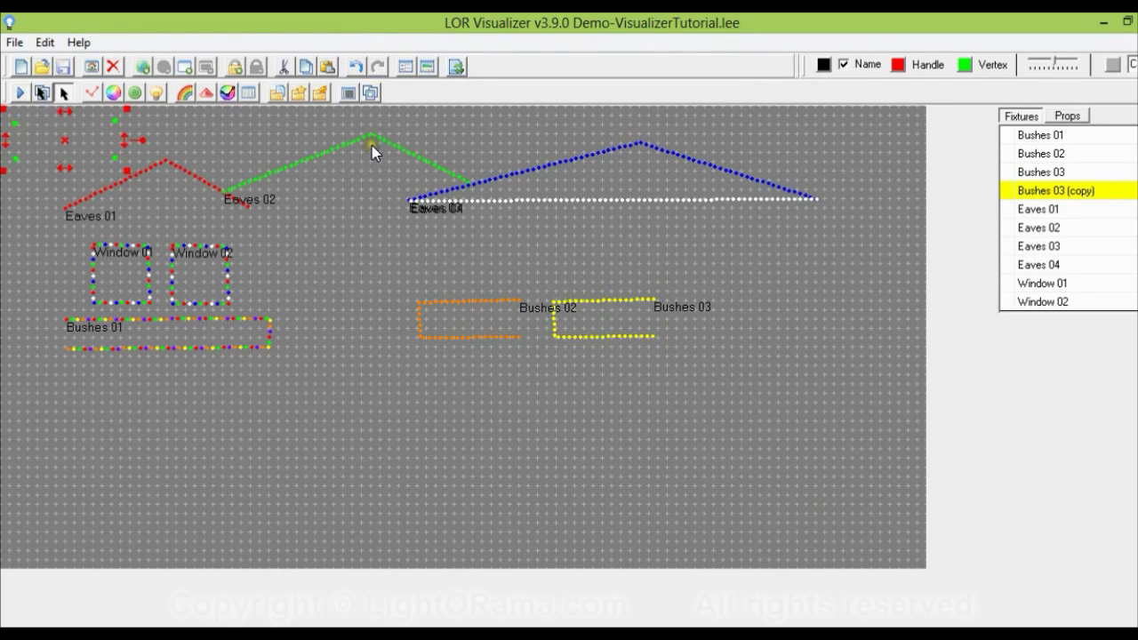
pyautogui.moveTo(62, 139); pyautogui.dragTo(754, 319)
pyautogui.click(765, 427)
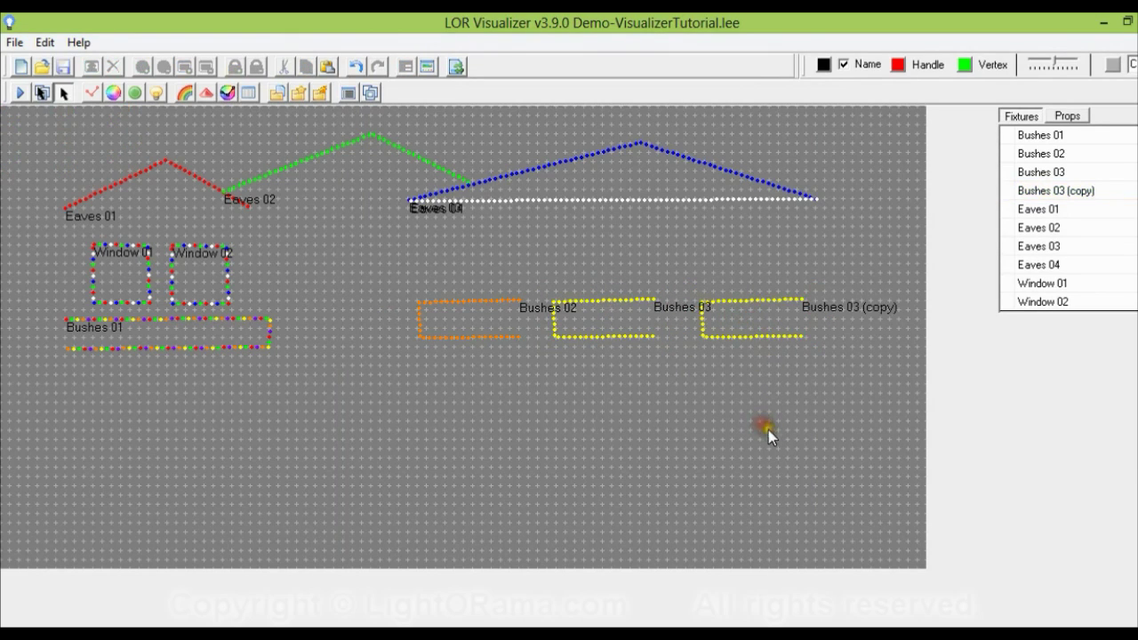
# - Rename the copy of Bushes 03 as Bushes 04 in its fixture properties
pyautogui.doubleClick(1078, 191)
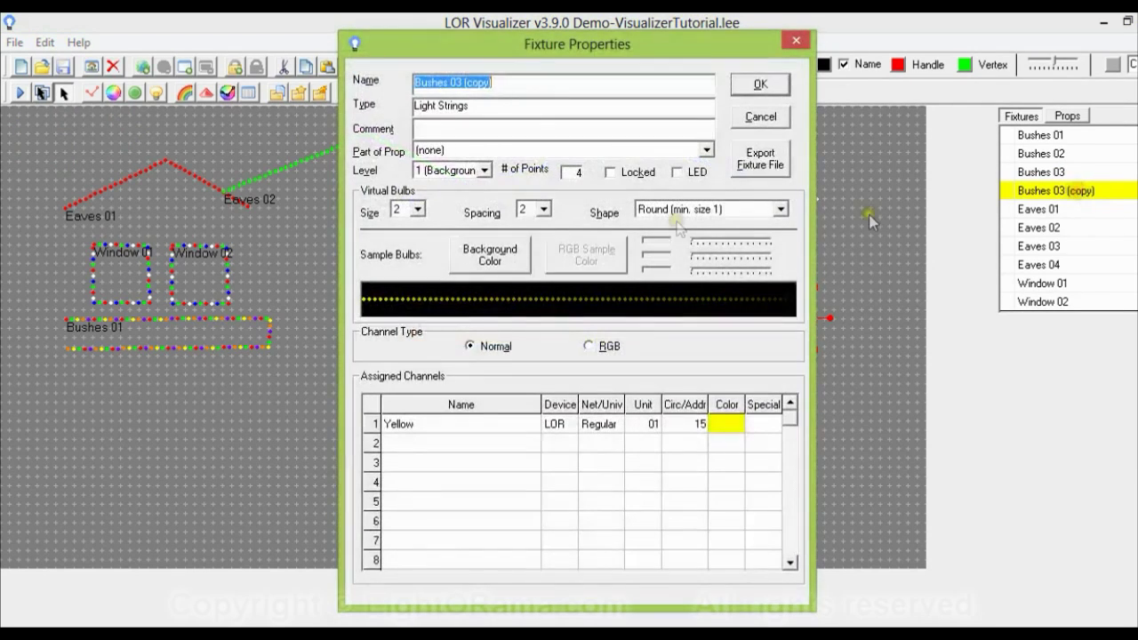
pyautogui.click(516, 85)
pyautogui.moveTo(517, 84); pyautogui.dragTo(459, 84)
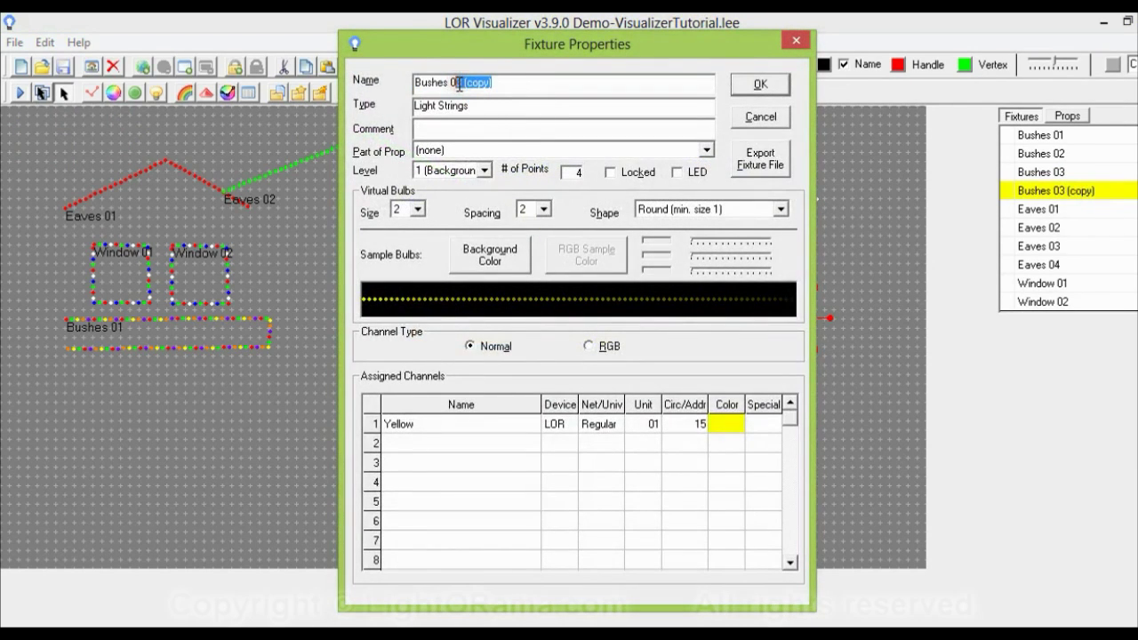
pyautogui.write('4')
pyautogui.press('BackSpace')
pyautogui.press('BackSpace')
pyautogui.write('4')
# - Rename the Yellow channel of Bushes 04 as Purple and set its color to purple
pyautogui.doubleClick(491, 428)
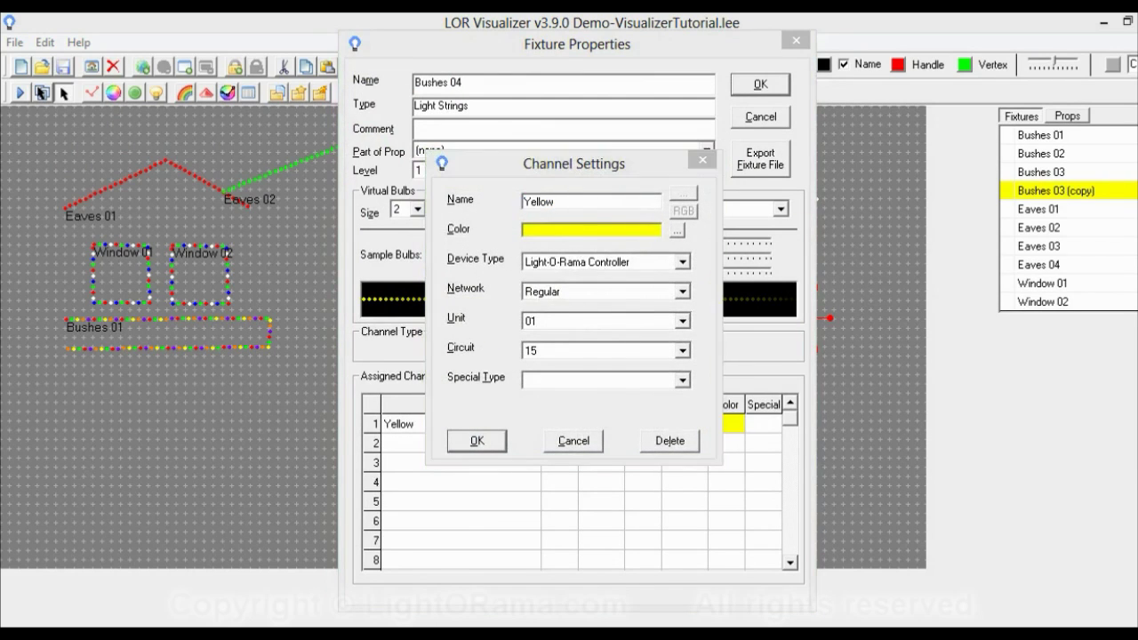
pyautogui.click(596, 206)
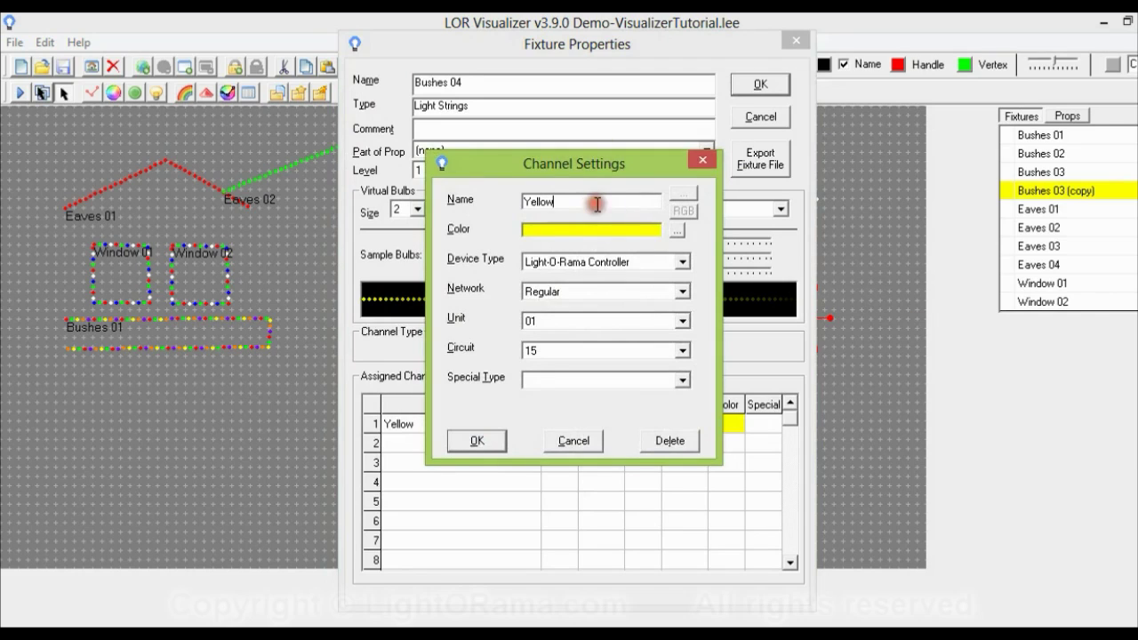
pyautogui.moveTo(594, 202); pyautogui.dragTo(522, 201)
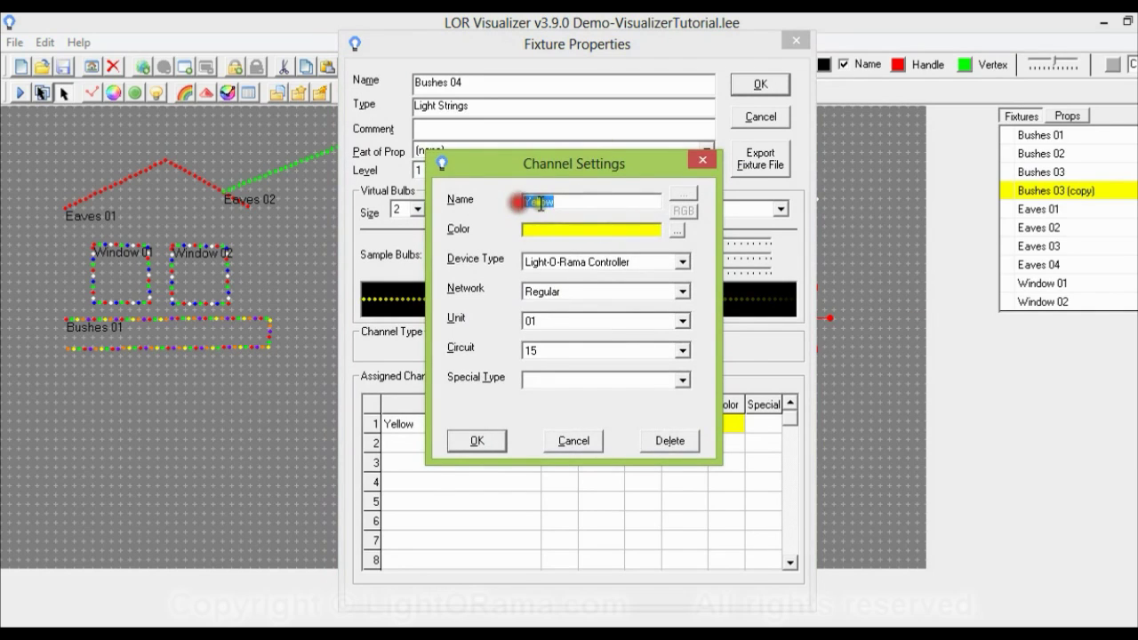
pyautogui.write('Purple')
pyautogui.click(678, 230)
pyautogui.click(621, 271)
pyautogui.click(470, 437)
# - Set the Purple channel's circuit to 16 and accept the channel and the Bushes 04 fixture
pyautogui.click(564, 352)
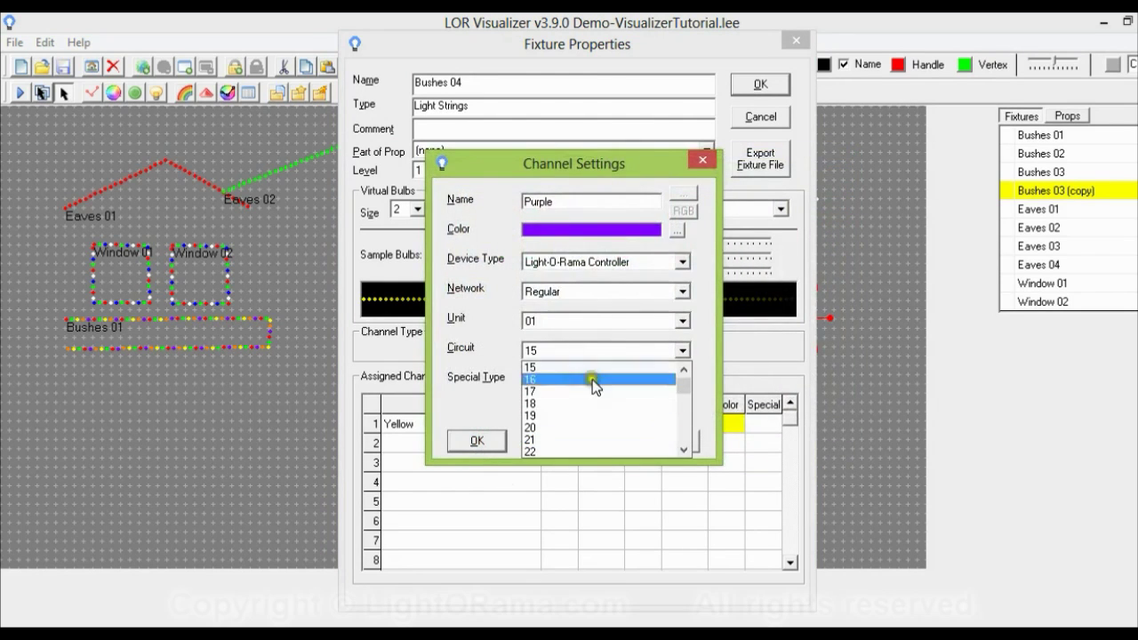
pyautogui.click(559, 376)
pyautogui.click(490, 439)
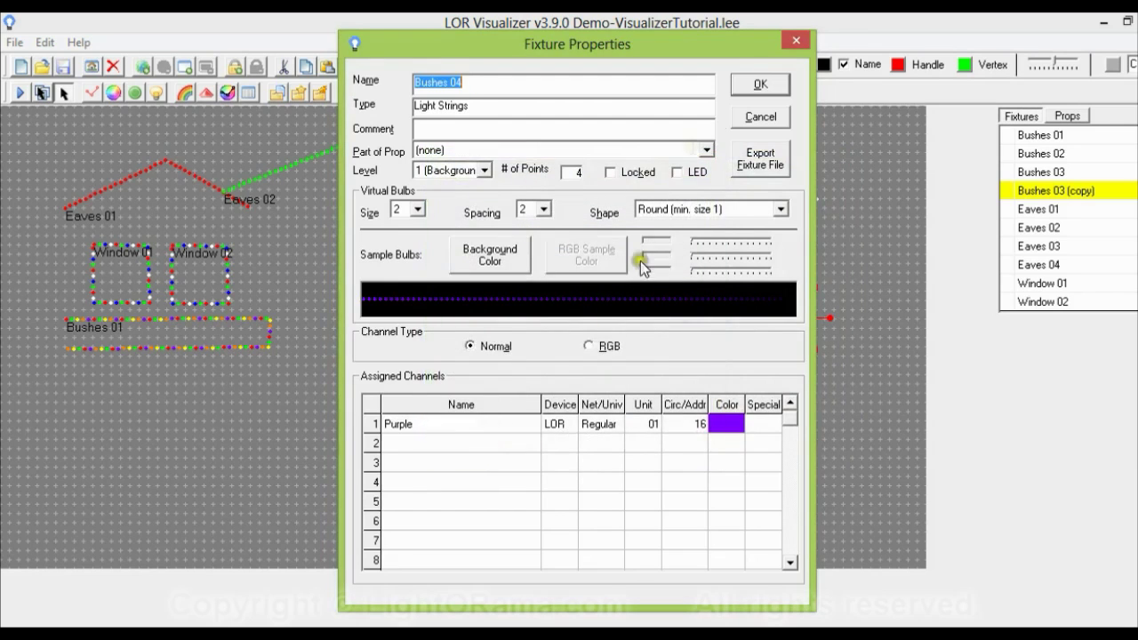
pyautogui.click(763, 85)
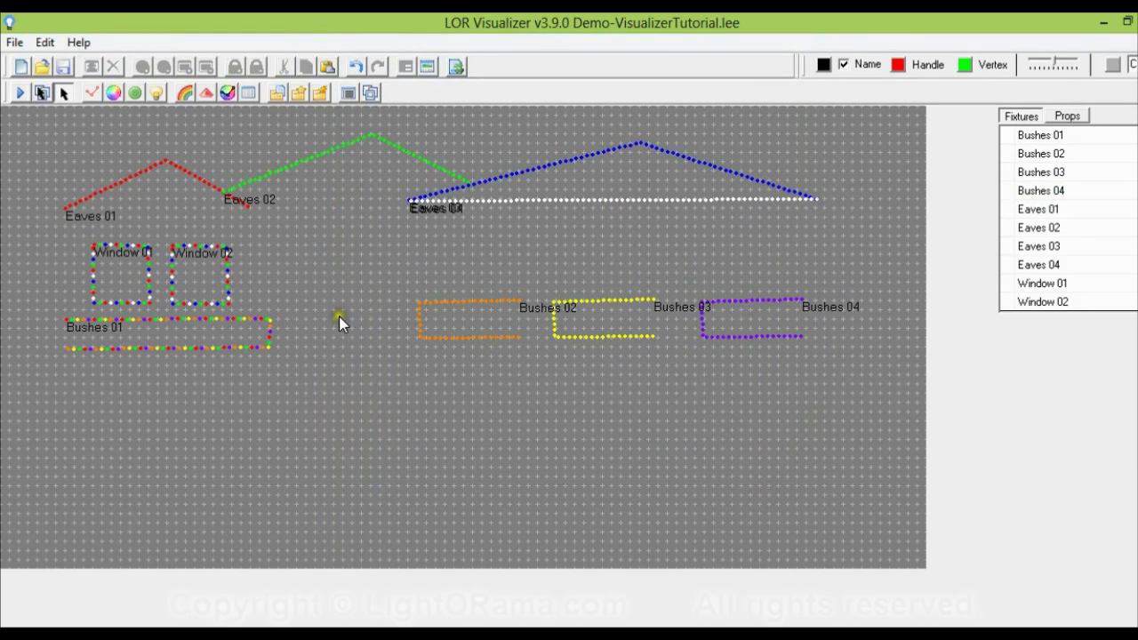
# - Start a mega tree in the open area below the eaves as a 360 Degree, counter-clockwise tree with Strings Edge to Center bundles
pyautogui.click(206, 93)
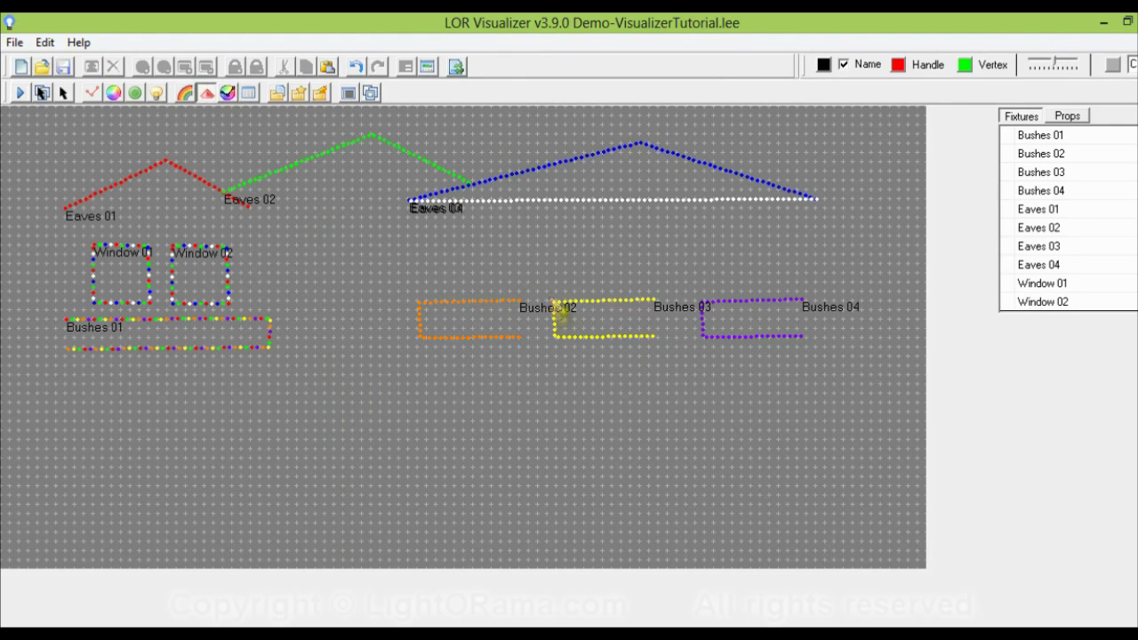
pyautogui.click(398, 272)
pyautogui.moveTo(570, 39)
pyautogui.mouseDown()
pyautogui.moveTo(533, 95)
pyautogui.moveTo(541, 122)
pyautogui.moveTo(521, 113)
pyautogui.mouseUp()
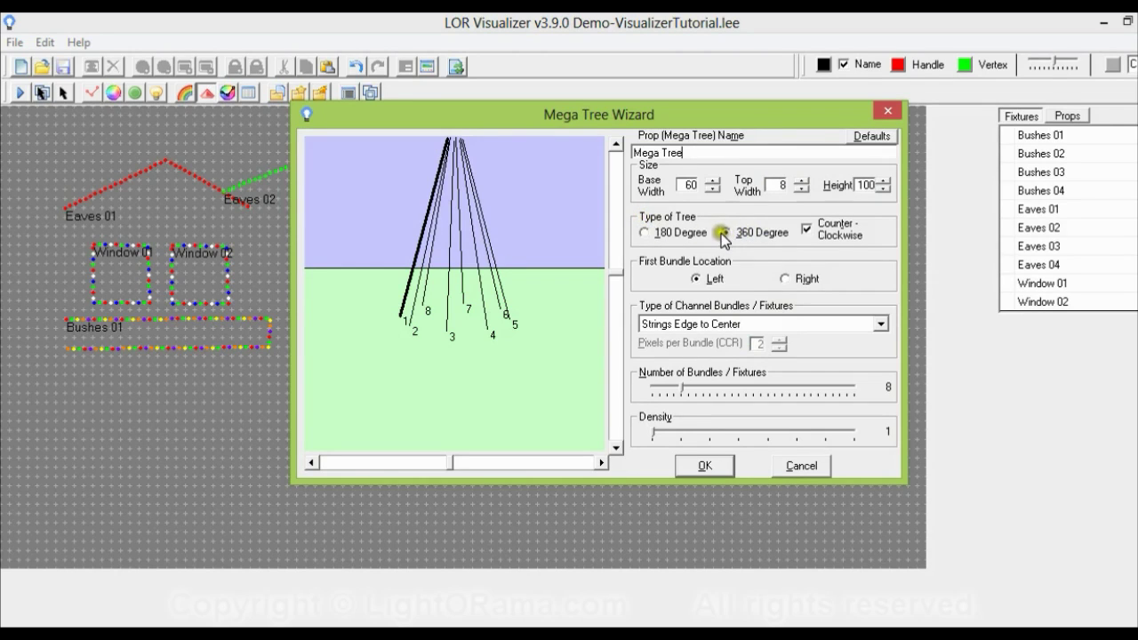
pyautogui.click(806, 231)
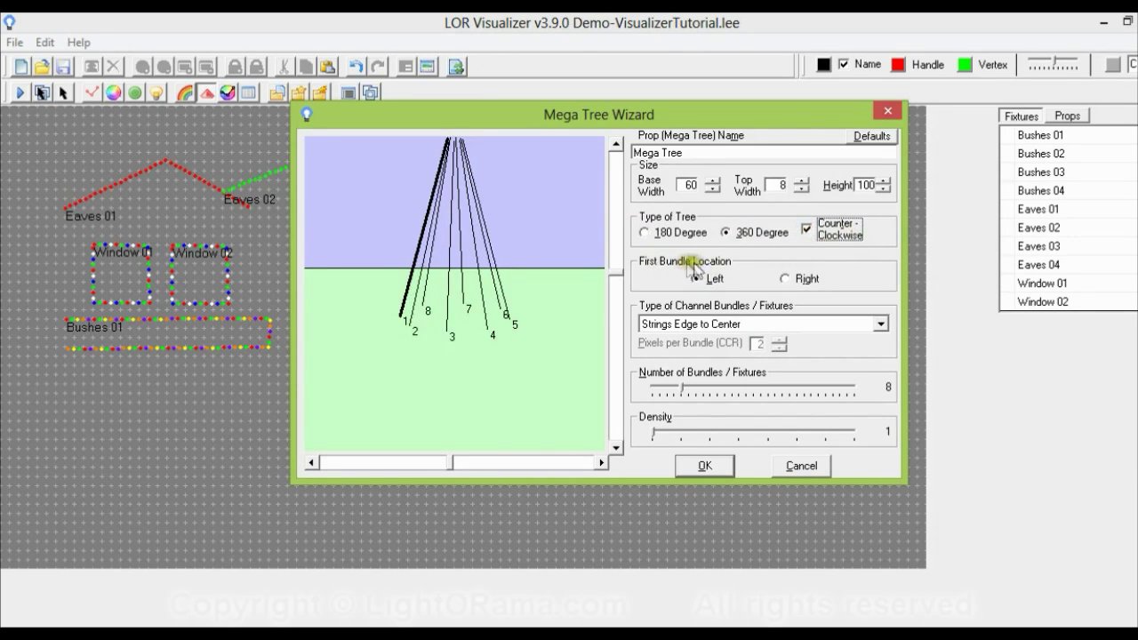
pyautogui.click(723, 326)
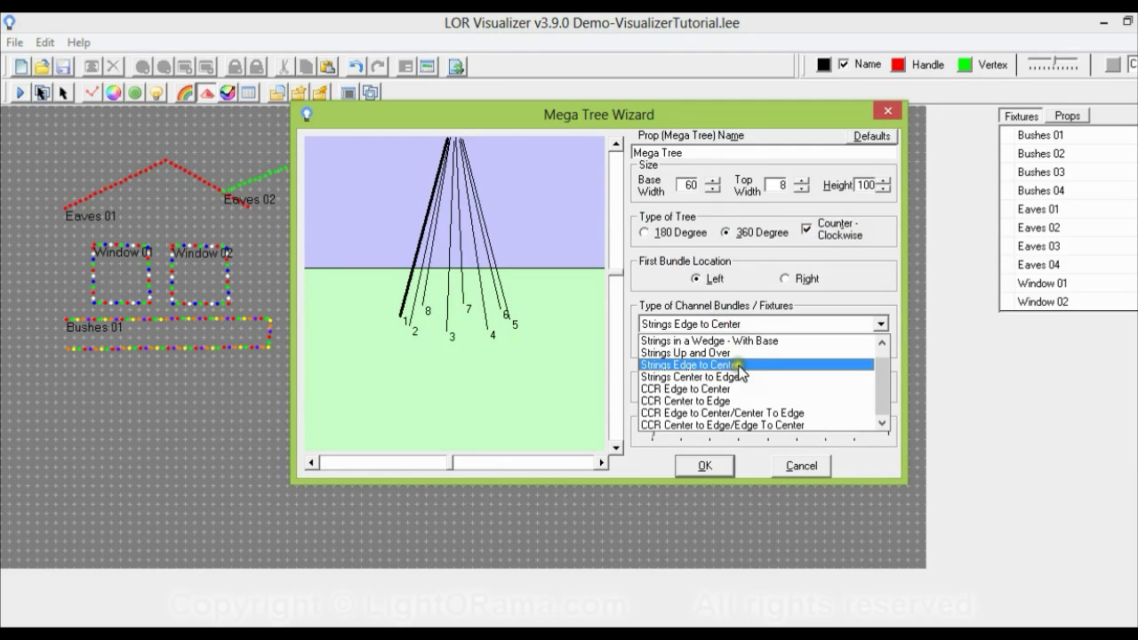
pyautogui.click(732, 367)
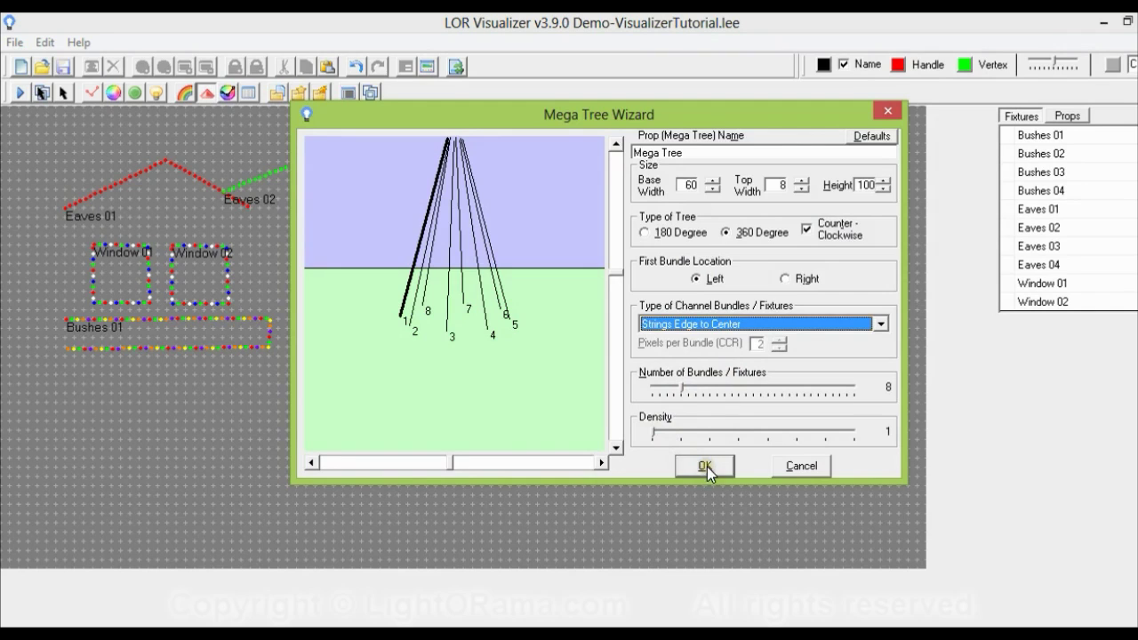
# - Turn the mega tree preview slightly and create the tree with a new fixture for every bundle
pyautogui.click(450, 462)
pyautogui.moveTo(451, 462); pyautogui.dragTo(449, 460)
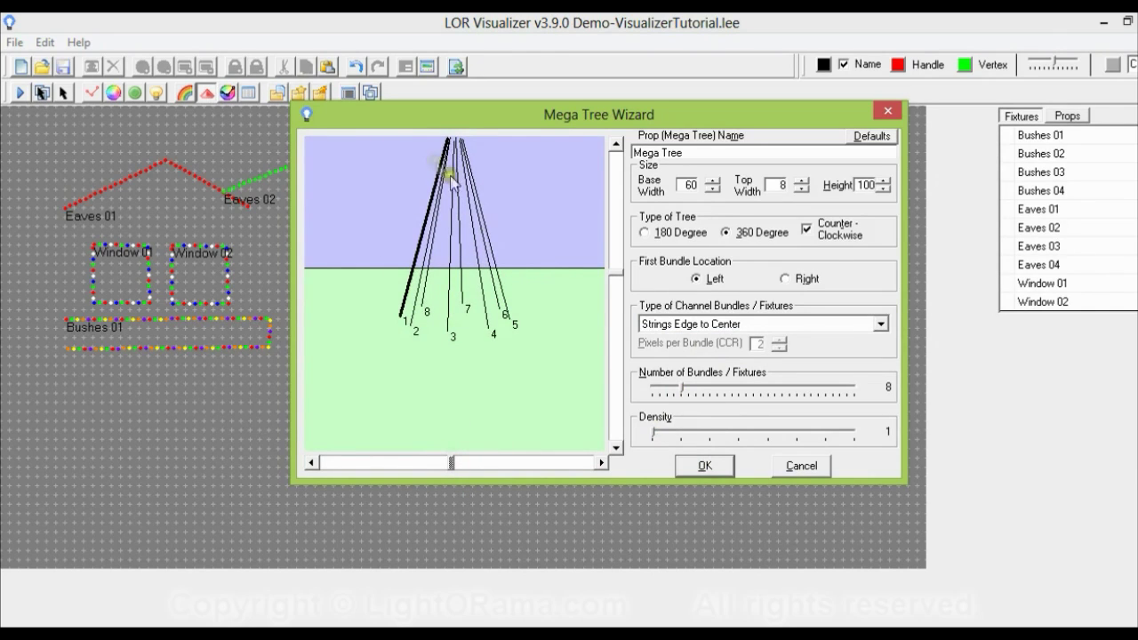
pyautogui.click(704, 466)
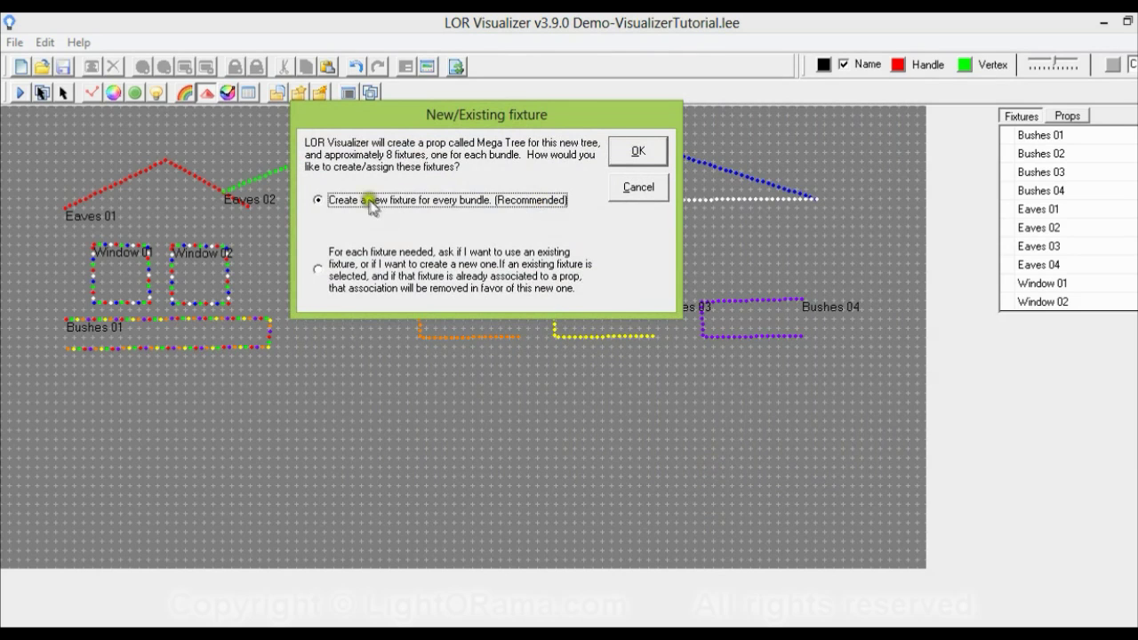
pyautogui.click(637, 149)
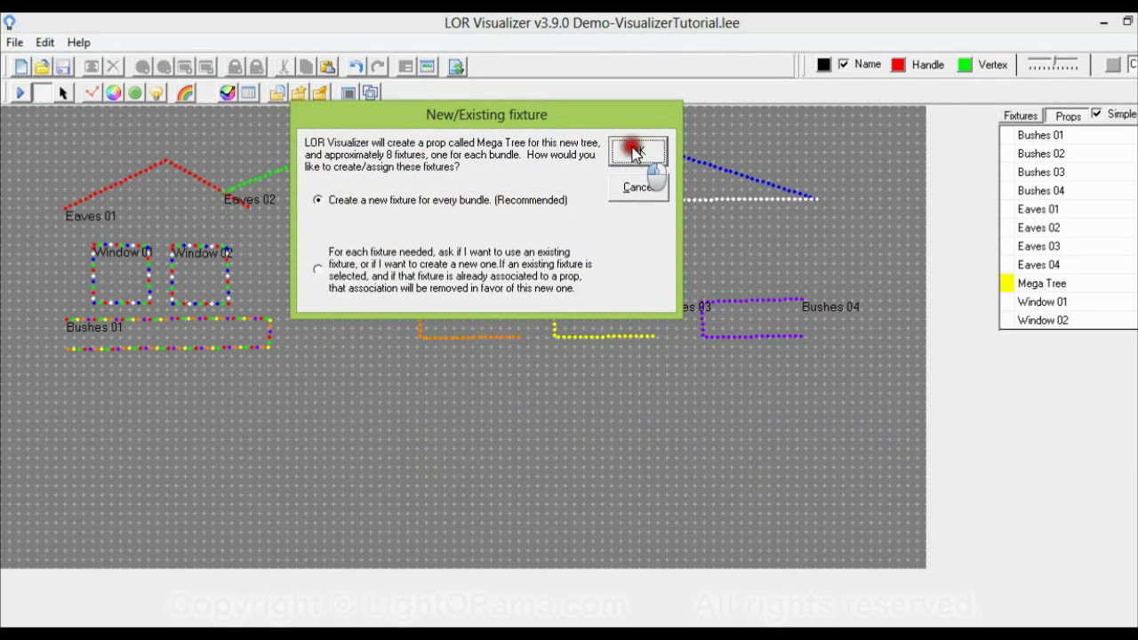
# - Run the Channel Wizard for the Mega Tree prop, choosing Normal channels and New channels
pyautogui.moveTo(246, 89); pyautogui.dragTo(492, 90)
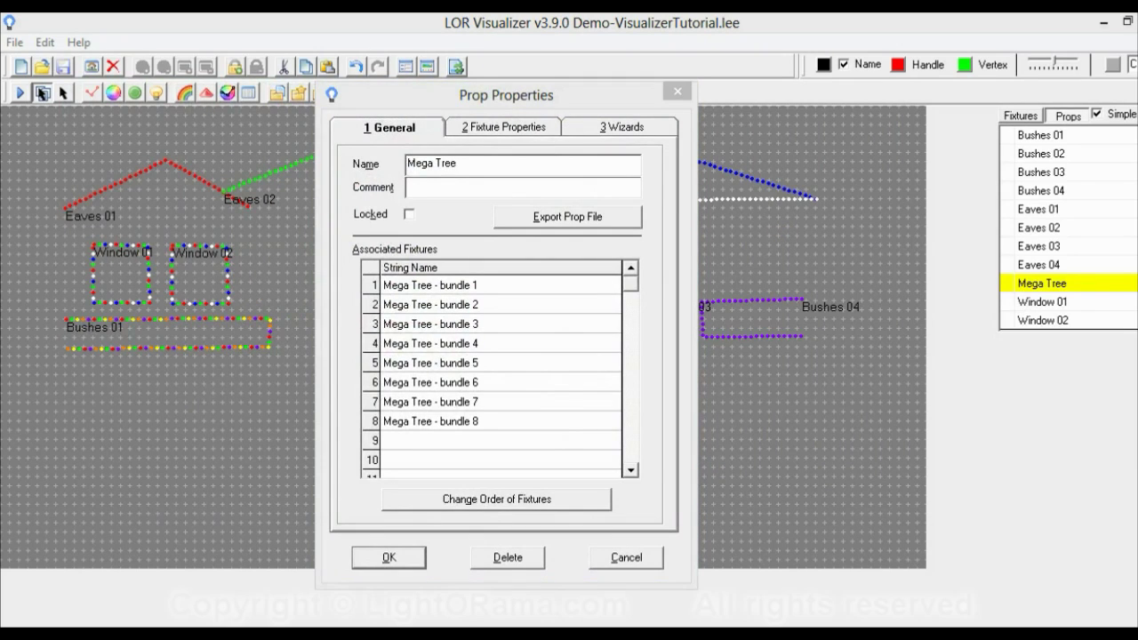
pyautogui.click(483, 127)
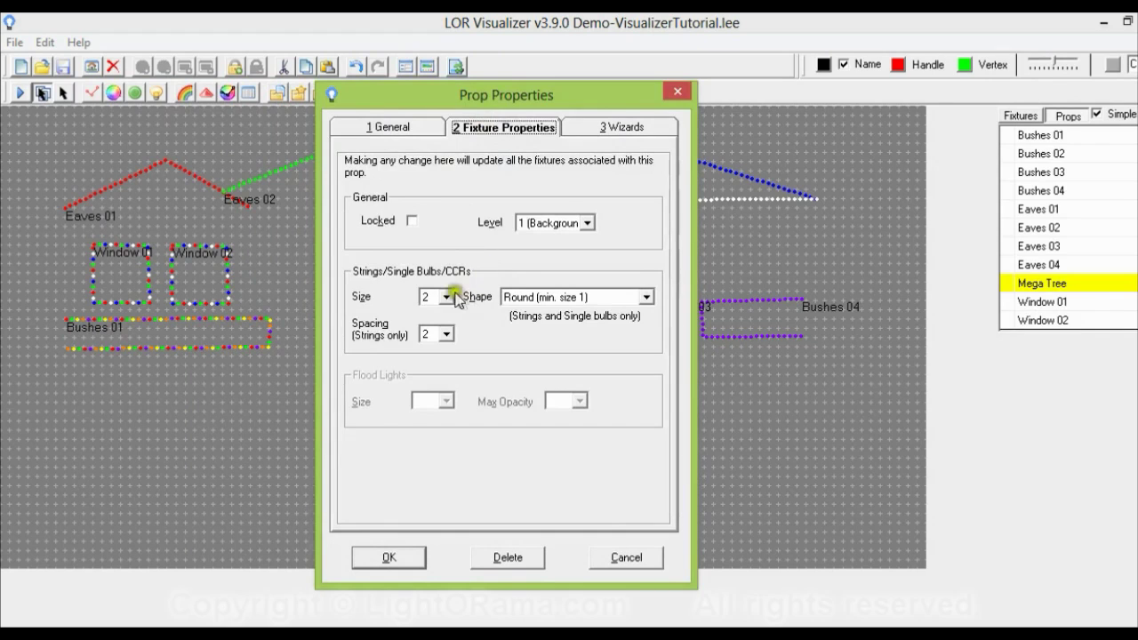
pyautogui.click(619, 126)
pyautogui.click(514, 130)
pyautogui.click(614, 127)
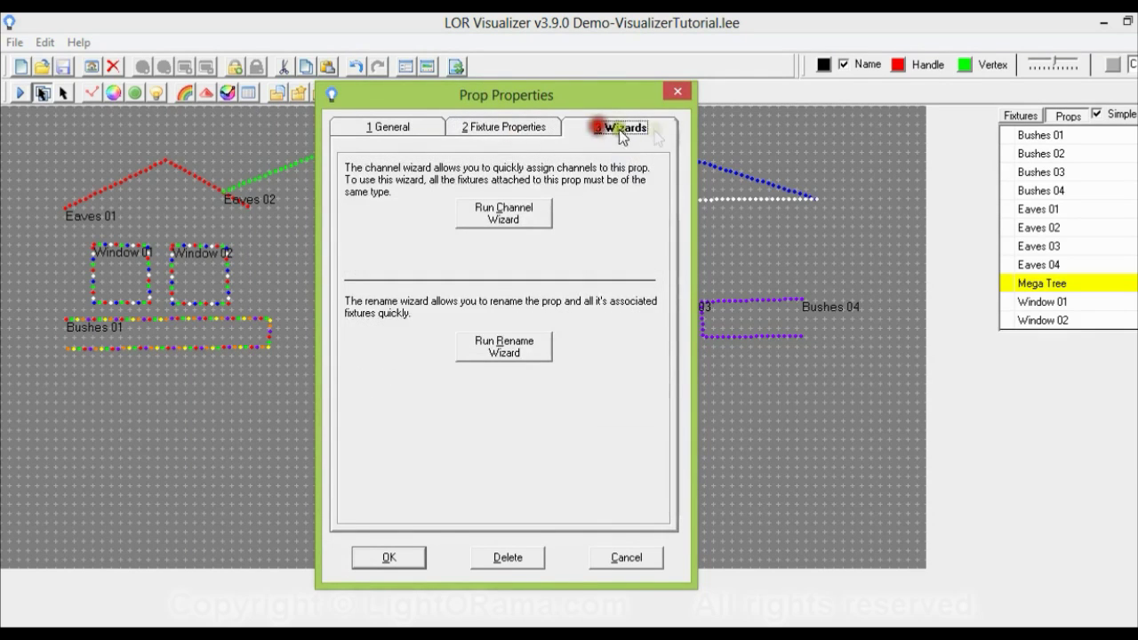
pyautogui.click(525, 222)
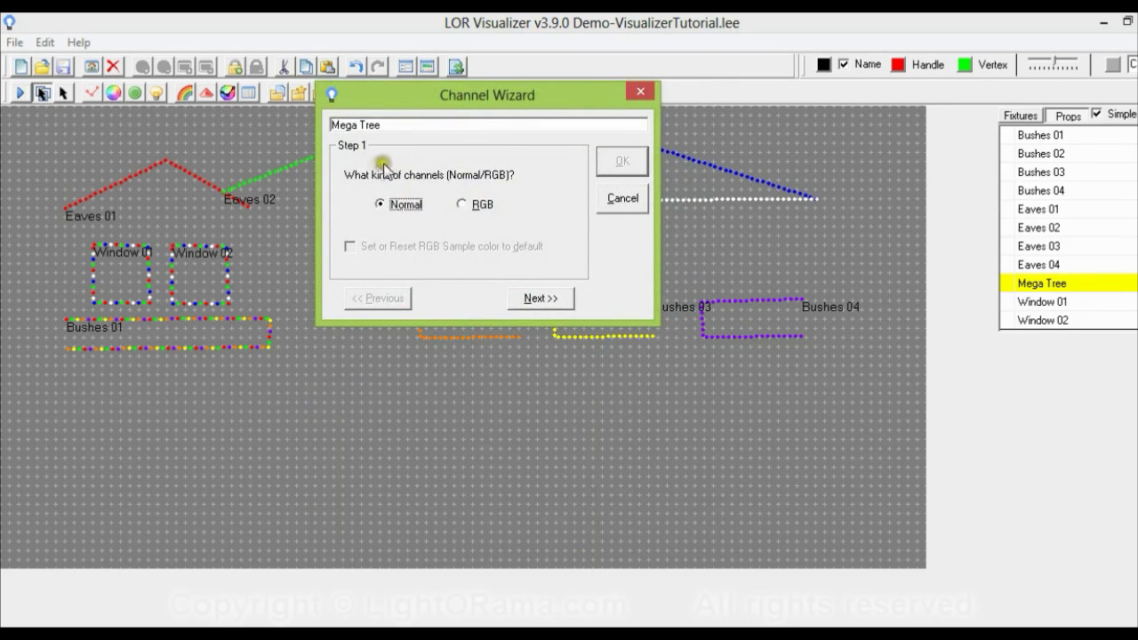
pyautogui.click(550, 297)
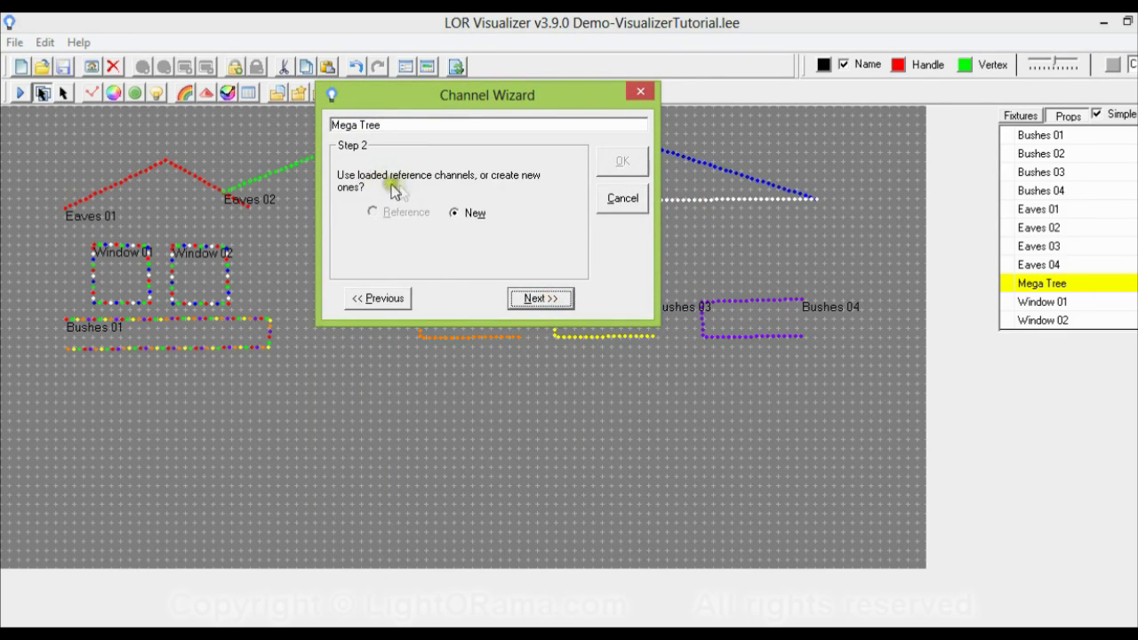
pyautogui.click(535, 299)
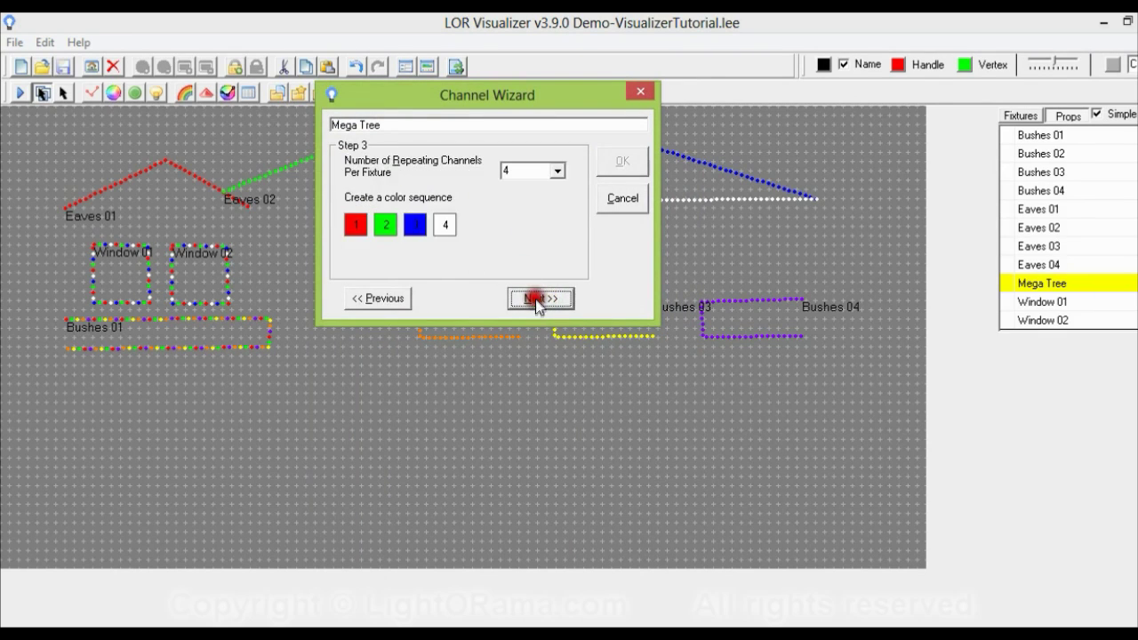
# - Use 4 repeating channels per fixture with the color sequence red, green, blue, white
pyautogui.click(558, 171)
pyautogui.click(558, 189)
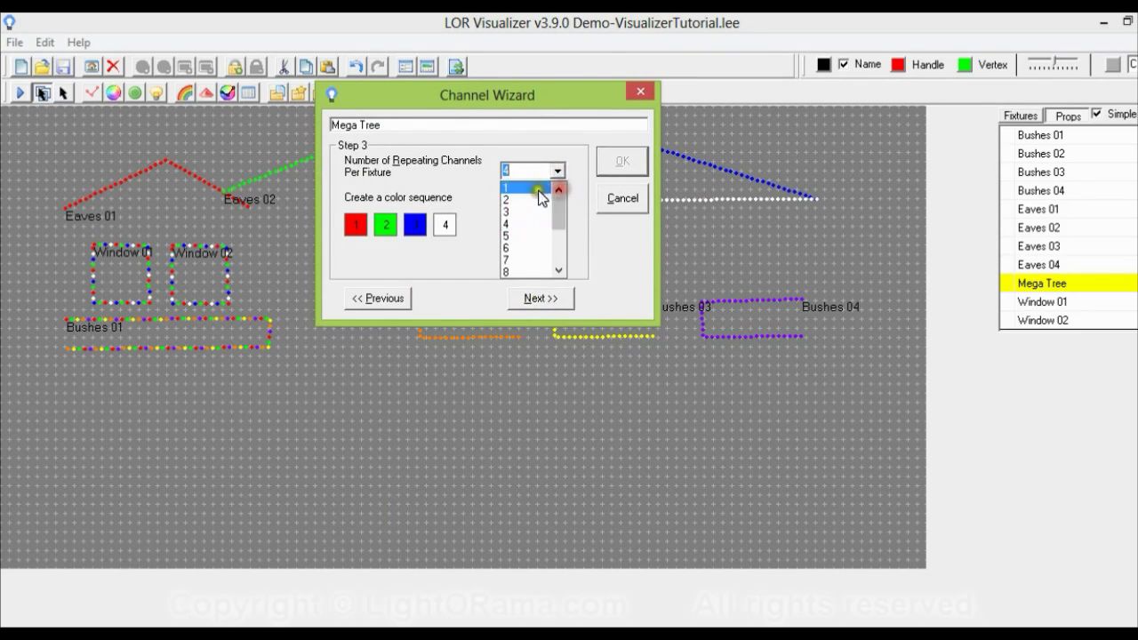
pyautogui.click(523, 223)
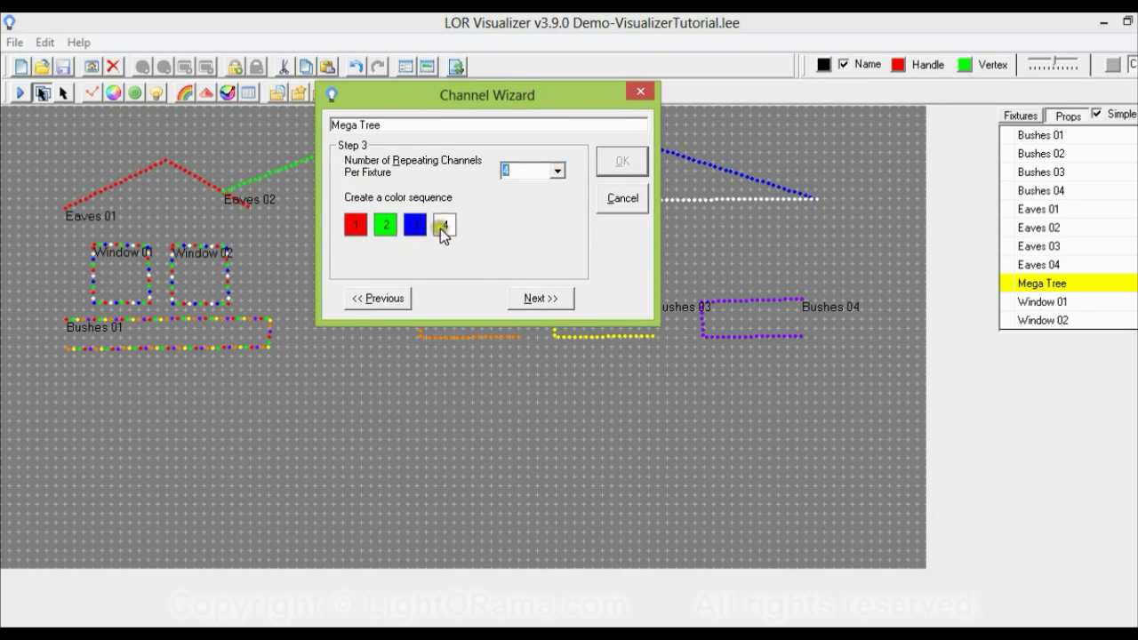
pyautogui.click(356, 225)
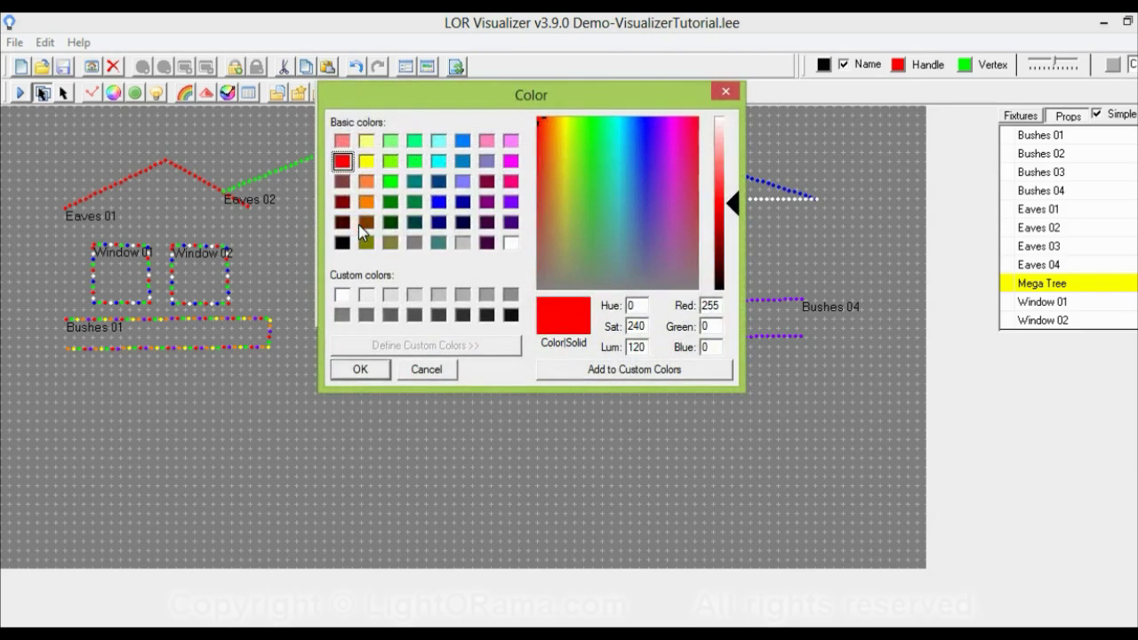
pyautogui.click(370, 161)
pyautogui.click(341, 161)
pyautogui.click(360, 369)
pyautogui.click(385, 225)
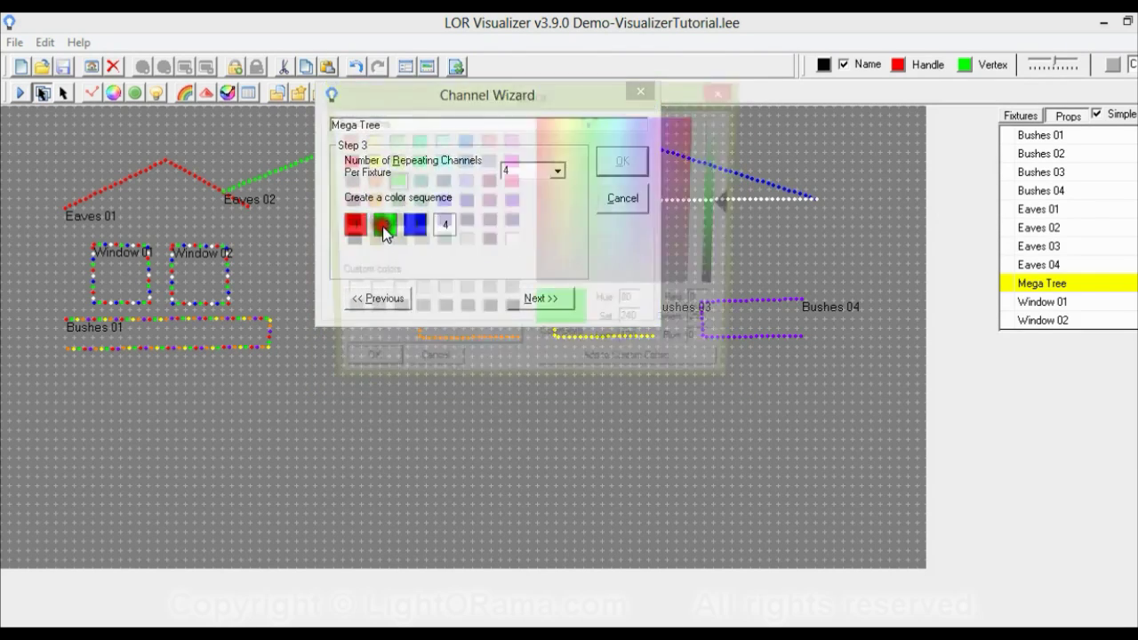
pyautogui.click(354, 369)
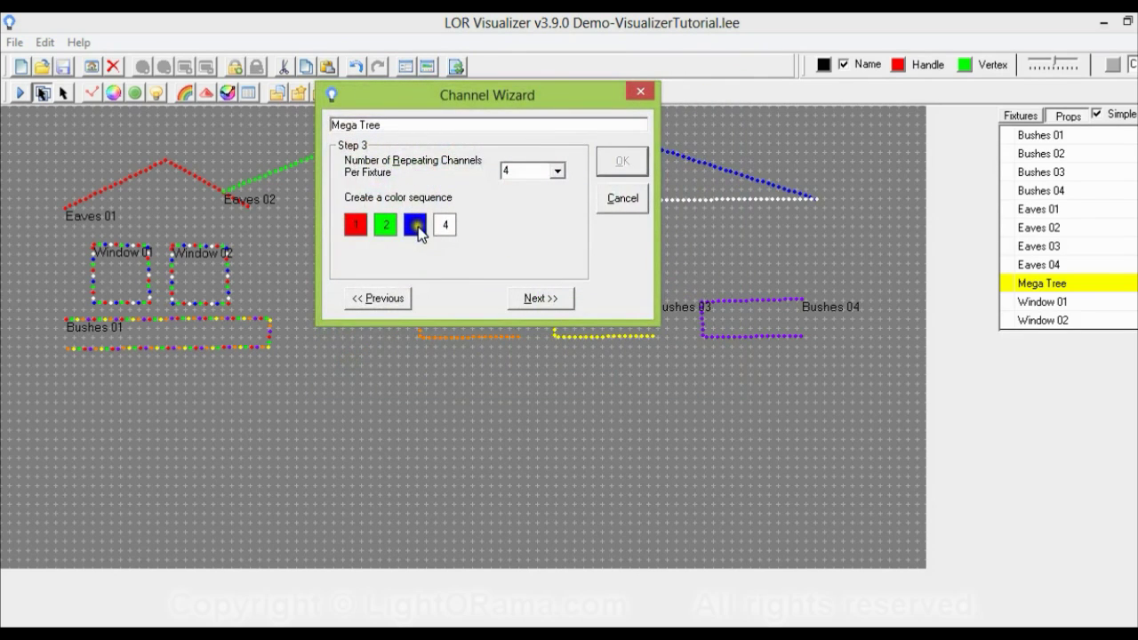
# - Set the mega tree channels' device type to Light-O-Rama Controller with Legacy (1-16) addressing
pyautogui.click(558, 300)
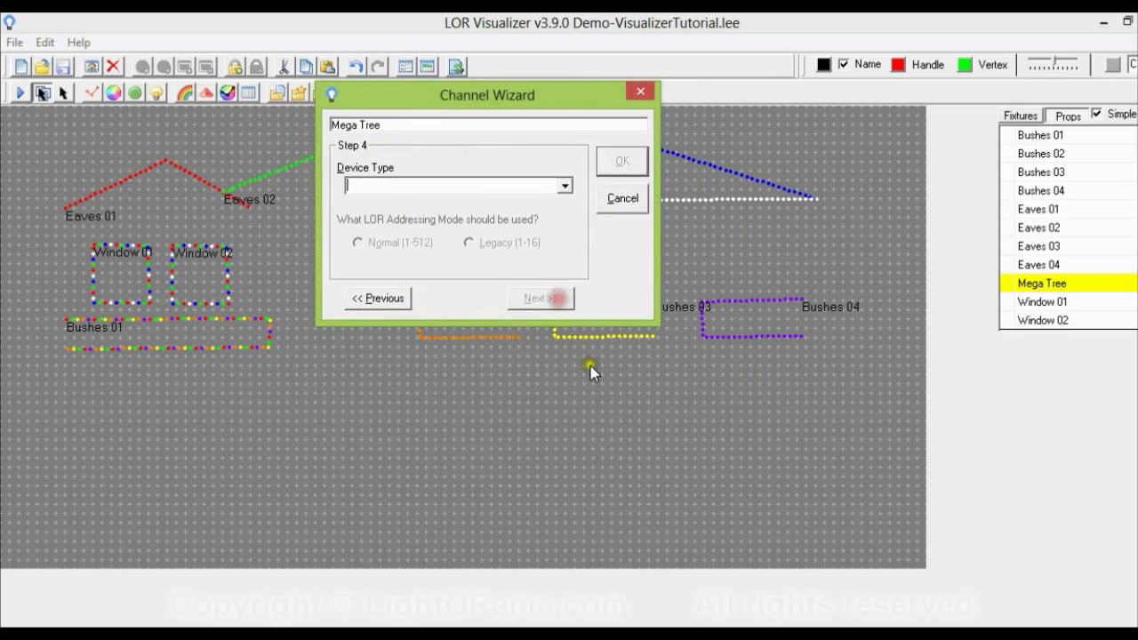
pyautogui.click(562, 185)
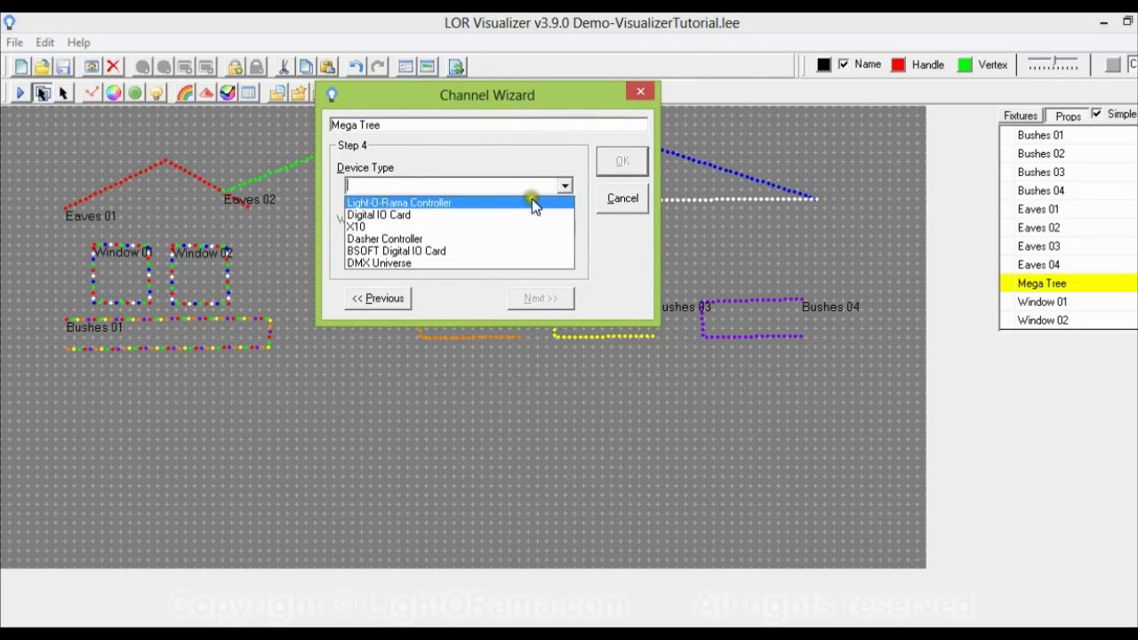
pyautogui.click(527, 202)
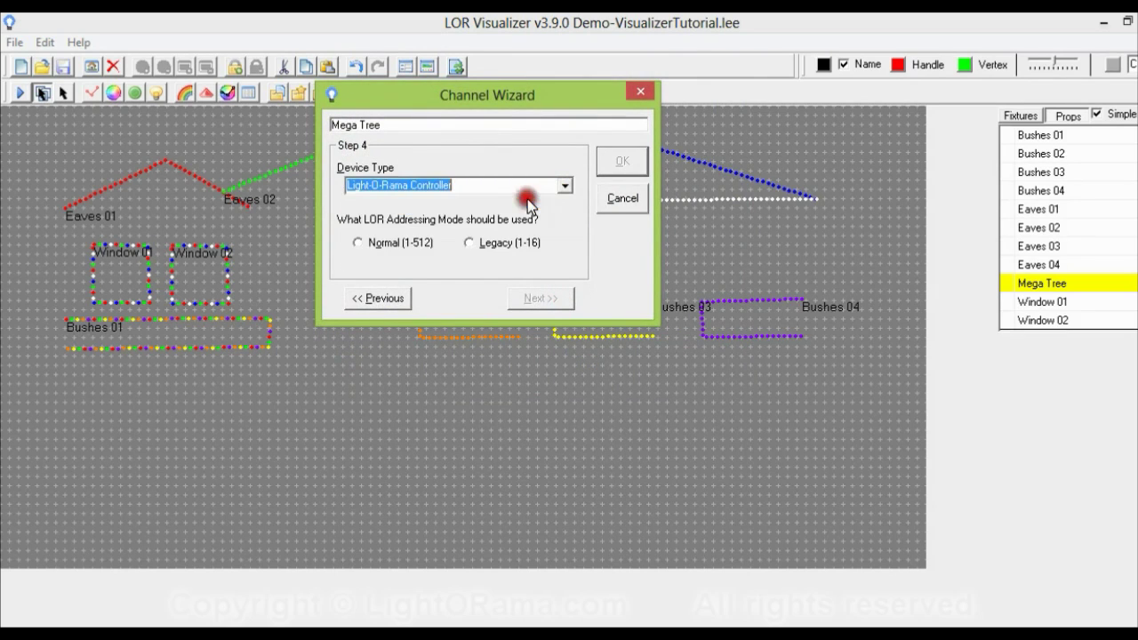
pyautogui.click(469, 242)
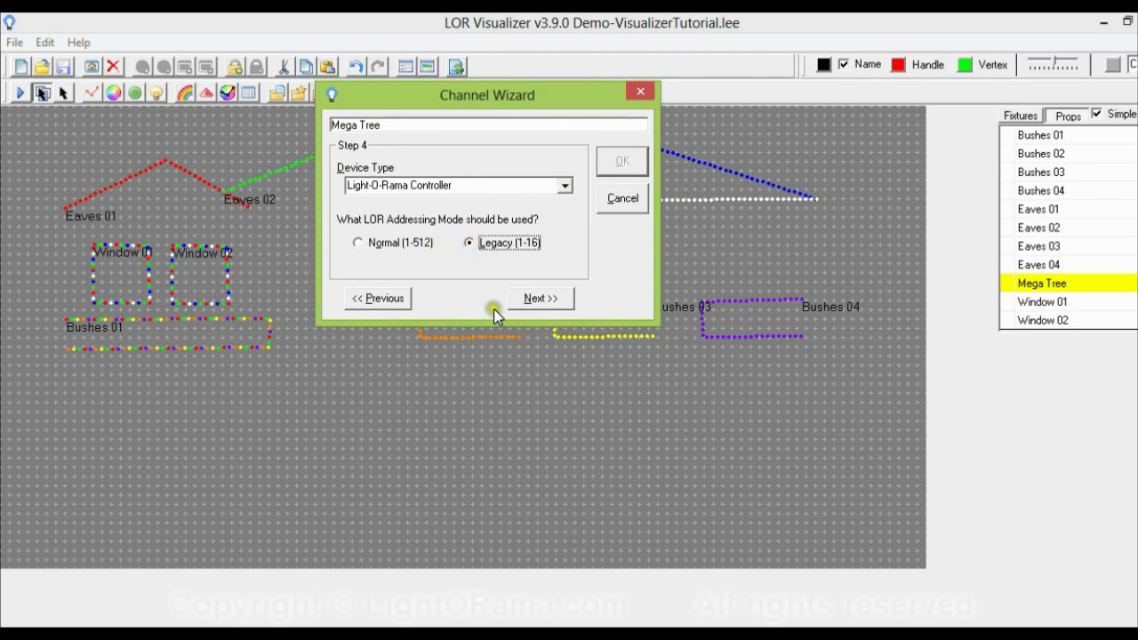
pyautogui.click(544, 301)
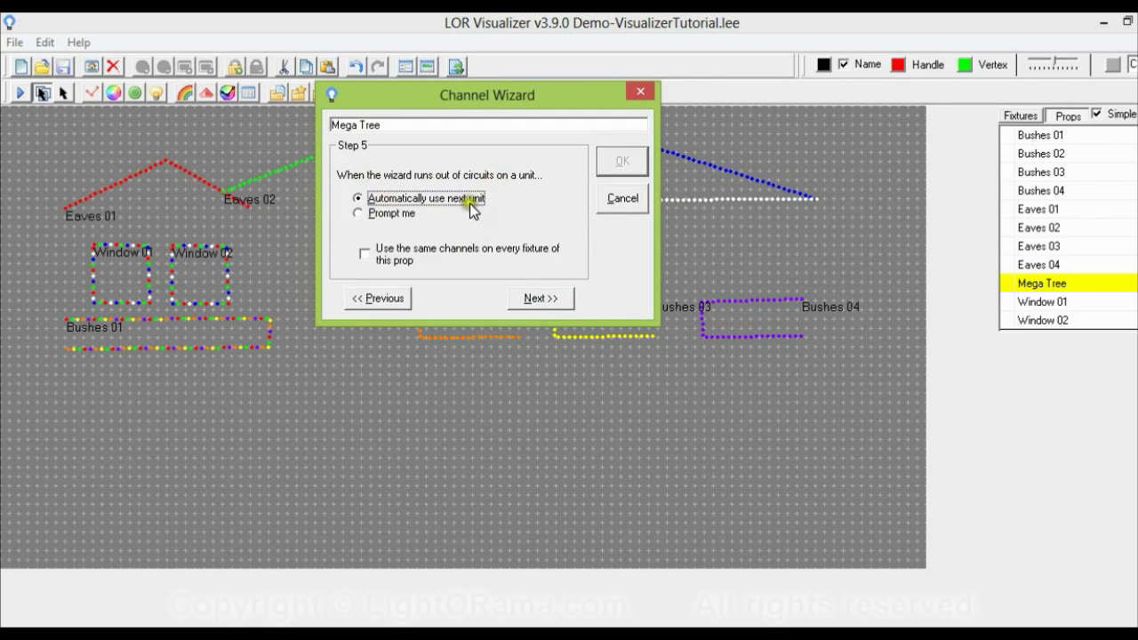
# - Keep automatic use of the next unit, set the starting address to Regular network, unit 02, circuit 1, and finish the channel assignment
pyautogui.click(562, 300)
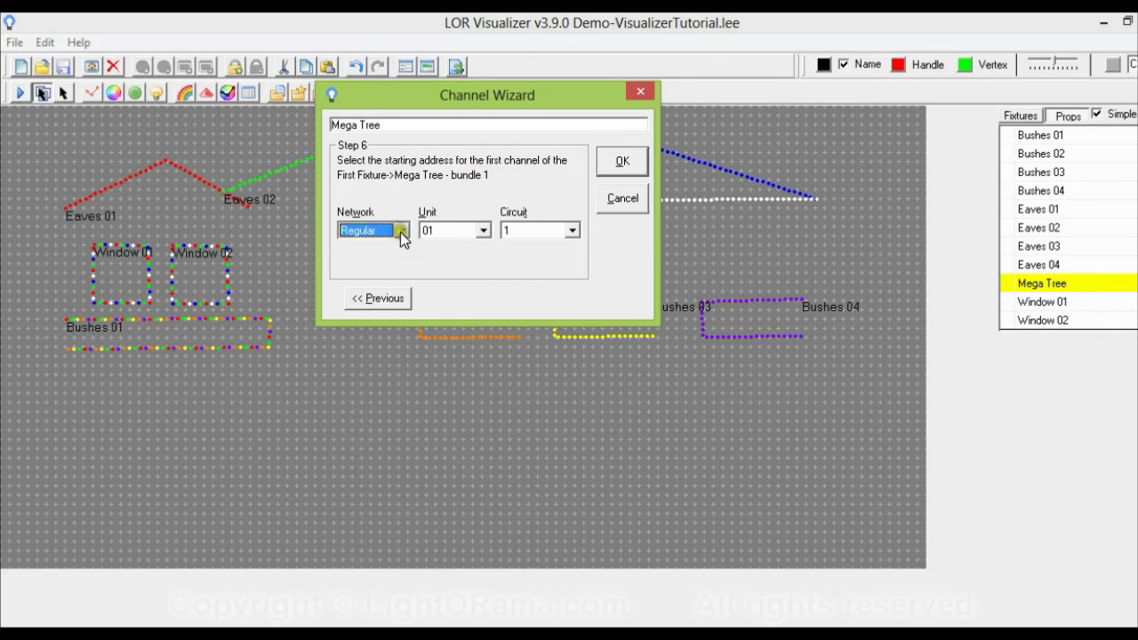
pyautogui.click(482, 230)
pyautogui.click(473, 259)
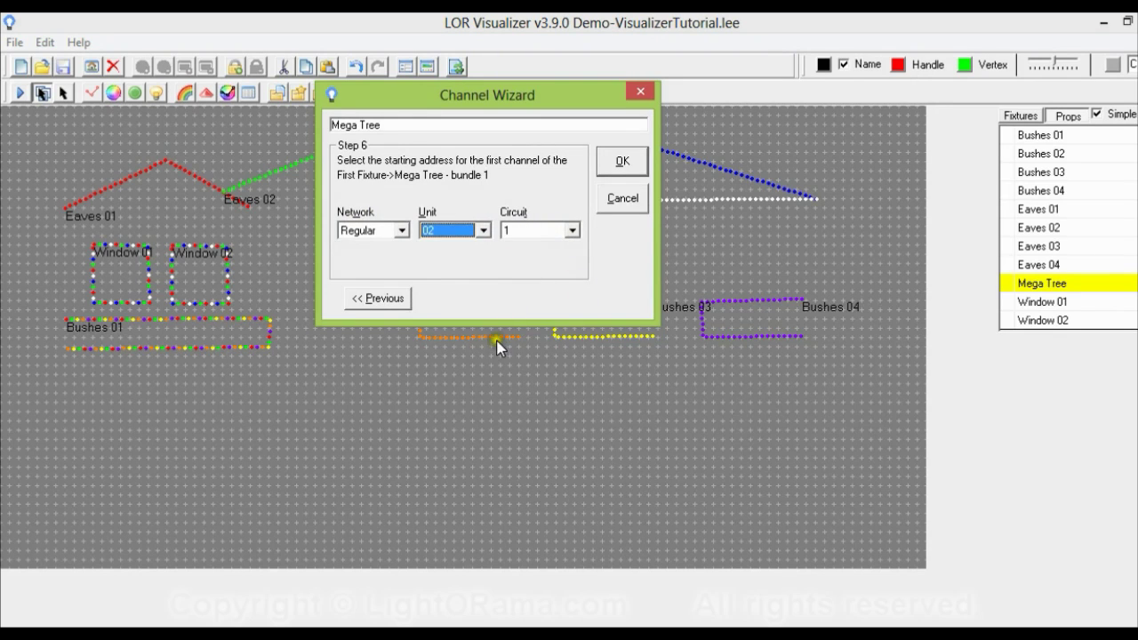
pyautogui.click(622, 161)
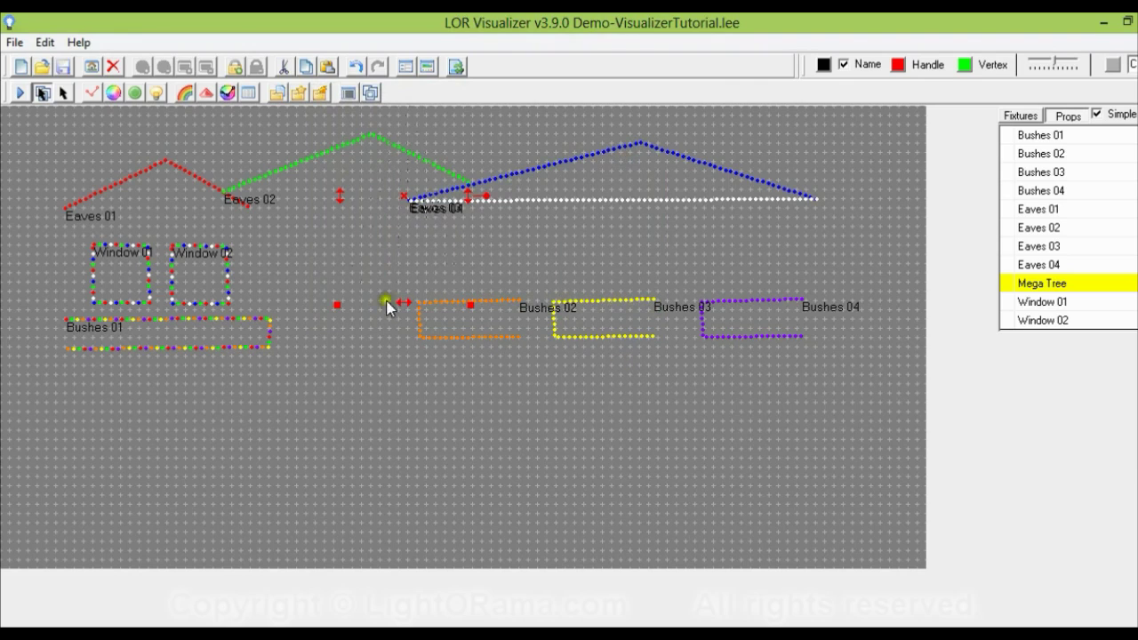
# - Move the Mega Tree prop beneath the blue eaves' peak, between Bushes 03 and Bushes 04, and deselect it
pyautogui.click(374, 409)
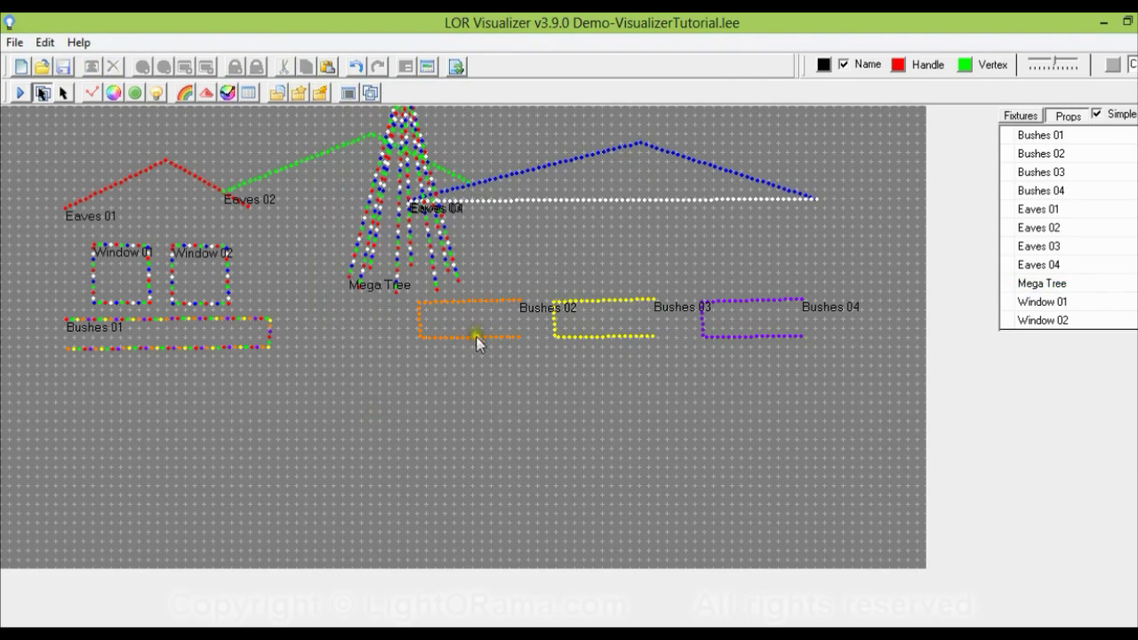
pyautogui.click(399, 224)
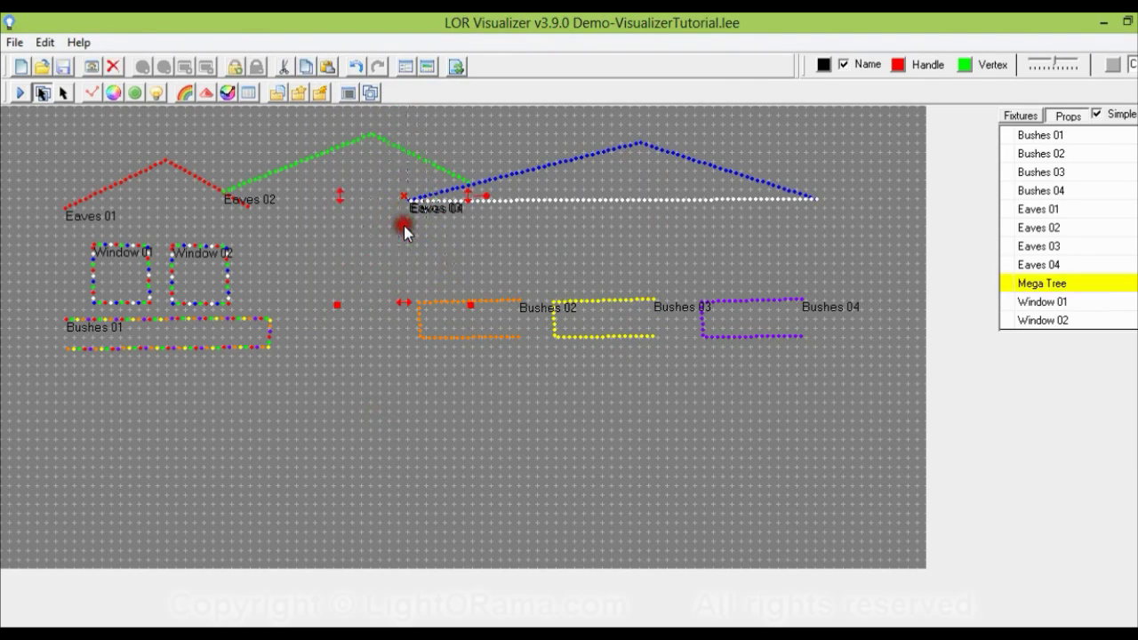
pyautogui.moveTo(403, 194); pyautogui.dragTo(680, 341)
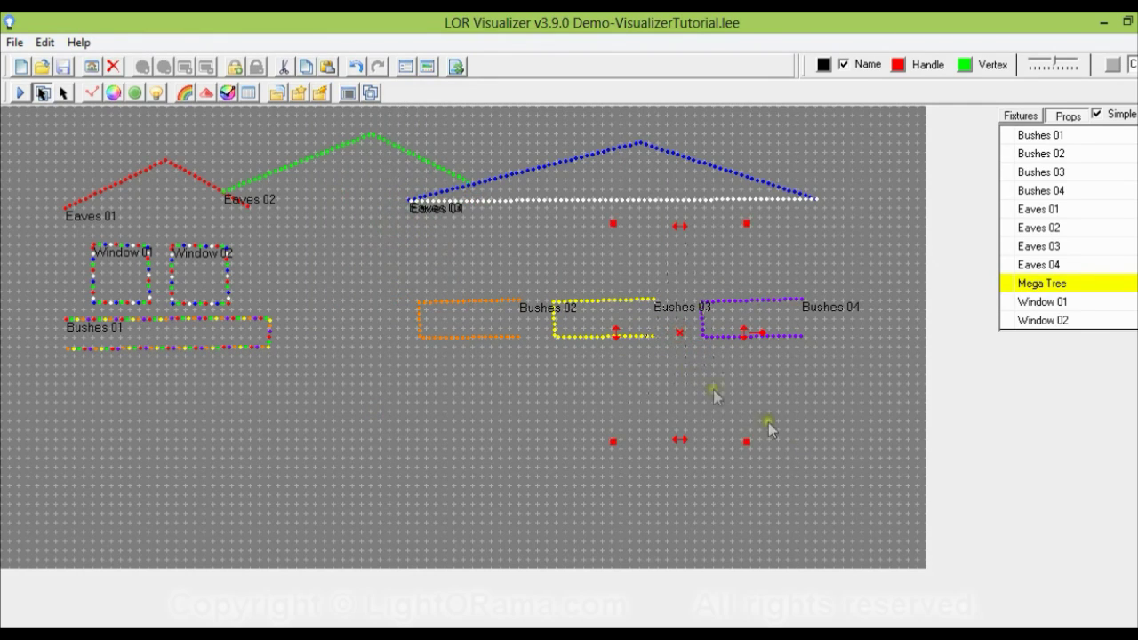
pyautogui.click(849, 449)
pyautogui.click(810, 503)
pyautogui.click(788, 392)
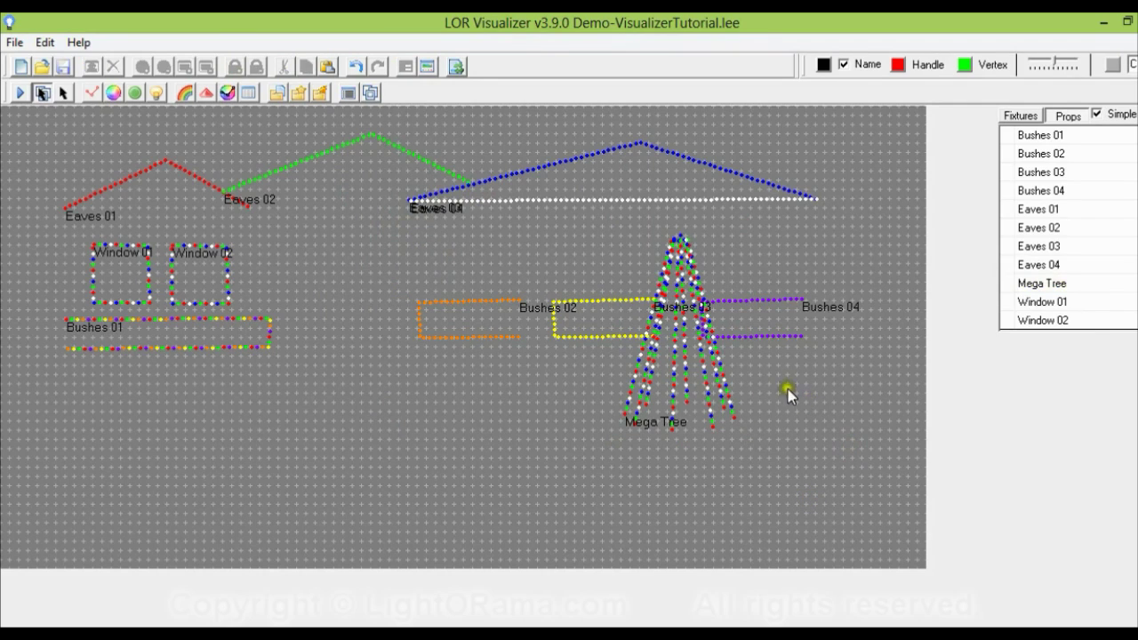
# - List the individual fixtures and examine the channels and colors assigned to Mega Tree - bundle 1
pyautogui.click(1060, 287)
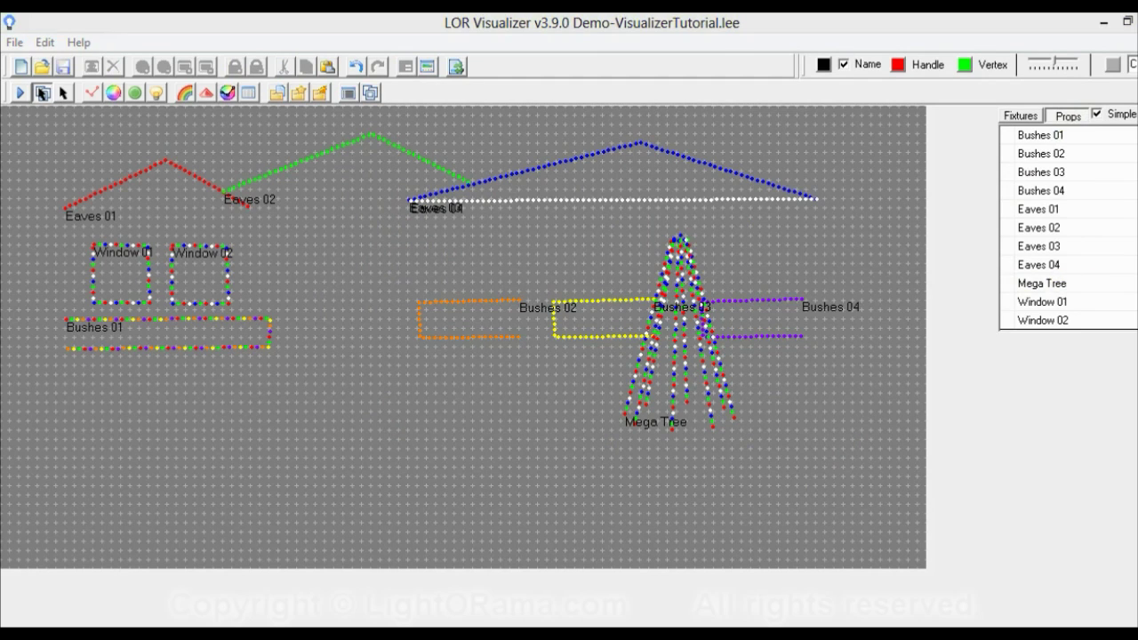
pyautogui.click(1024, 116)
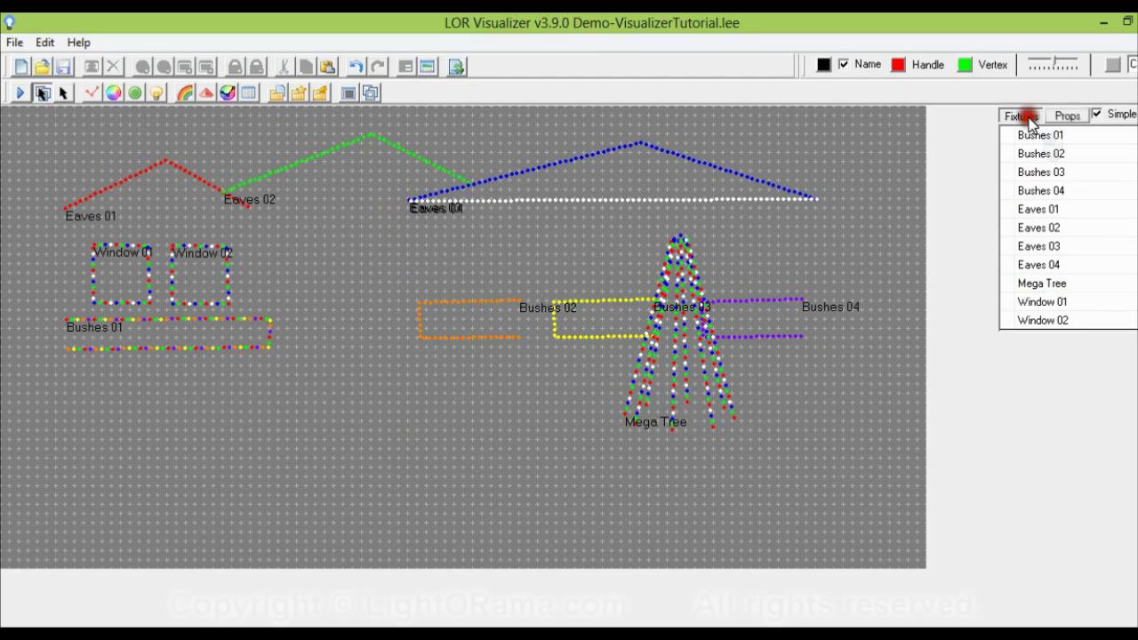
pyautogui.click(1065, 222)
pyautogui.click(1086, 283)
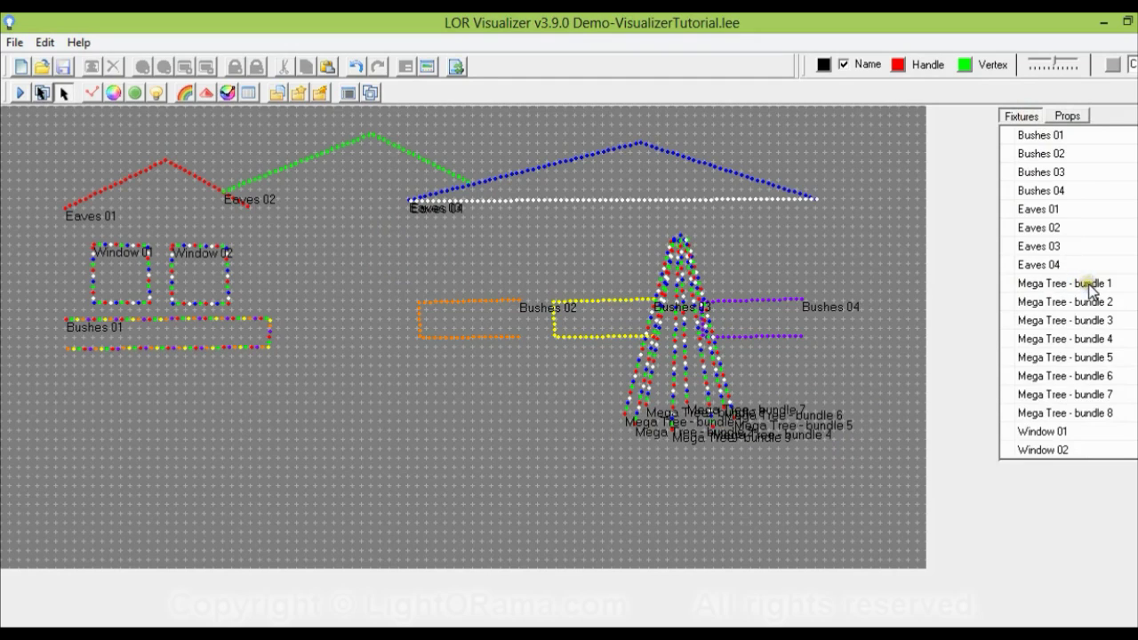
pyautogui.click(667, 365)
pyautogui.click(1107, 283)
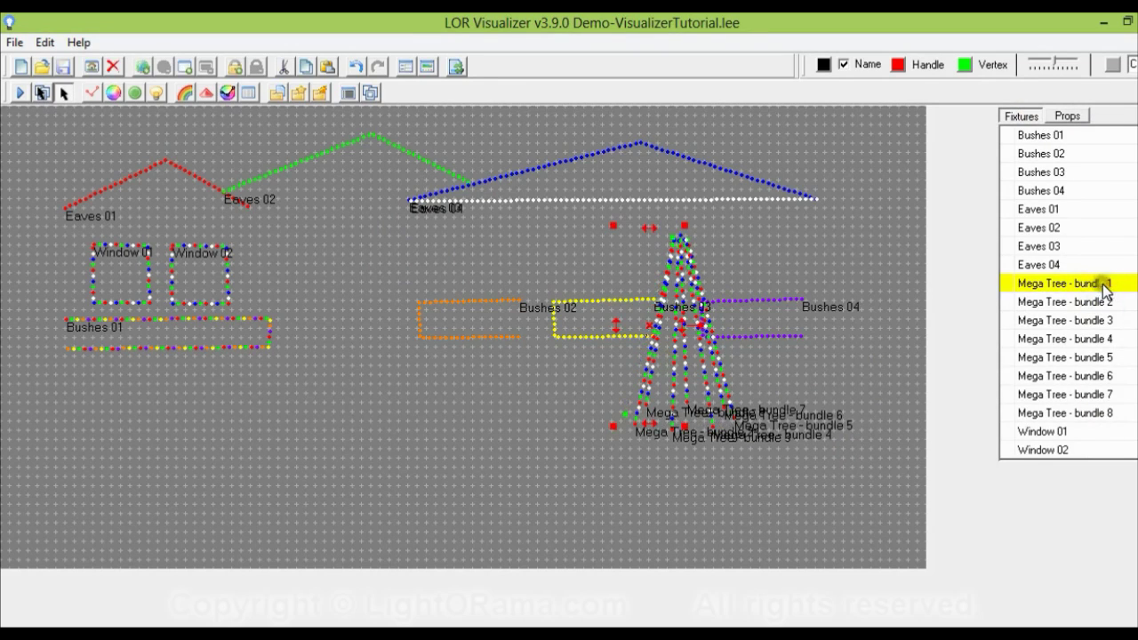
pyautogui.doubleClick(1107, 292)
pyautogui.moveTo(666, 97); pyautogui.dragTo(437, 37)
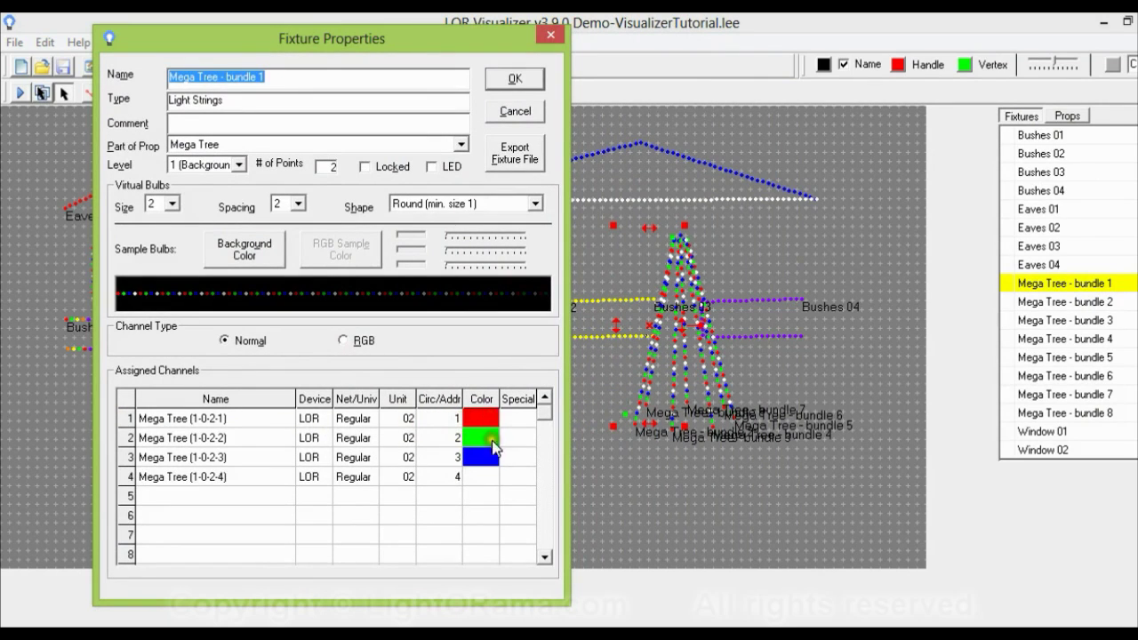
pyautogui.click(515, 79)
# - Check the assigned channels in the fixture properties of Mega Tree bundles 2, 3 and 4, leaving each without edits
pyautogui.click(1113, 303)
pyautogui.doubleClick(1114, 302)
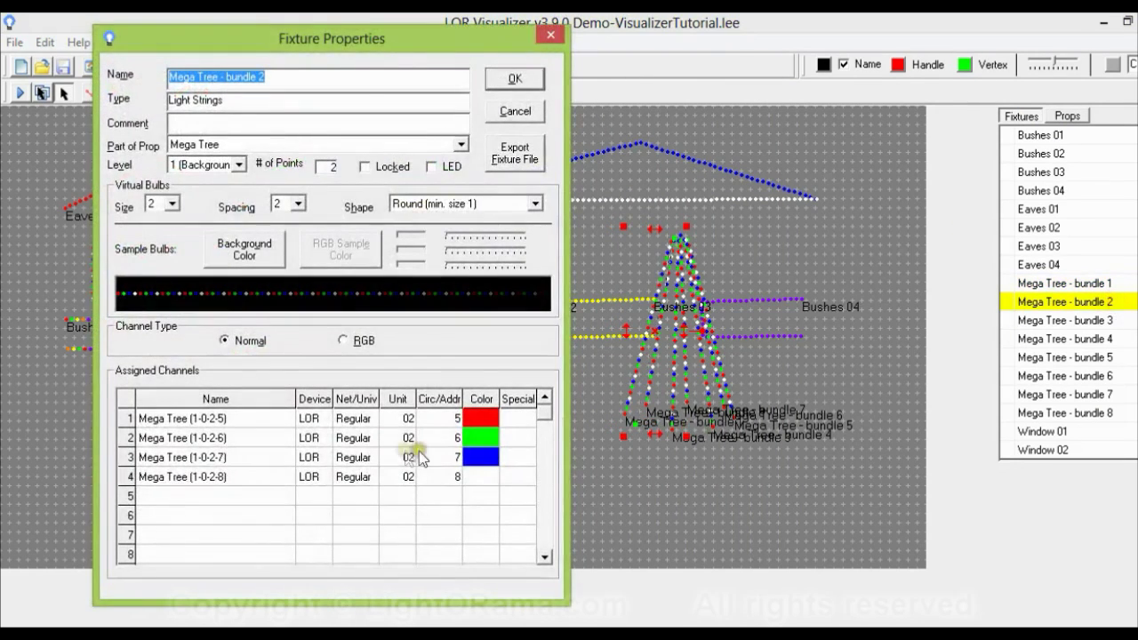
pyautogui.click(489, 112)
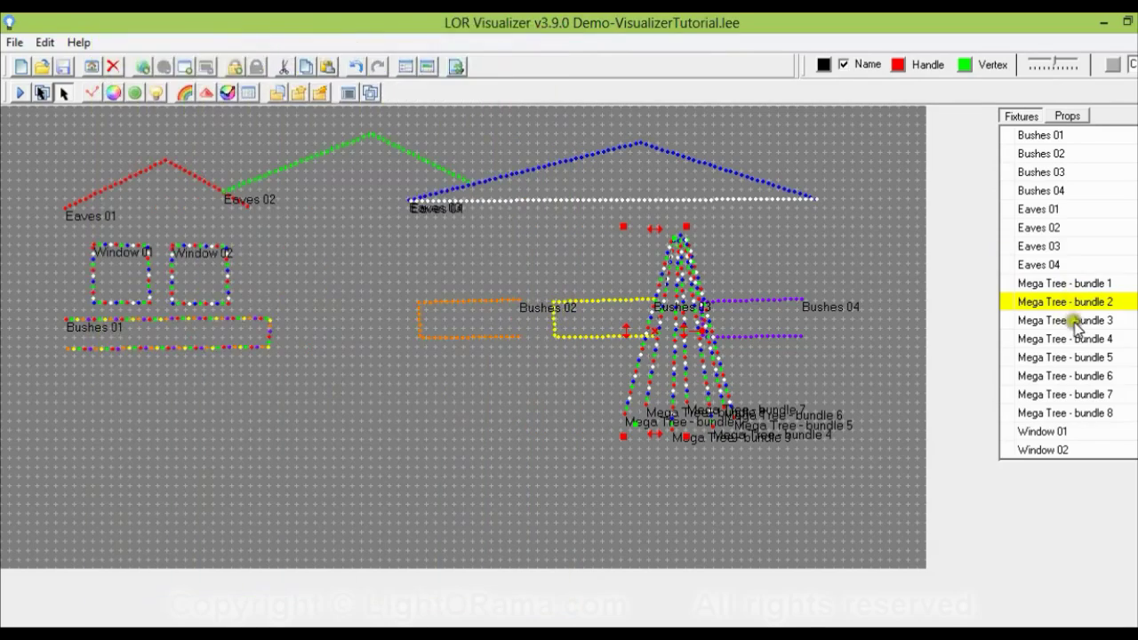
pyautogui.doubleClick(1072, 321)
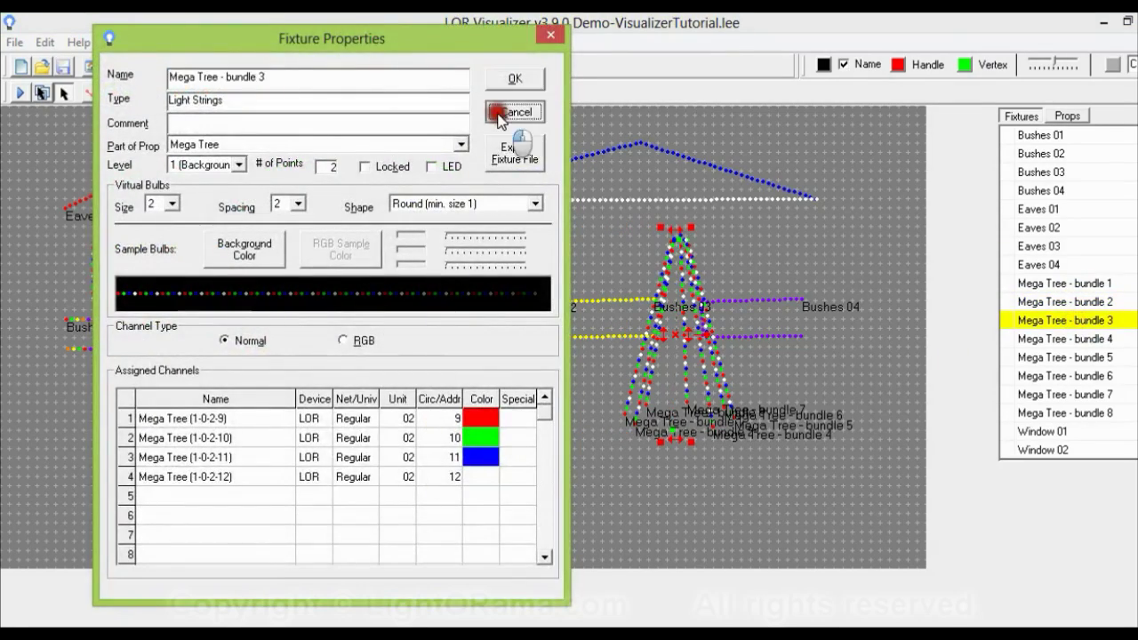
pyautogui.click(515, 111)
pyautogui.doubleClick(1063, 338)
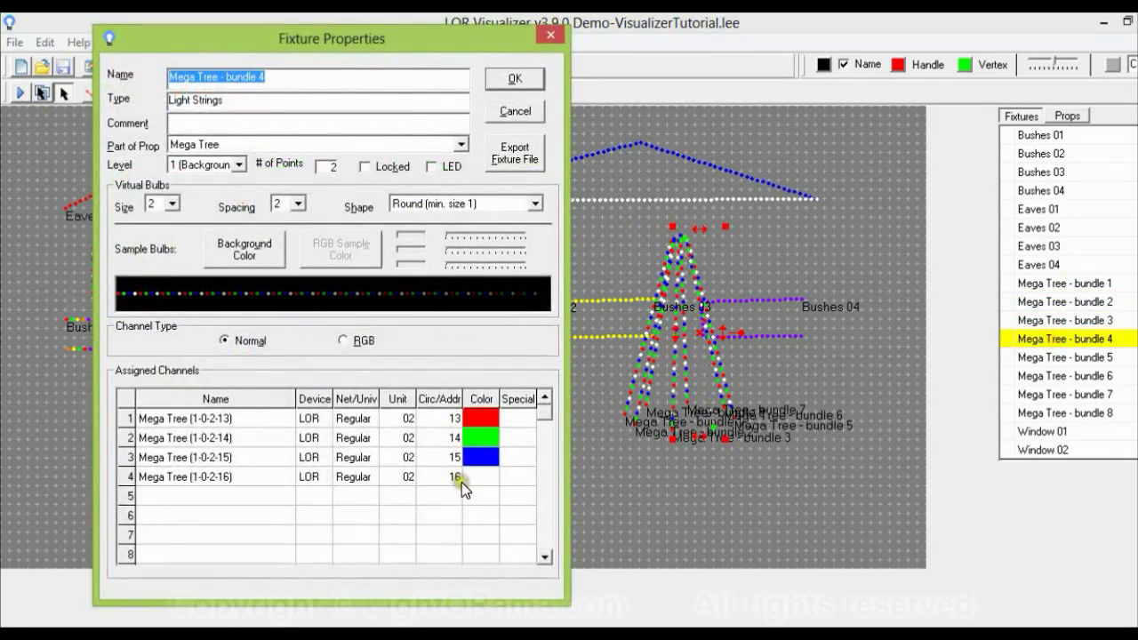
pyautogui.click(525, 112)
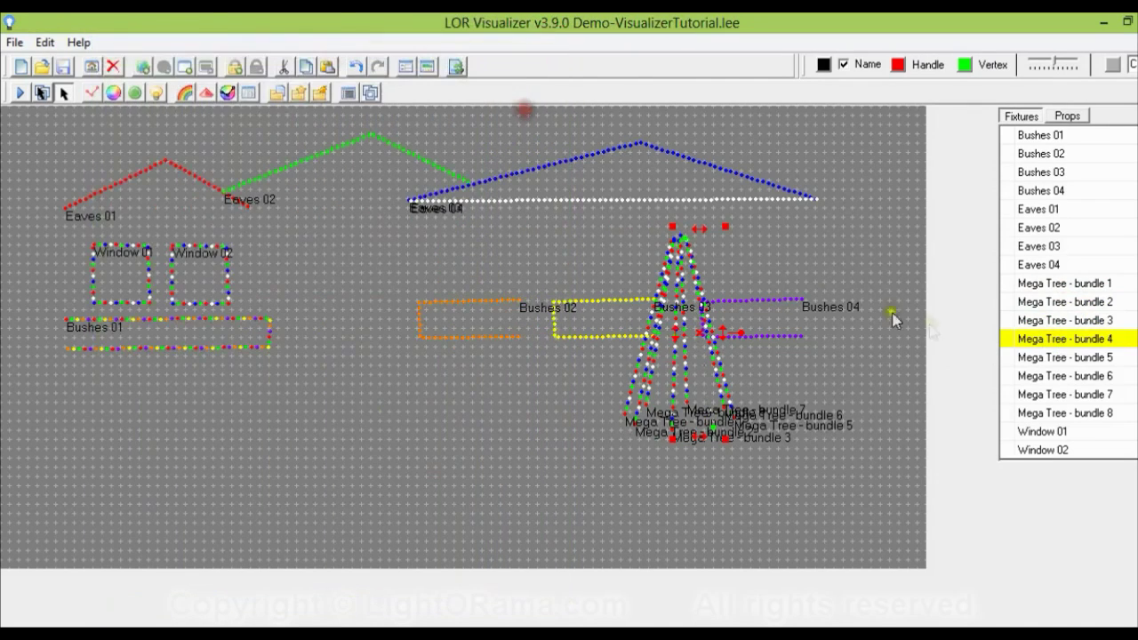
# - Review the unit and circuit assignments in the fixture properties of Mega Tree bundles 5 through 8
pyautogui.doubleClick(1058, 358)
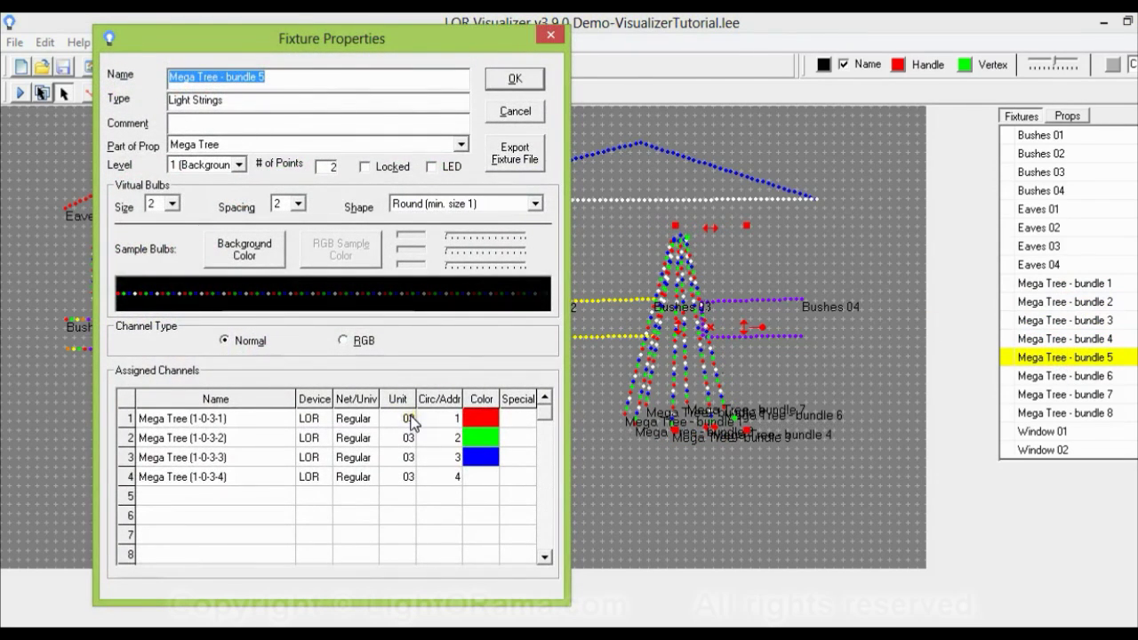
pyautogui.click(516, 111)
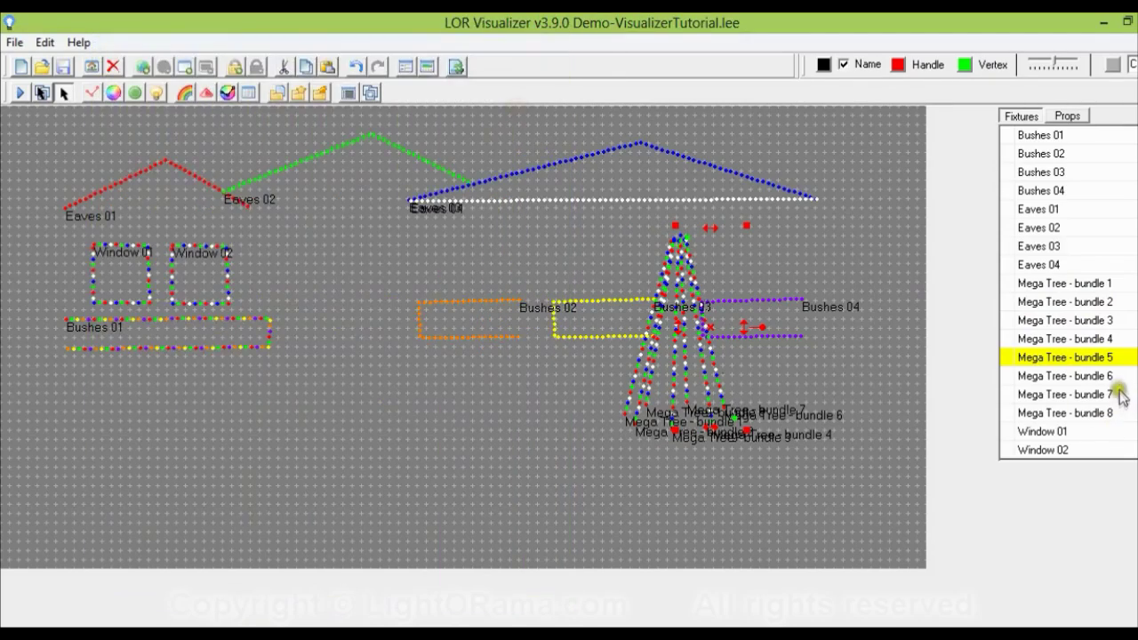
pyautogui.doubleClick(1049, 377)
pyautogui.click(509, 108)
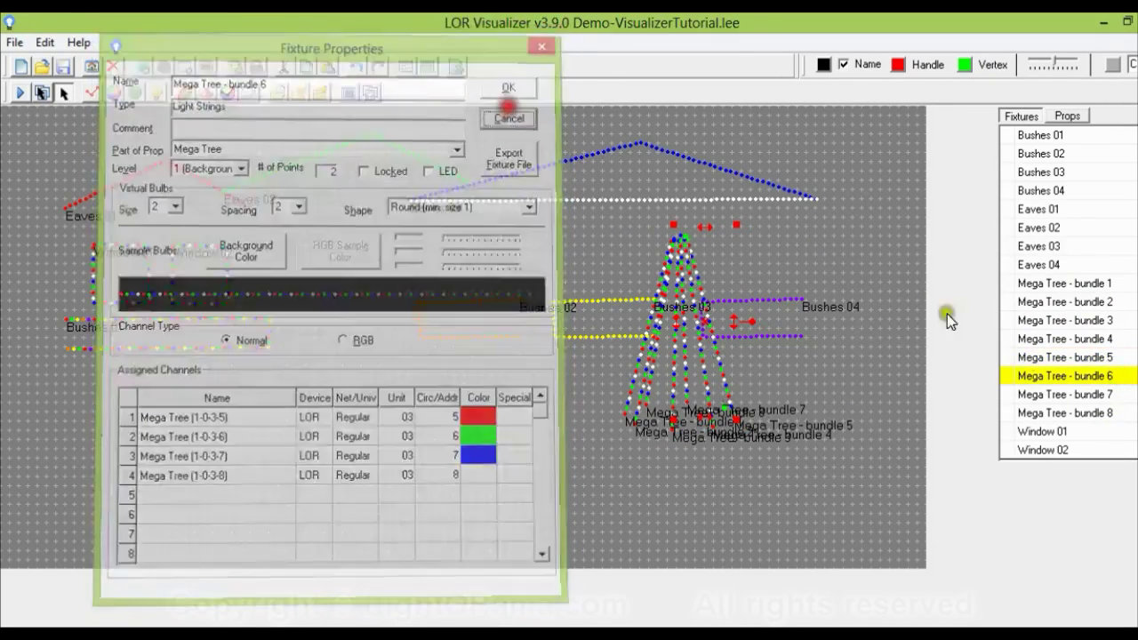
pyautogui.doubleClick(1099, 394)
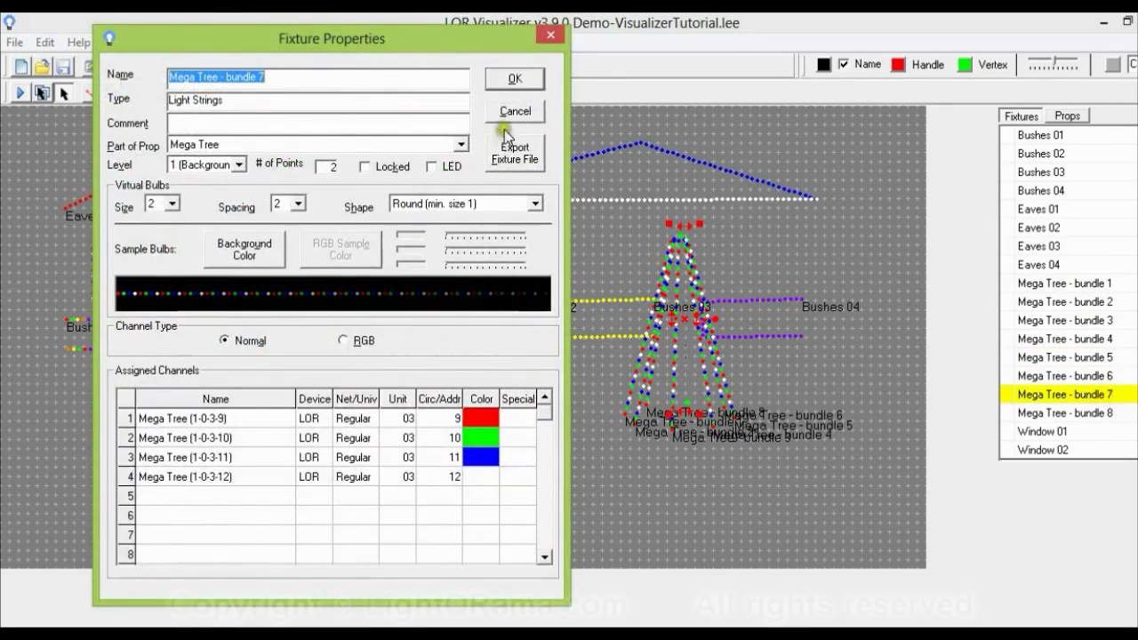
pyautogui.click(505, 113)
pyautogui.doubleClick(1081, 413)
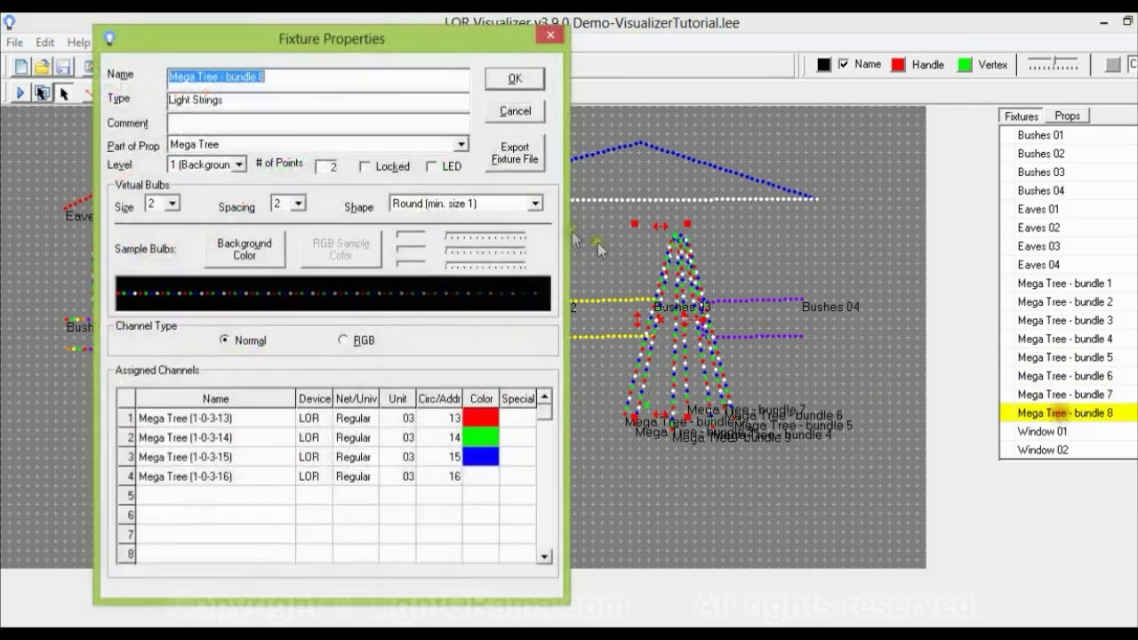
pyautogui.click(503, 111)
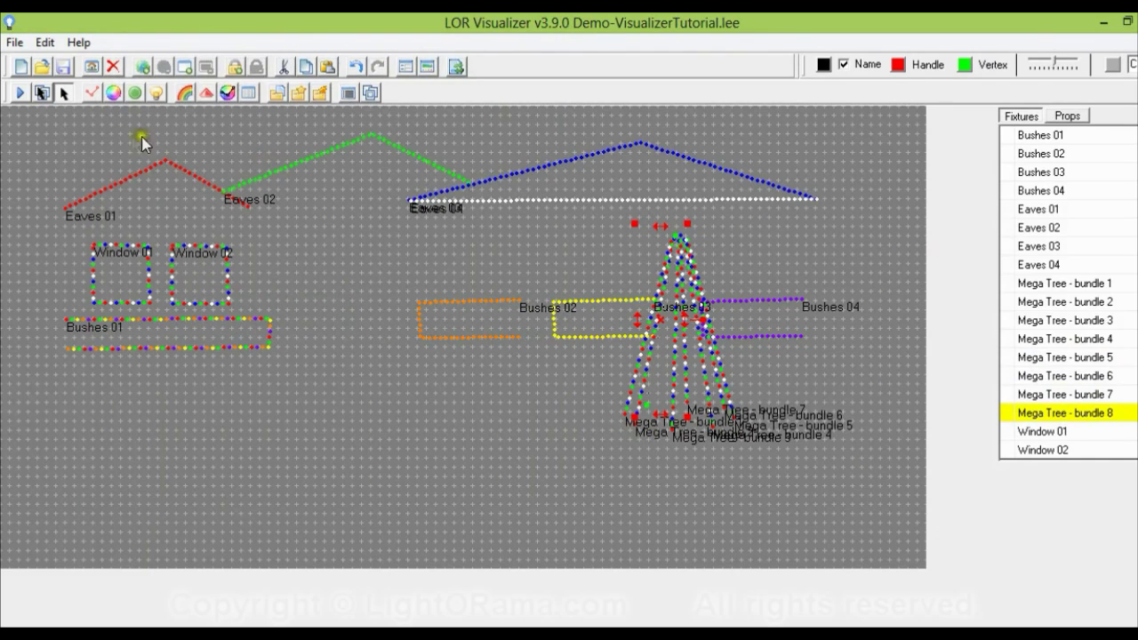
# - Save the visualization file
pyautogui.click(12, 43)
pyautogui.click(40, 103)
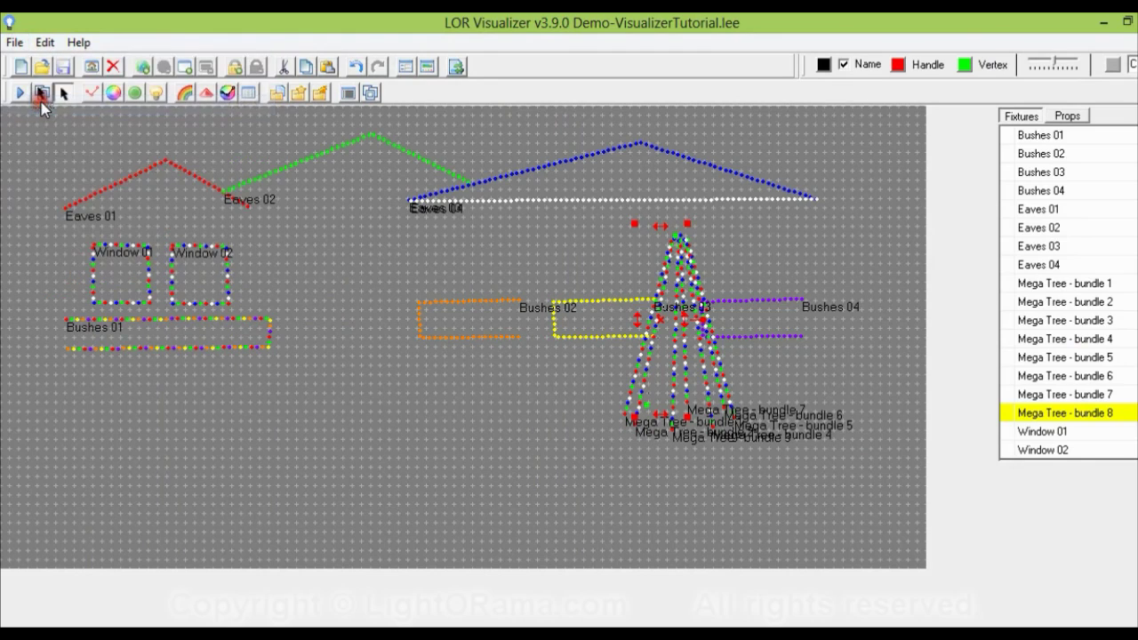